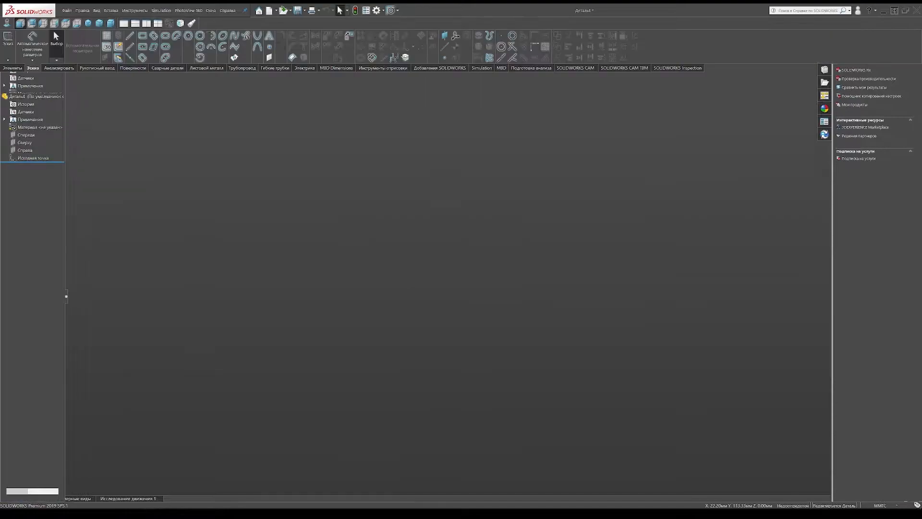
Start a sketch on the Front plane and draw a vertical centerline up from the origin, plus horizontal centerlines extending from both its ends
left_click(24, 143)
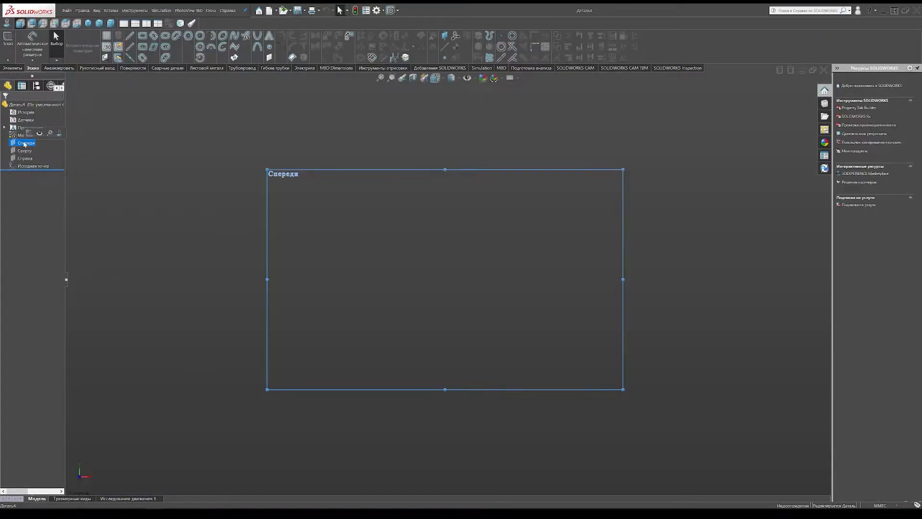
left_click(54, 133)
left_click(130, 47)
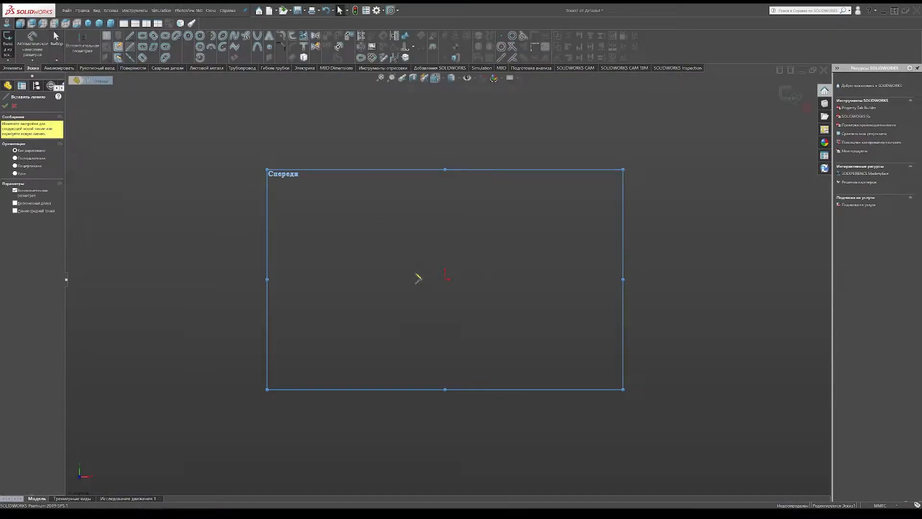
left_click(446, 279)
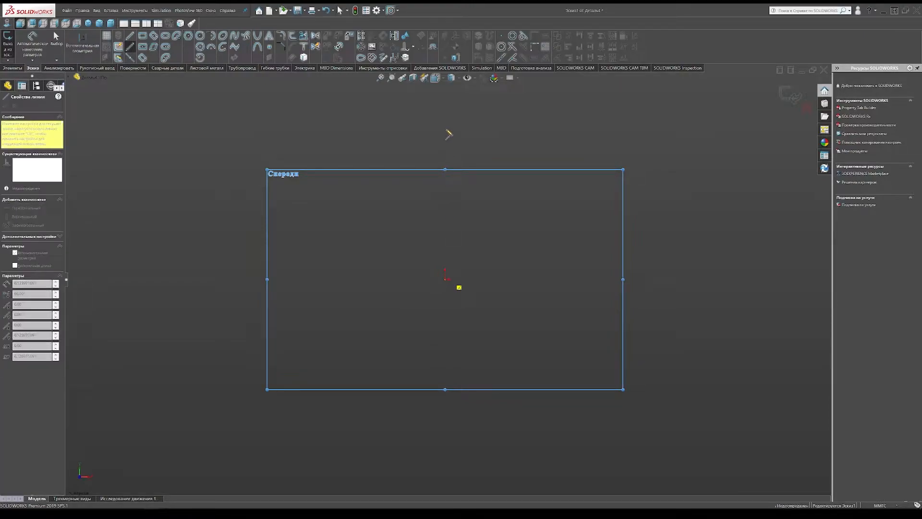
left_click(445, 128)
left_click(676, 128)
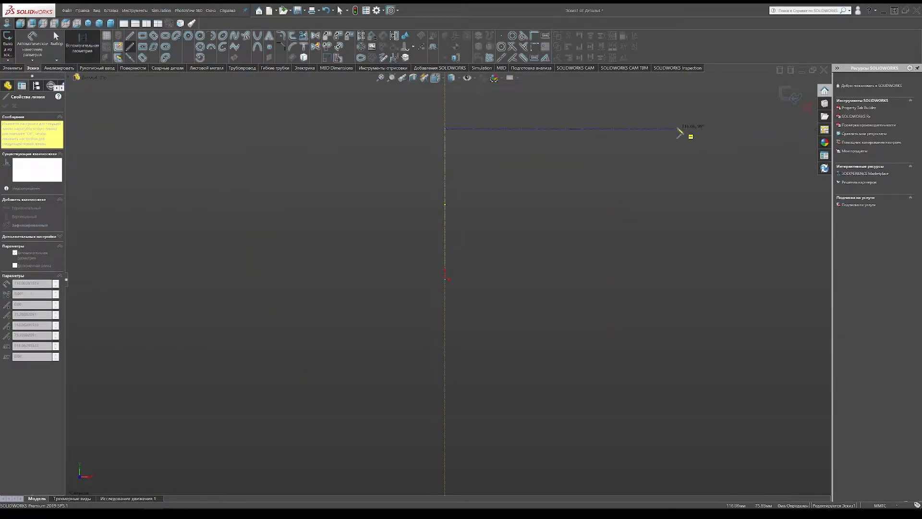
key("Escape")
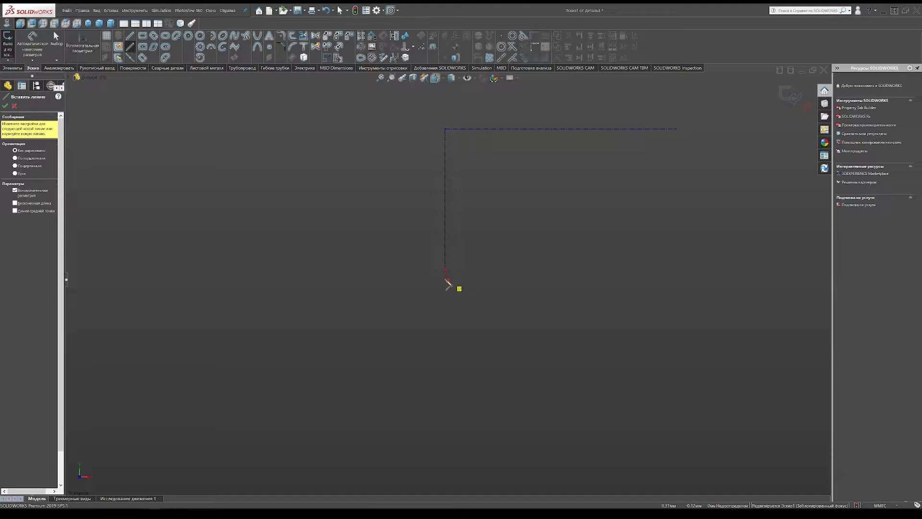
left_click(446, 279)
left_click(658, 279)
Sketch a three-point arc about 13.6 mm in radius from the vertical centerline's upper end, and a separate slanted line below it
left_click(211, 47)
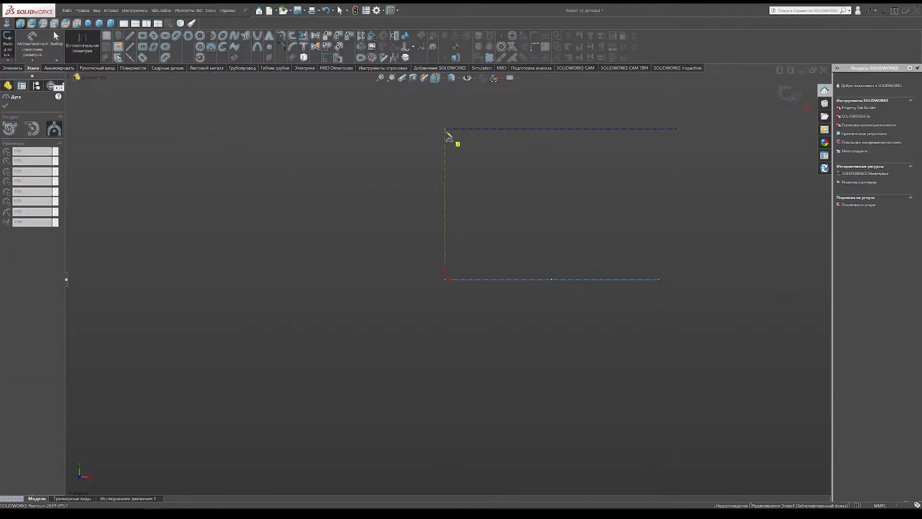
left_click(446, 129)
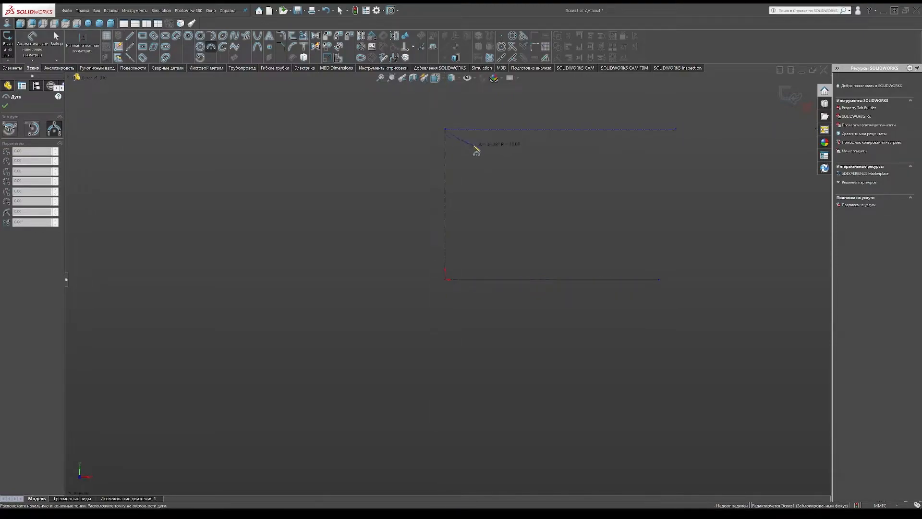
left_click(479, 146)
scroll(464, 159, "down", 4)
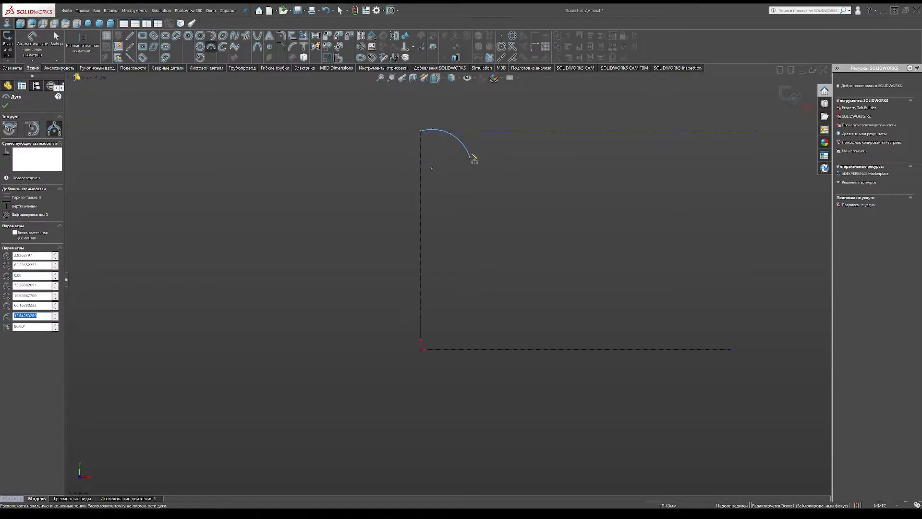
left_click(131, 46)
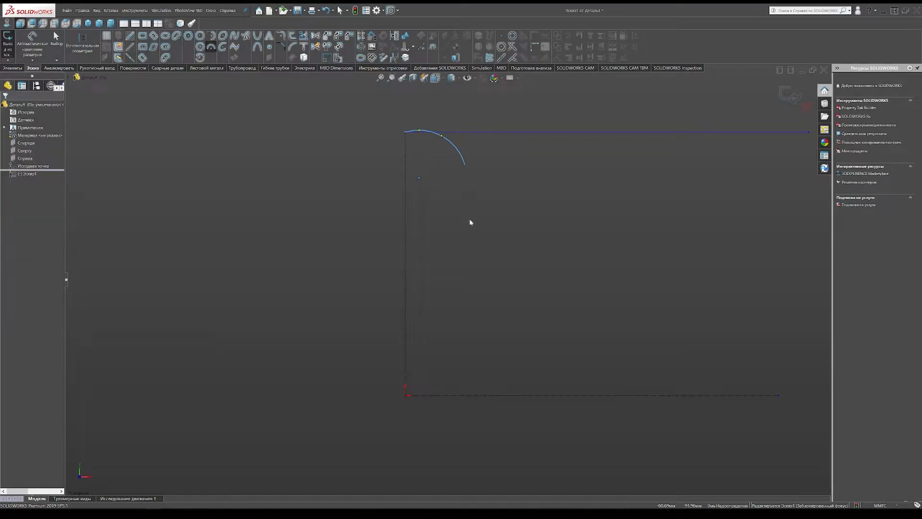
left_click(522, 303)
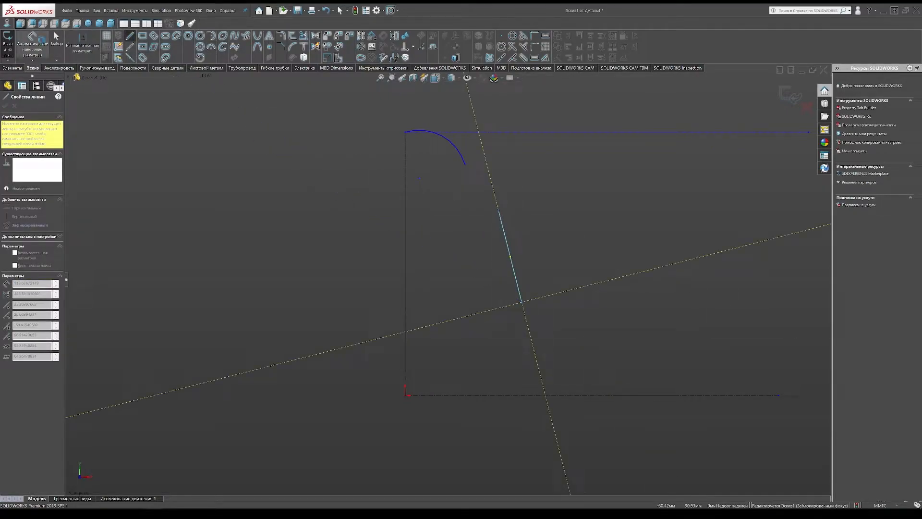
Dimension the arc's radius and set it to 90 mm
left_click(32, 38)
left_click(460, 150)
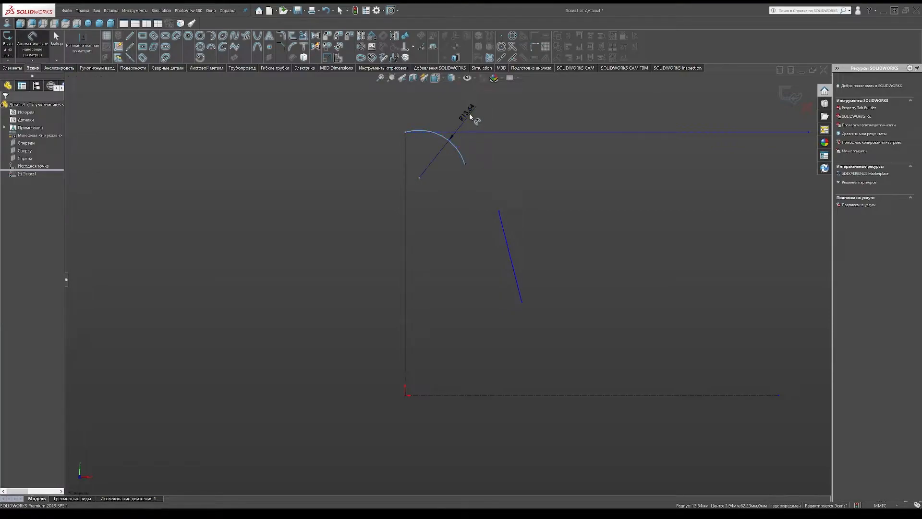
left_click(470, 117)
type("90")
key("Return")
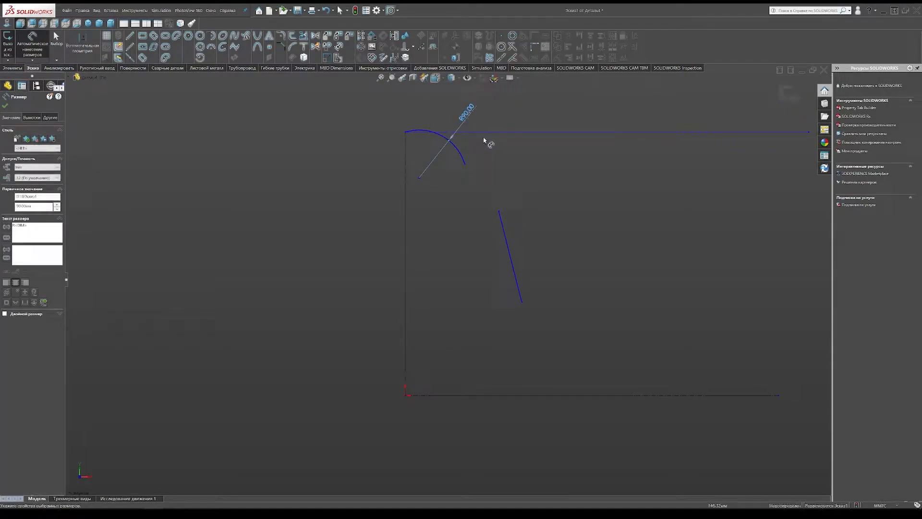
Dimension the distance between the two horizontal centerlines and set it to 150 mm
left_click(625, 395)
left_click(632, 395)
left_click(798, 282)
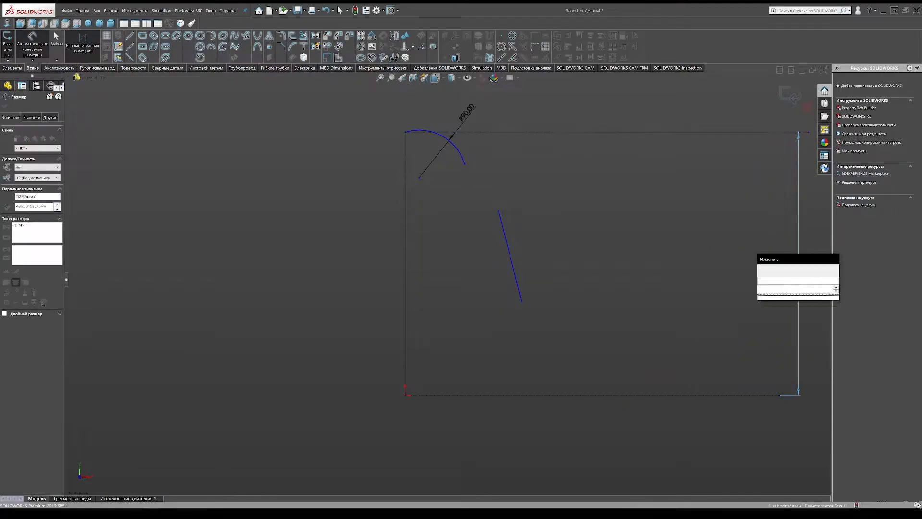
type("150")
key("Return")
Stop dimensioning and move both ends of the slanted line so that it lies below the arc, between the horizontal centerlines
scroll(439, 334, "down", 5)
right_click(438, 260)
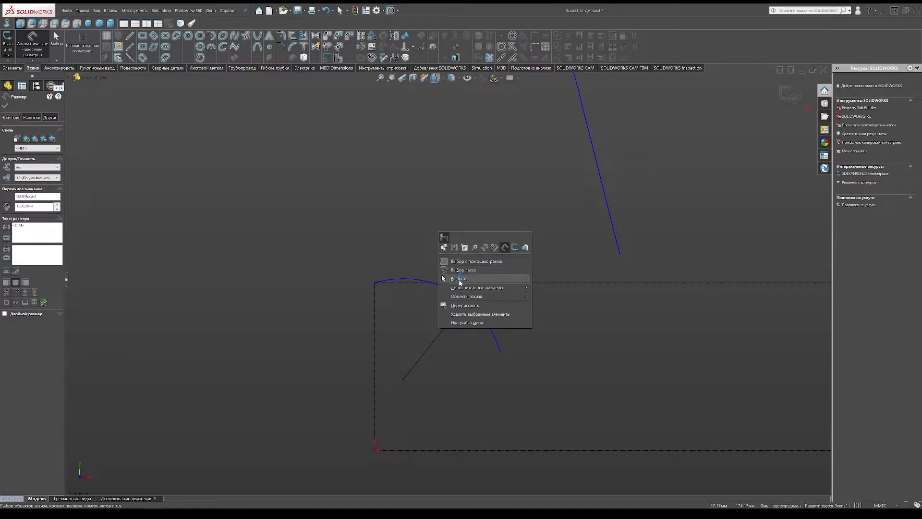
left_click(461, 277)
mouse_move(620, 256)
left_mouse_down()
mouse_move(496, 399)
mouse_move(488, 430)
mouse_move(479, 403)
left_mouse_up()
key("z")
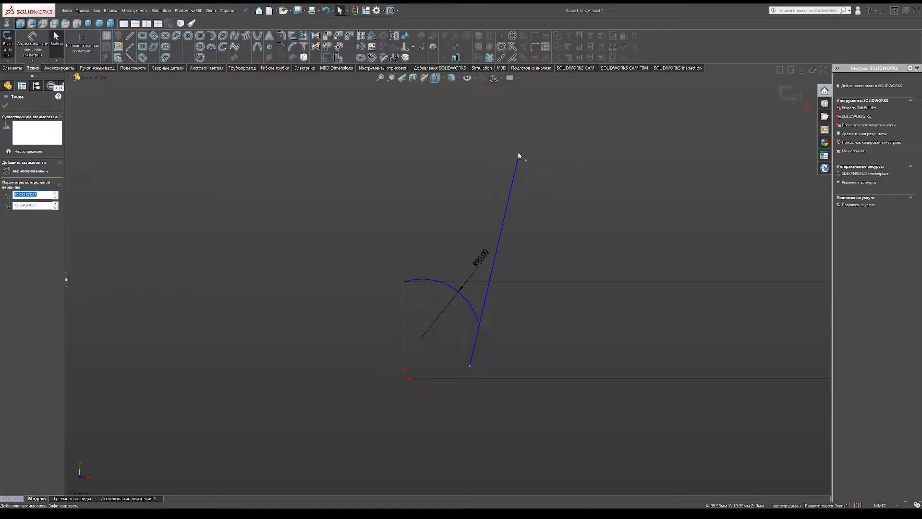
left_click_drag(519, 156, 434, 334)
Make the arc tangent to the upper horizontal centerline and shorten it by pulling its free end back
scroll(449, 321, "down", 5)
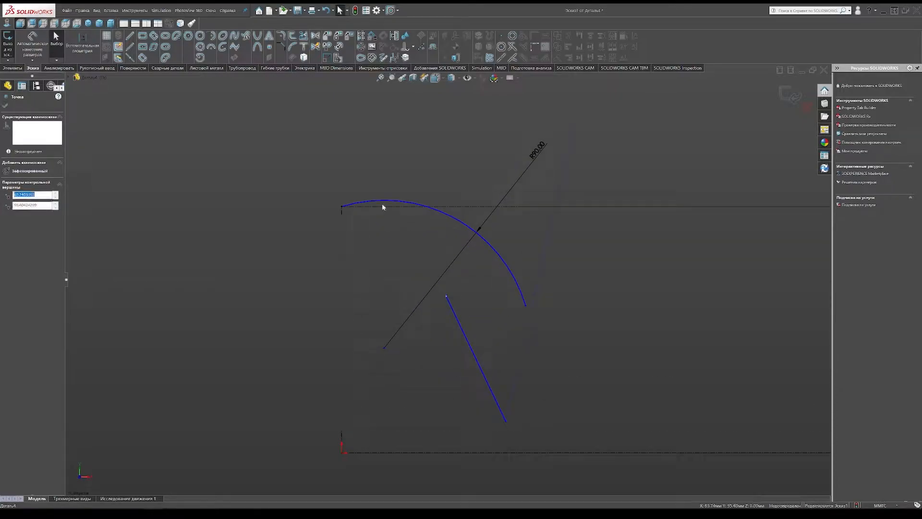
left_click(384, 207)
left_click(377, 200, "ctrl")
left_click(12, 201)
left_click(322, 173)
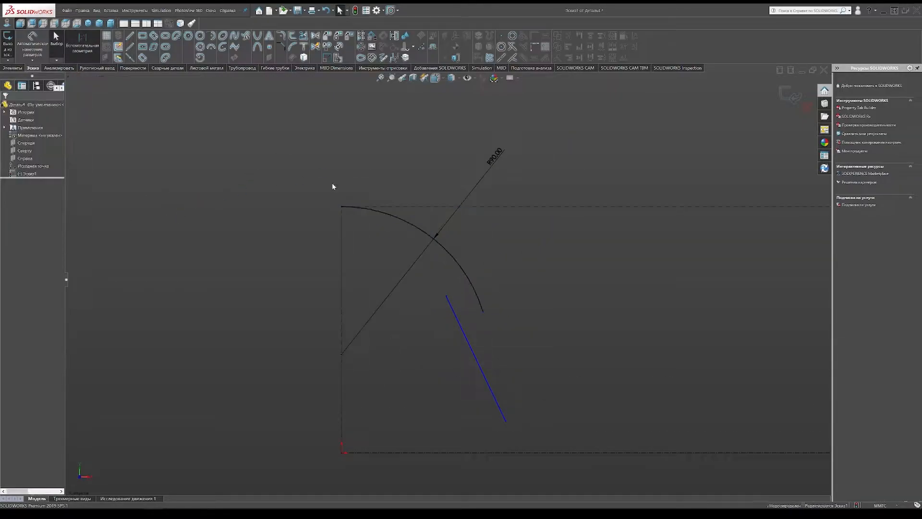
left_click_drag(483, 315, 409, 222)
Dimension the slanted line's upper endpoint 45.5 mm from the vertical centerline
left_click(39, 40)
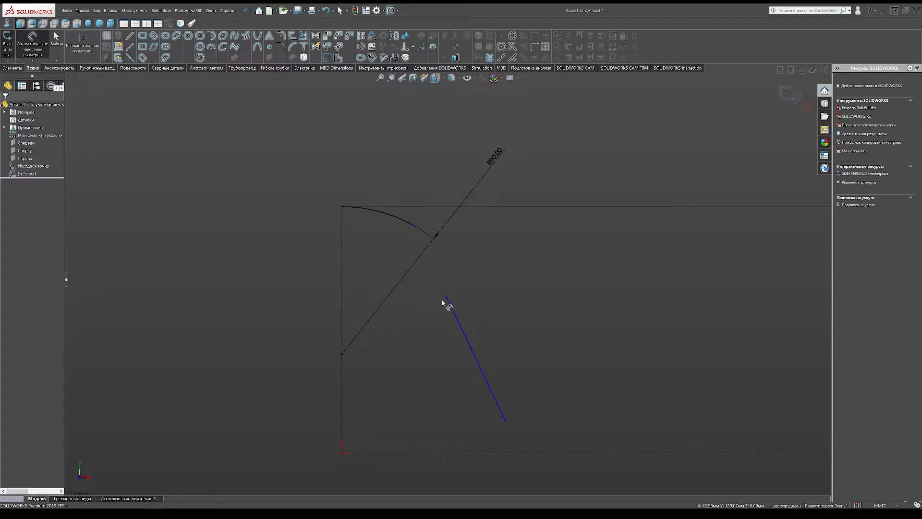
left_click(341, 302)
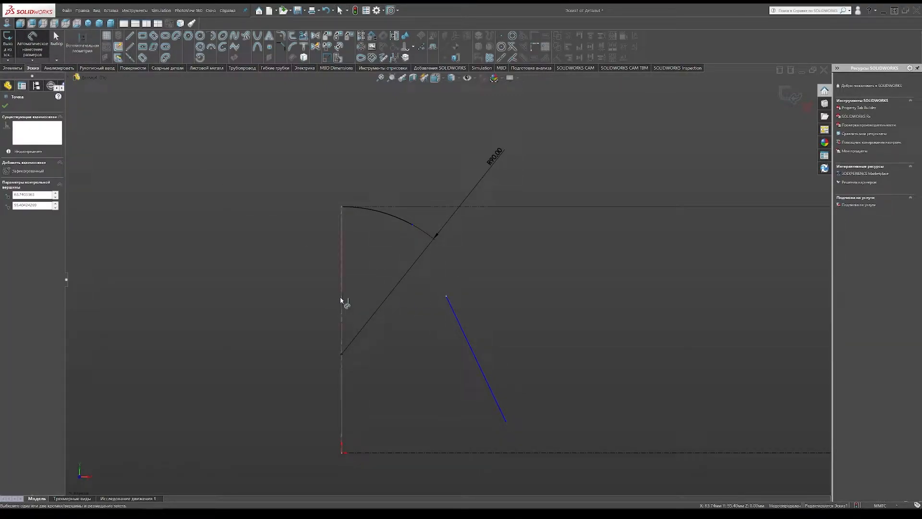
left_click(447, 296)
left_click(384, 147)
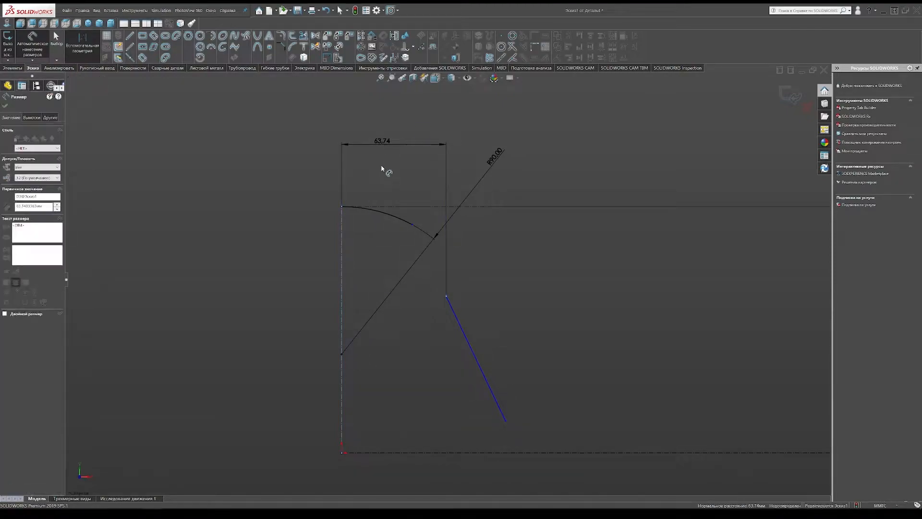
type("45.5")
key("Return")
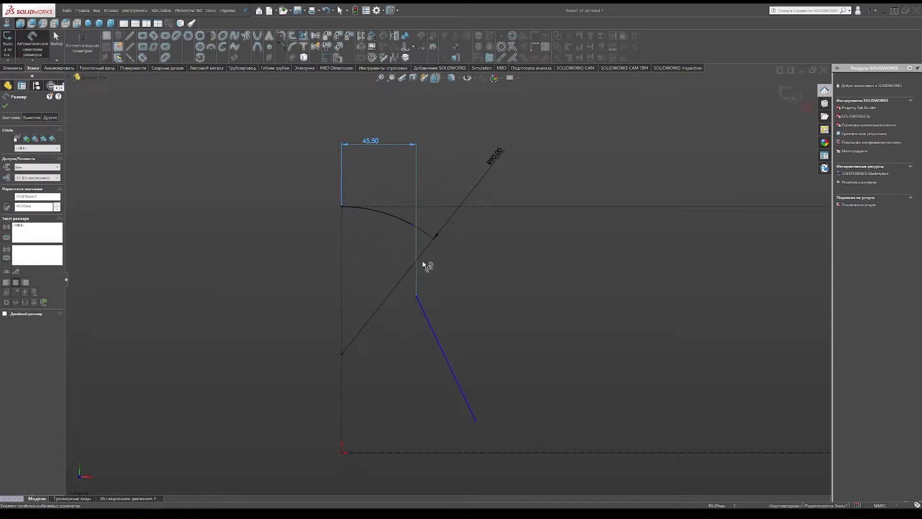
Dimension the slanted line's upper endpoint 116 mm above the lower horizontal centerline
left_click(416, 296)
left_click(510, 453)
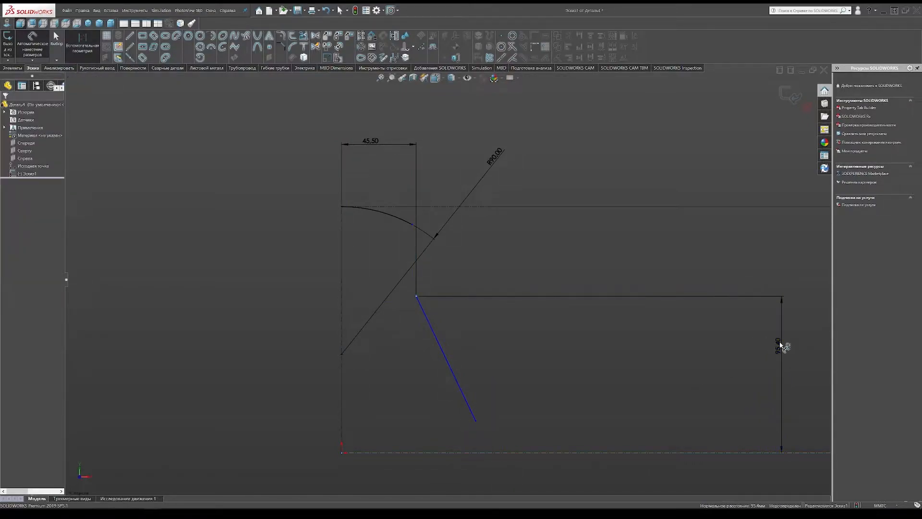
left_click(782, 346)
key("Return")
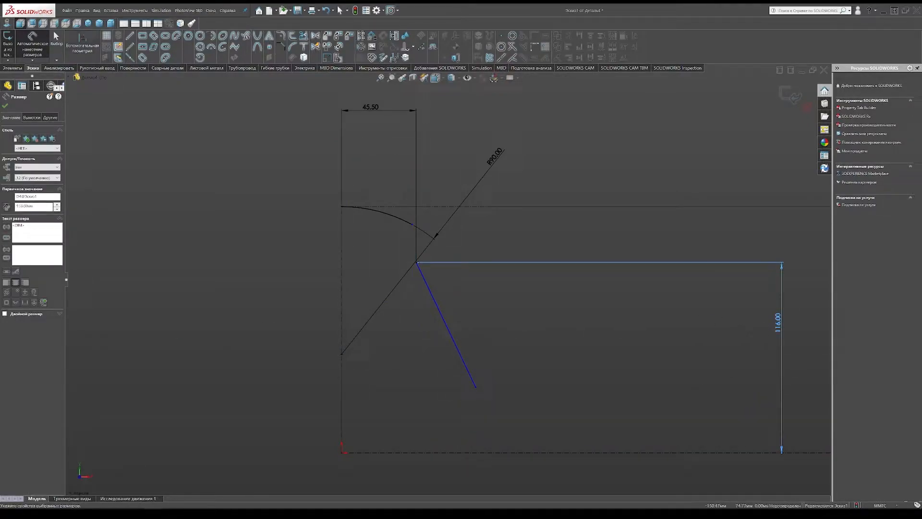
Dimension the angle between the slanted line and the vertical centerline as 13°
left_click(431, 294)
left_click(341, 315)
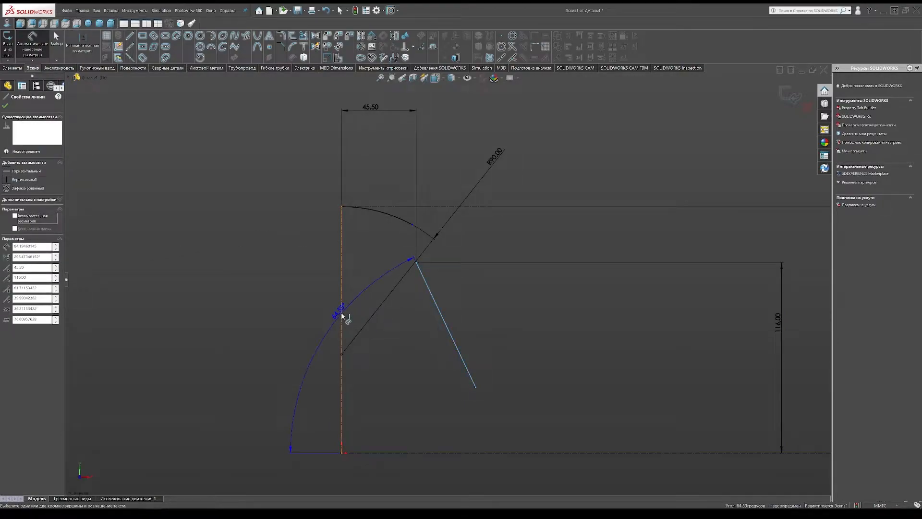
left_click(398, 332)
type("13")
key("Return")
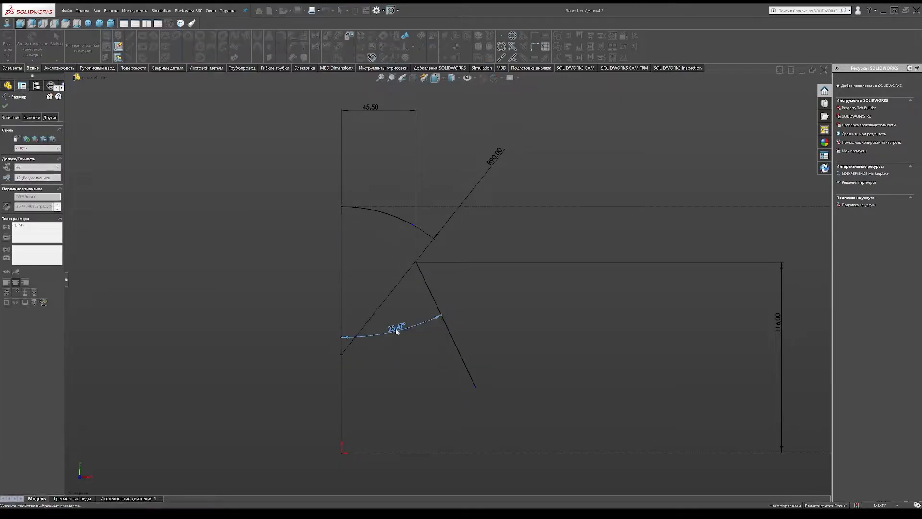
left_click_drag(390, 171, 402, 316)
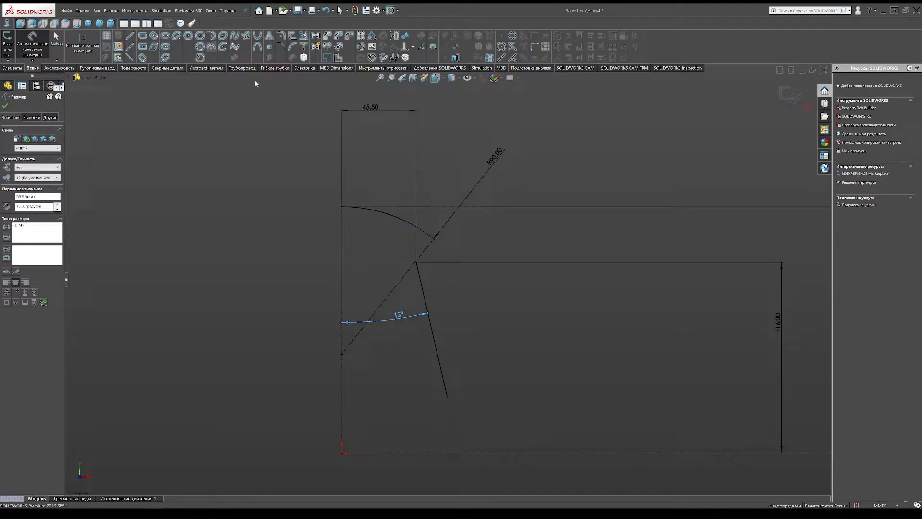
Sketch a three-point arc about 16.4 mm in radius from the slanted line's upper endpoint to the free end of the top arc
left_click(212, 47)
scroll(374, 240, "down", 4)
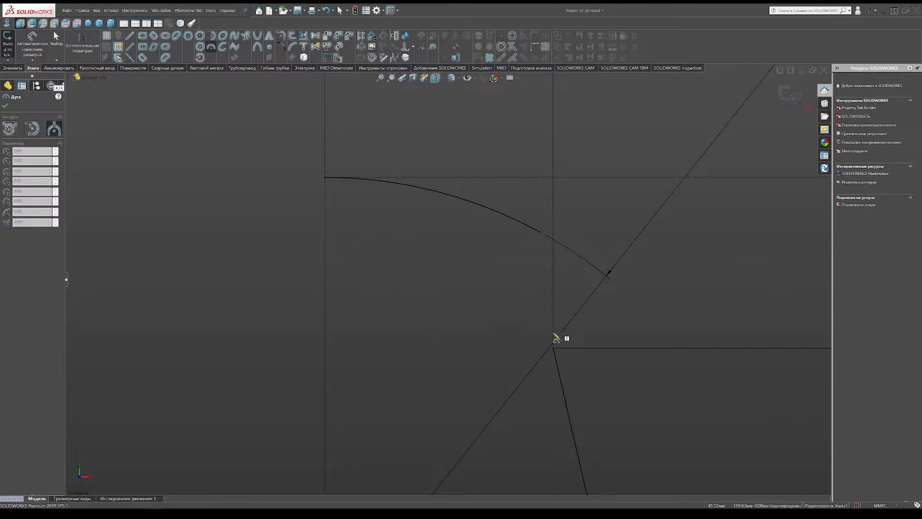
left_click(552, 347)
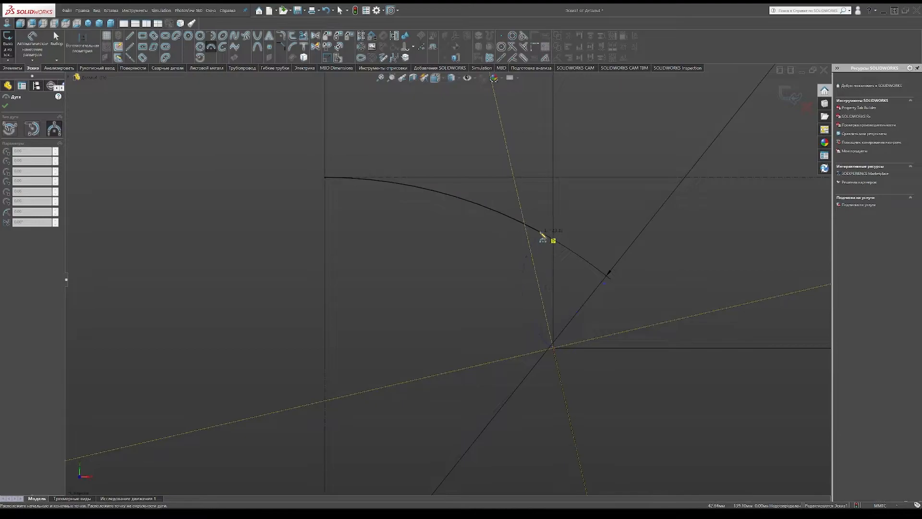
left_click(542, 234)
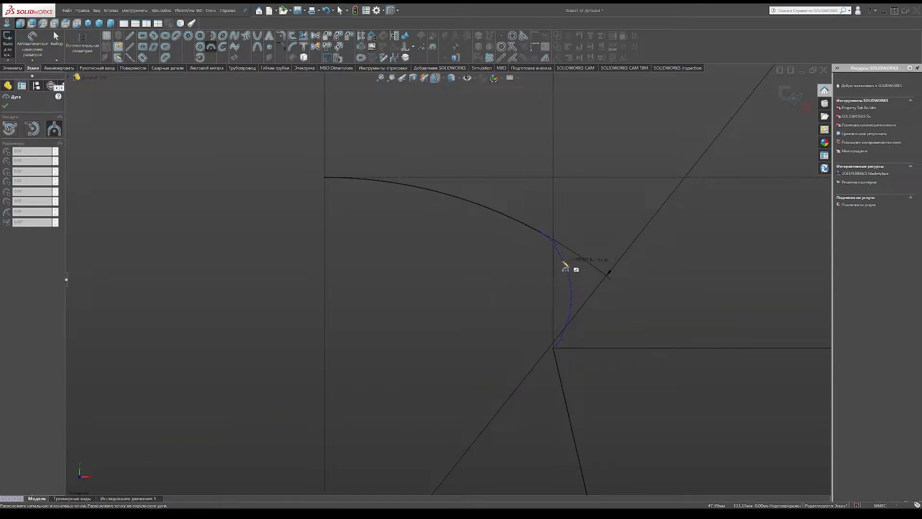
left_click(563, 262)
Dimension the connecting arc's radius and set it to 85 mm
left_click(41, 47)
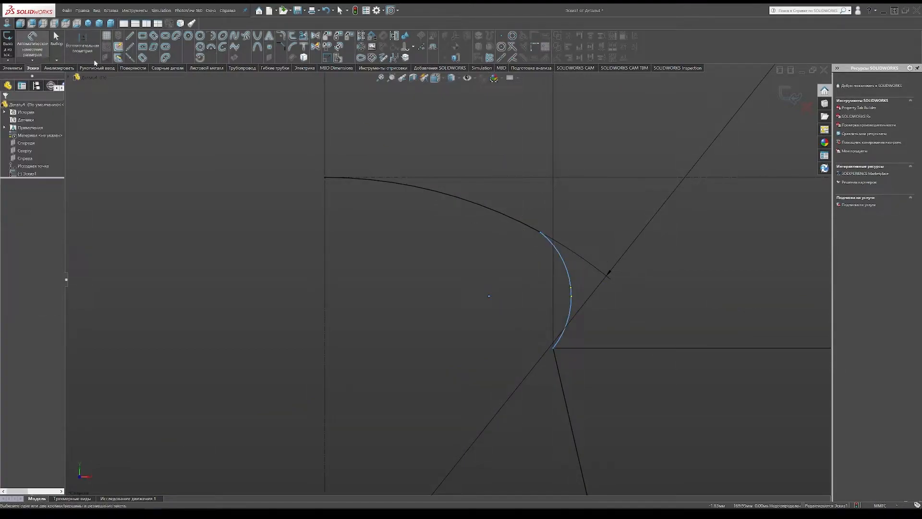
left_click(559, 250)
left_click(600, 221)
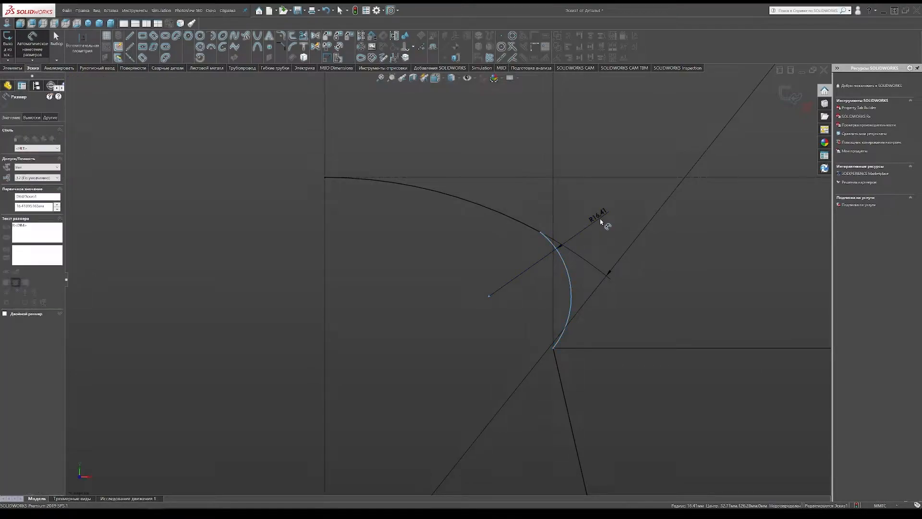
type("85")
key("Return")
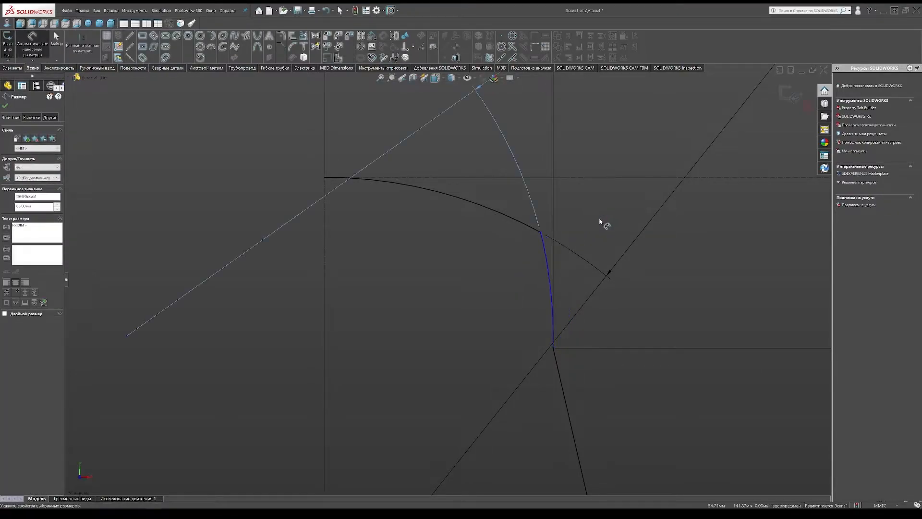
Stop dimensioning and move the junction of the two arcs back along the top arc toward the vertical centerline
right_click(499, 207)
left_click(499, 221)
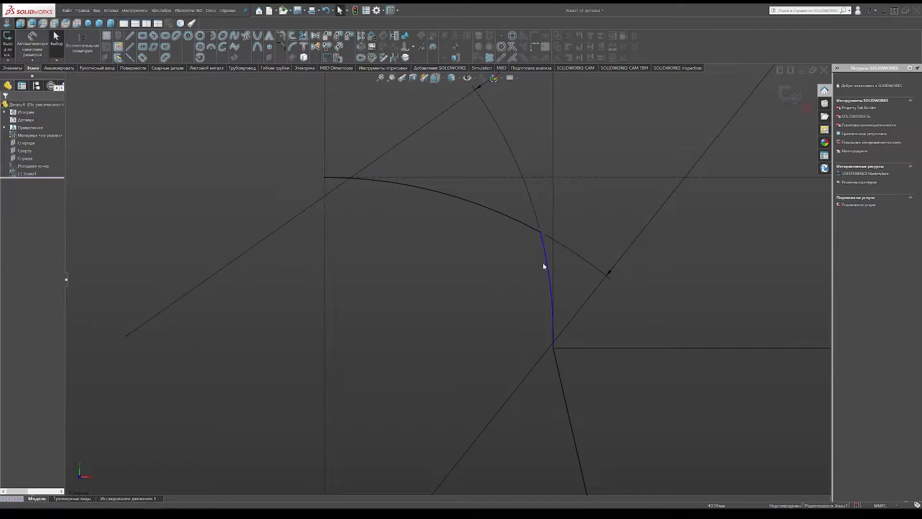
mouse_move(541, 234)
left_mouse_down()
mouse_move(503, 220)
mouse_move(469, 222)
mouse_move(479, 245)
left_mouse_up()
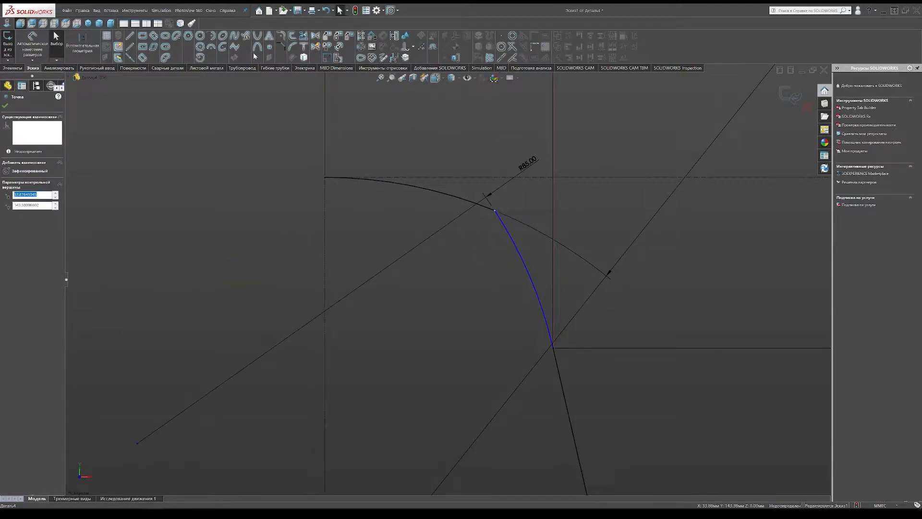
Fillet the corner between the top arc and the 85 mm arc with a 17.5 mm radius
left_click(281, 37)
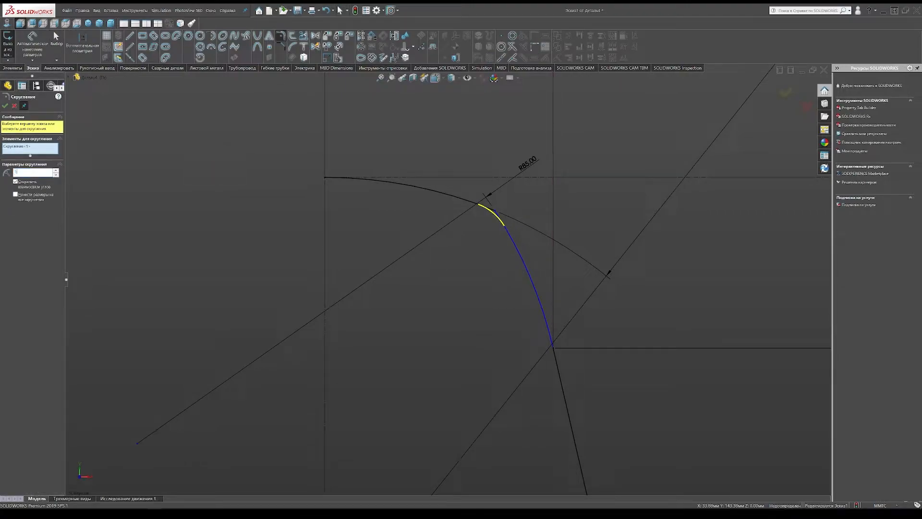
key("Return")
left_click(785, 92)
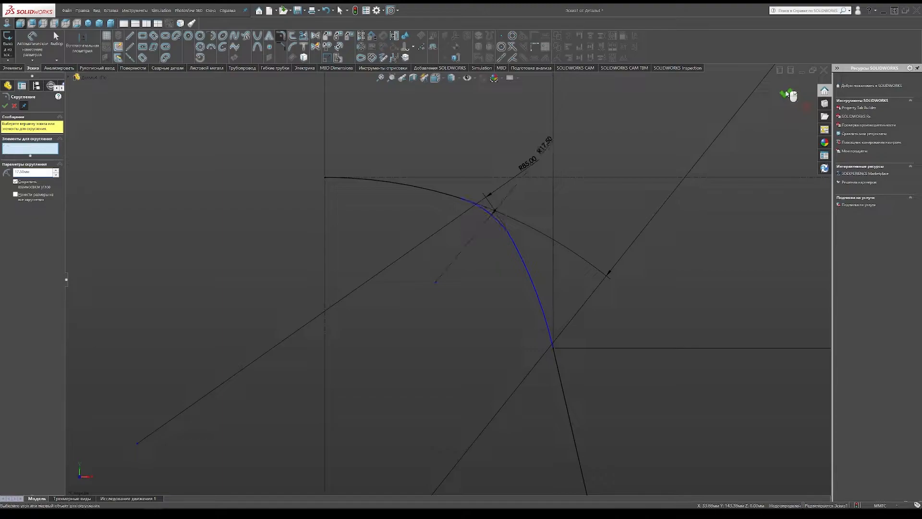
left_click(788, 93)
Shift the fillet's lower junction slightly and make the 85 mm arc tangent to the slanted line
scroll(518, 261, "down", 6)
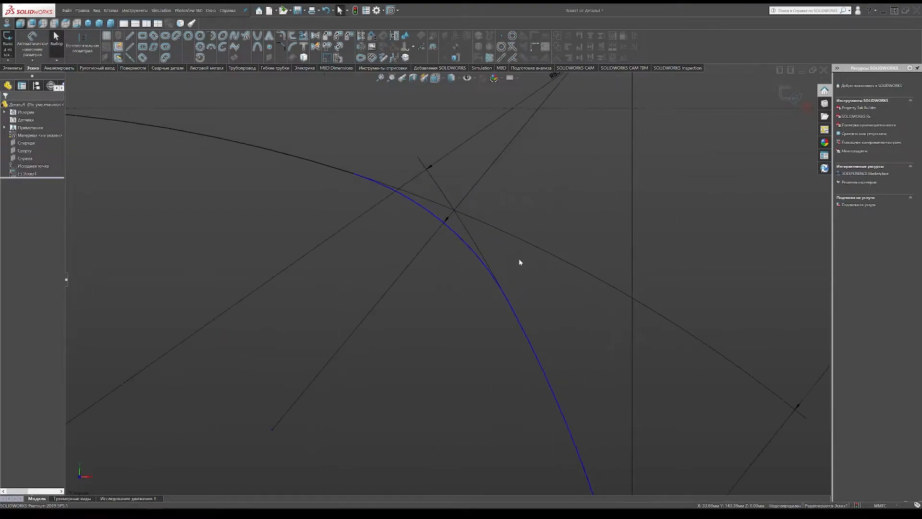
mouse_move(491, 310)
left_mouse_down()
mouse_move(512, 315)
mouse_move(477, 303)
left_mouse_up()
scroll(535, 319, "up", 6)
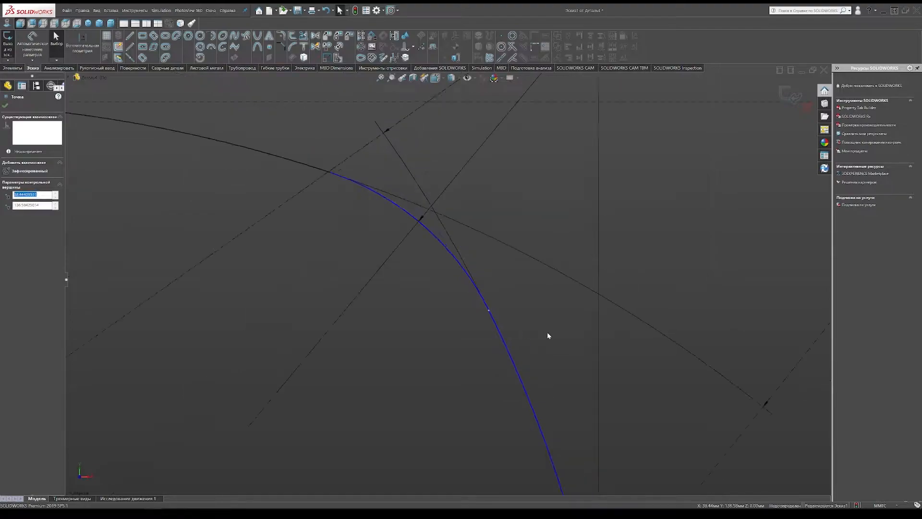
left_click(487, 357)
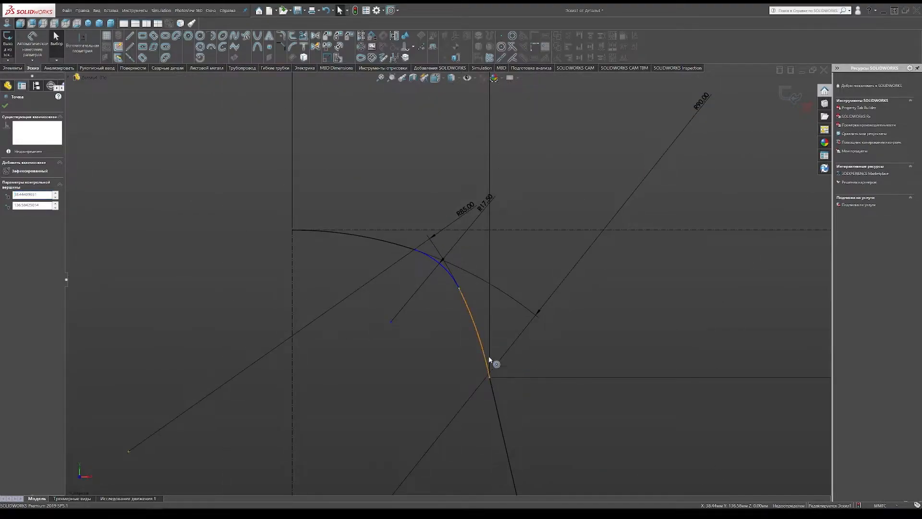
left_click(493, 391, "ctrl")
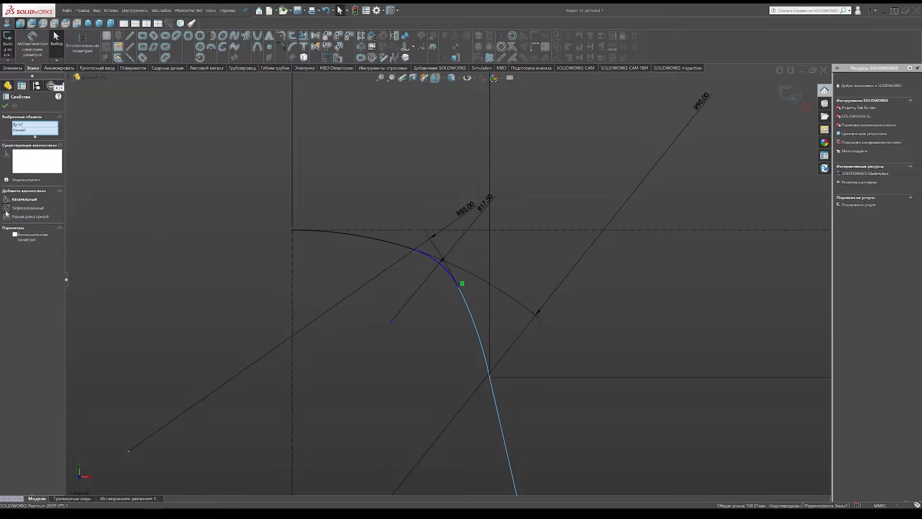
left_click(13, 201)
key("Escape")
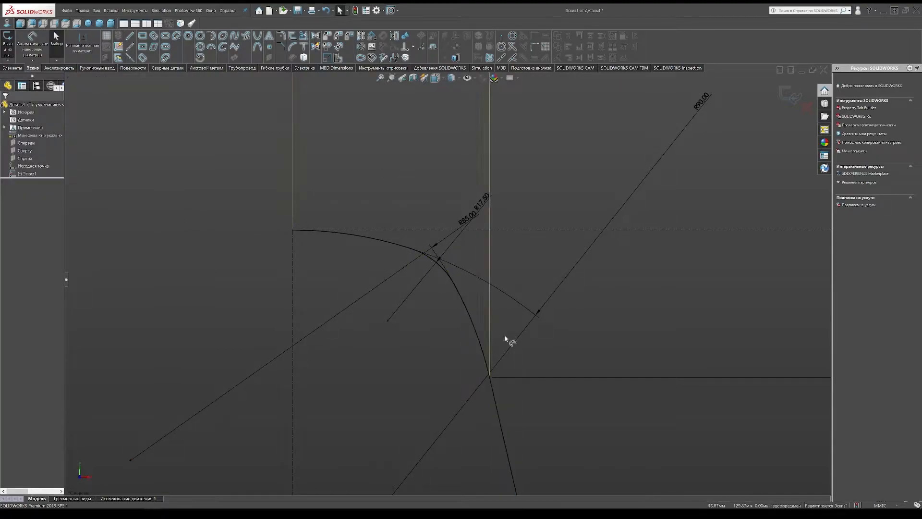
Shorten the slanted line from its lower end and sketch a three-point arc about 12.4 mm in radius from that endpoint
scroll(491, 361, "up", 3)
left_click_drag(490, 432, 478, 386)
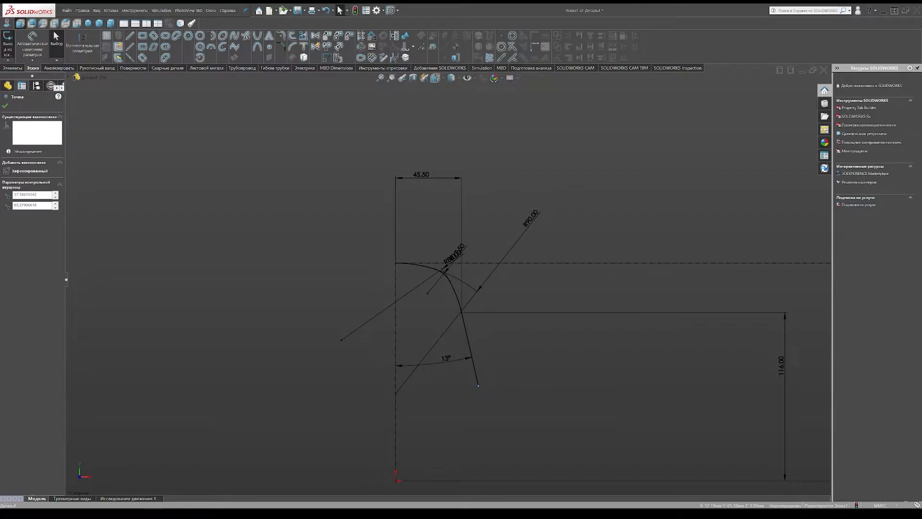
left_click(213, 48)
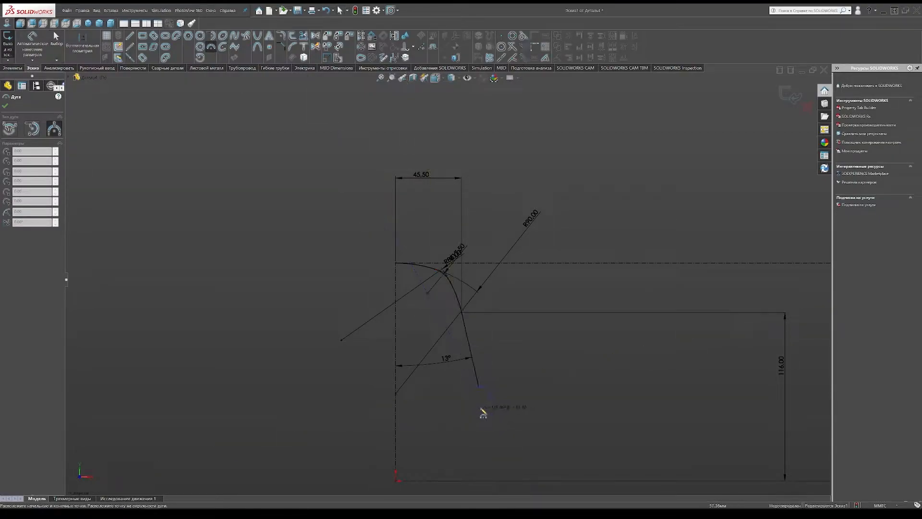
left_click(478, 404)
Dimension the lower arc's radius as 36 mm and stop dimensioning
left_click(35, 47)
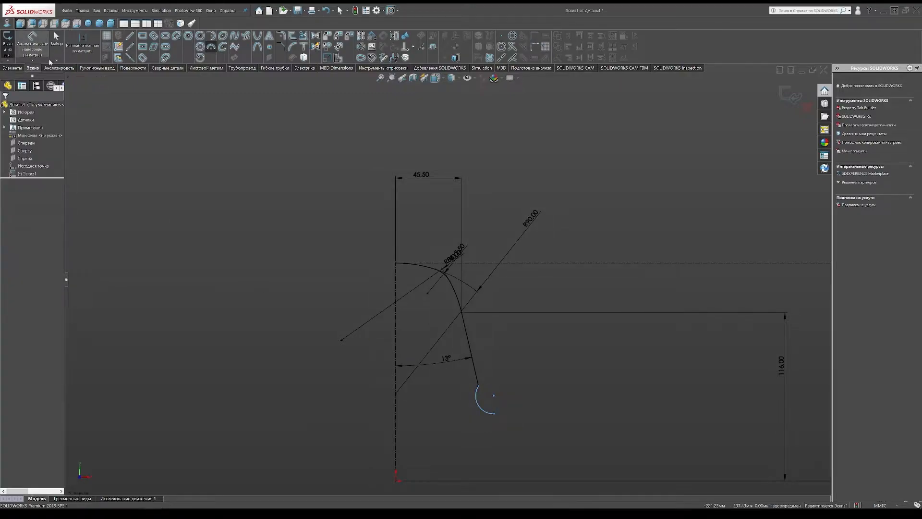
left_click(478, 406)
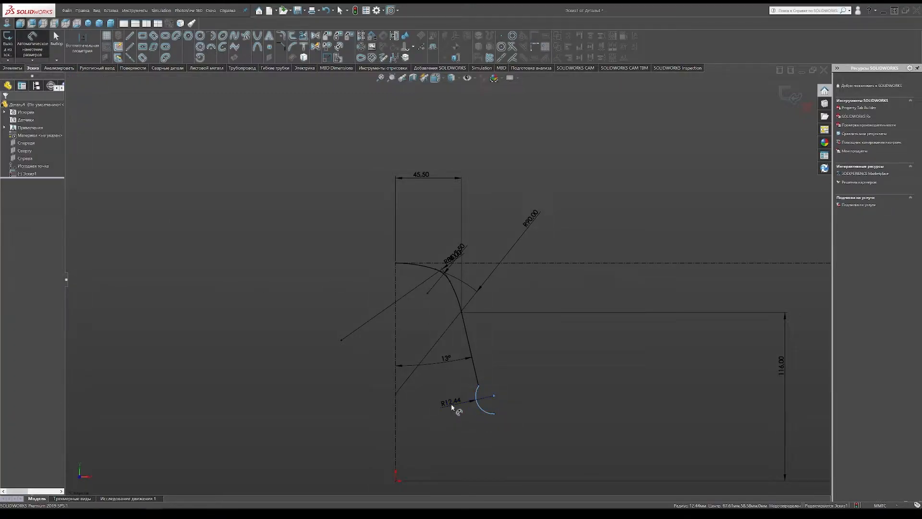
left_click(450, 402)
type("36")
key("Return")
right_click(496, 364)
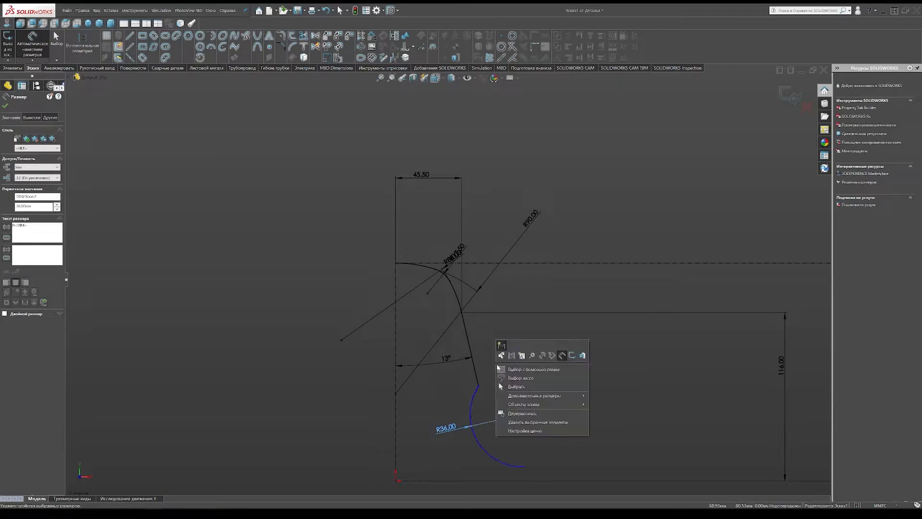
left_click(510, 386)
Make the 36 mm arc tangent to the slanted line and move their junction up along the line
left_click(474, 394)
left_click(474, 369, "ctrl")
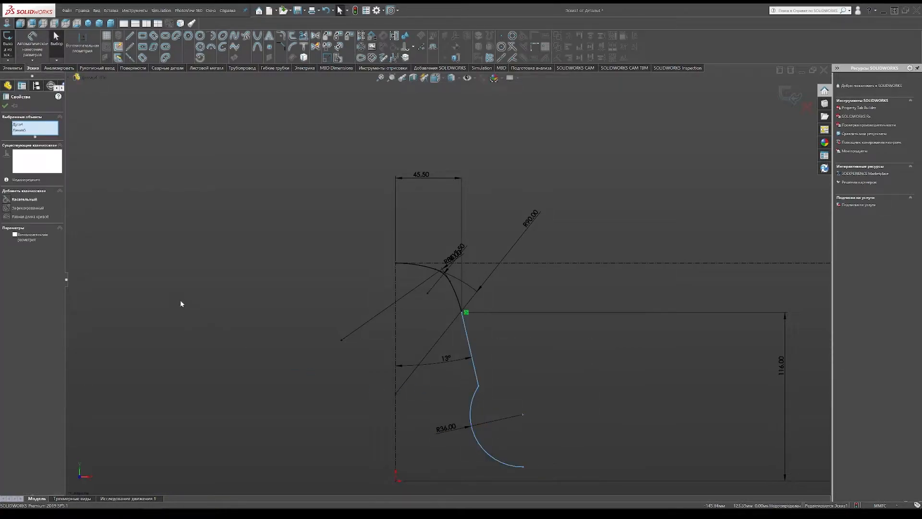
left_click(504, 428)
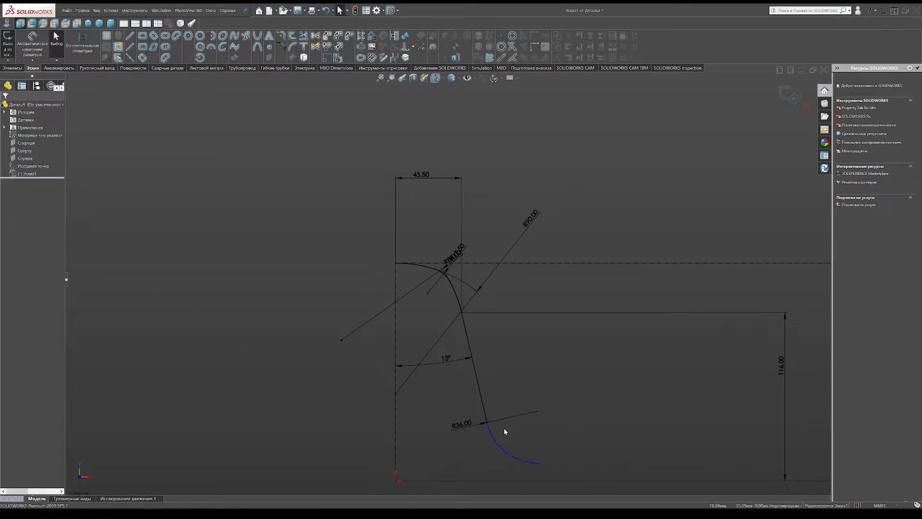
left_click_drag(486, 423, 478, 383)
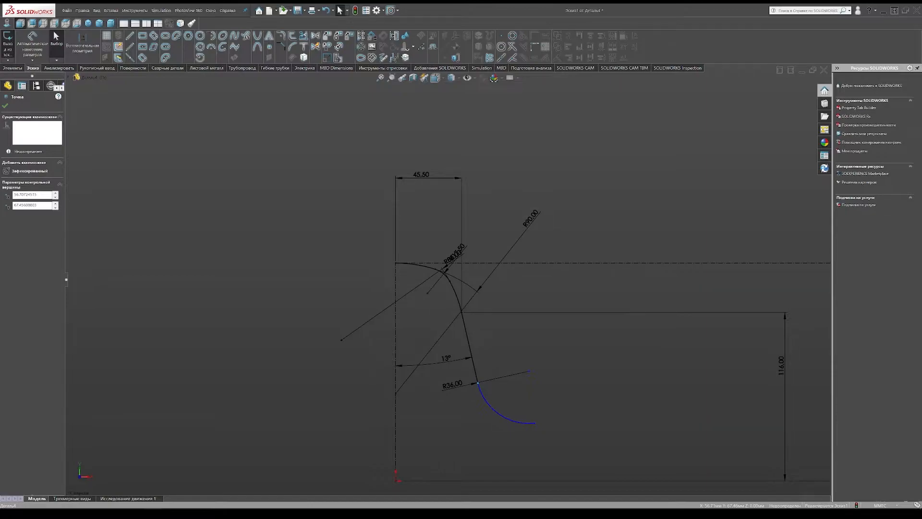
Sketch a three-point arc about 21 mm in radius descending from the middle of the 36 mm arc
left_click(200, 36)
scroll(533, 451, "down", 3)
scroll(482, 388, "down", 2)
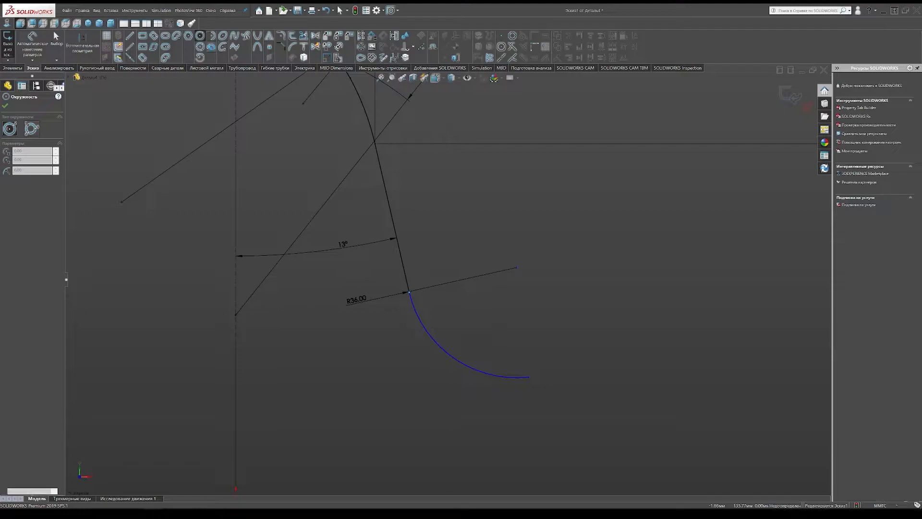
left_click(211, 47)
left_click(453, 358)
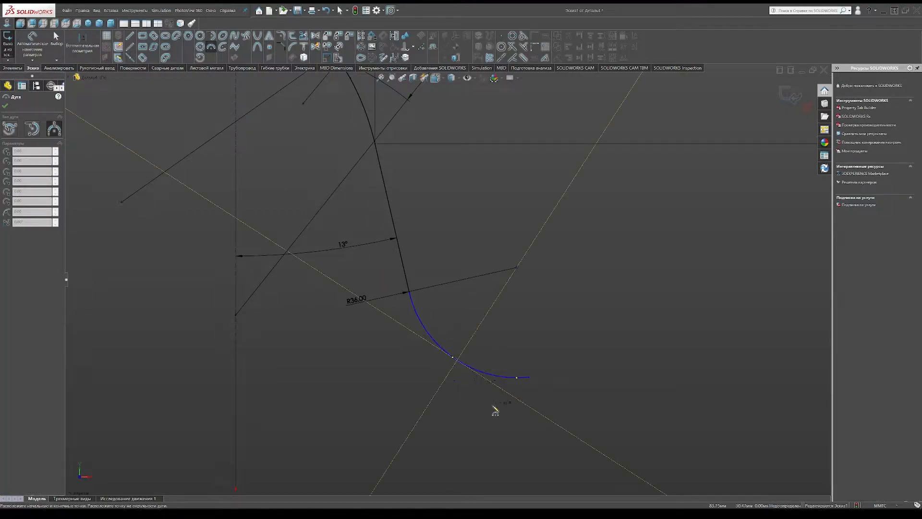
left_click(481, 404)
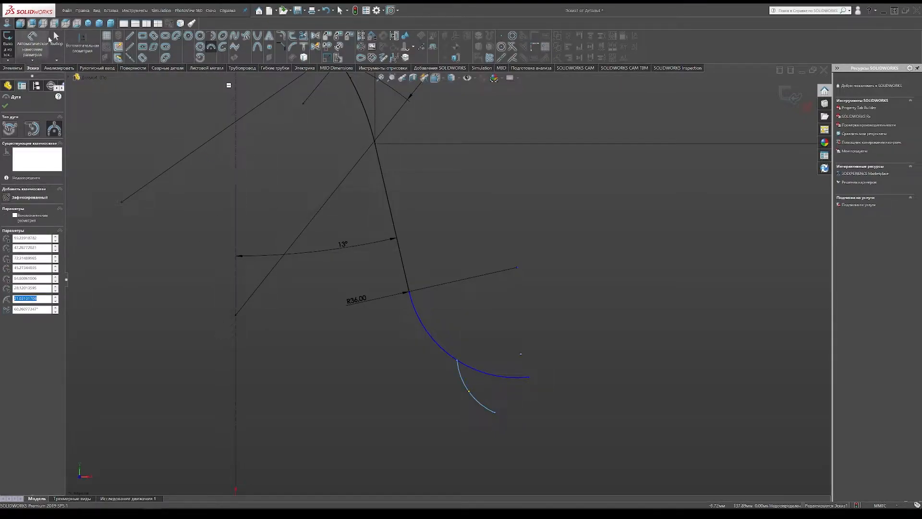
key("Escape")
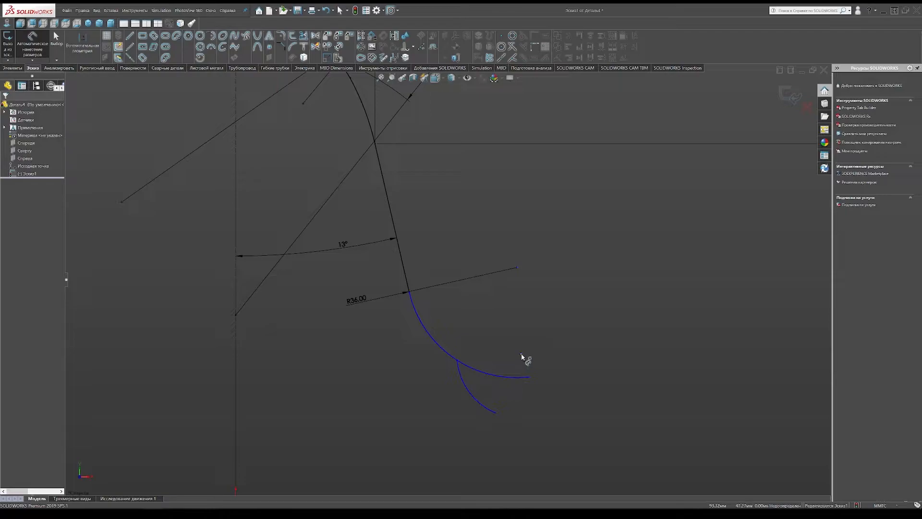
Dimension the small arc's center 69.5 mm from the vertical centerline
left_click(521, 355)
left_click(237, 362)
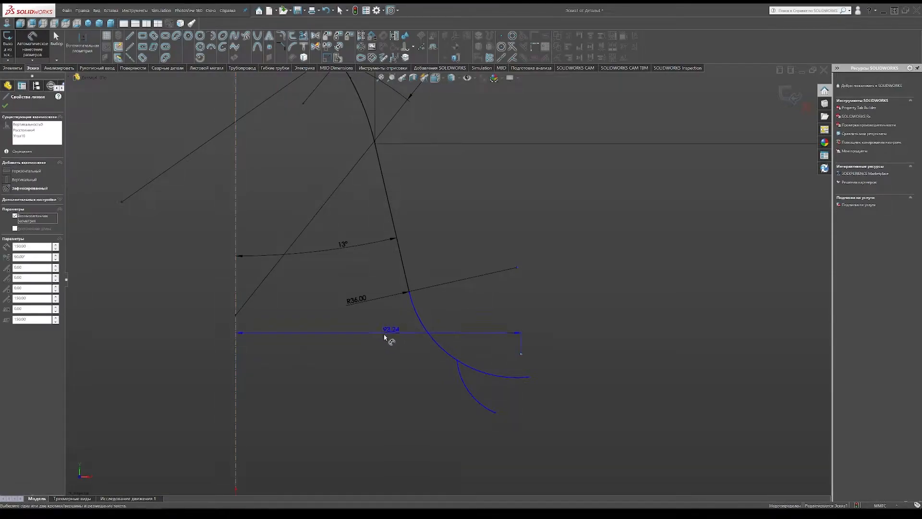
left_click(377, 334)
type("69.5")
key("Return")
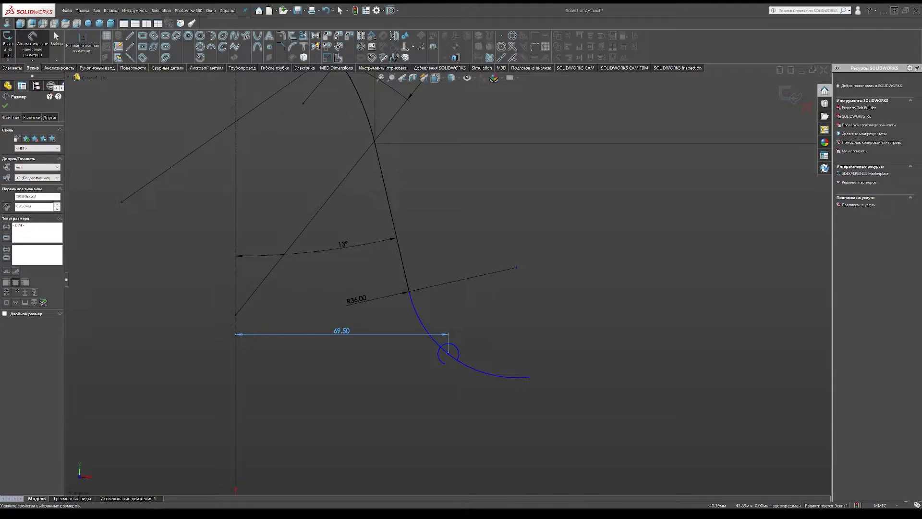
Dimension the 36 mm arc's center 93 mm from the vertical centerline and stop dimensioning
left_click(516, 268)
left_click(236, 287)
left_click(417, 241)
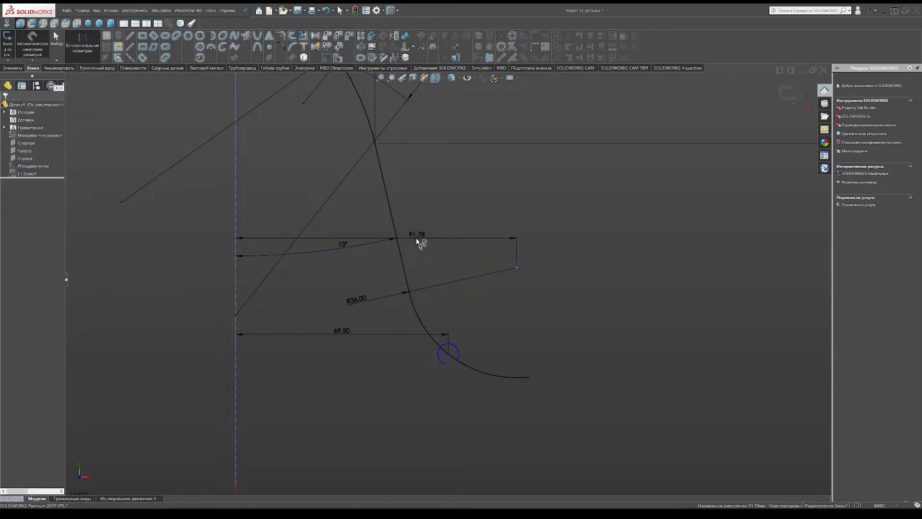
type("93")
key("Return")
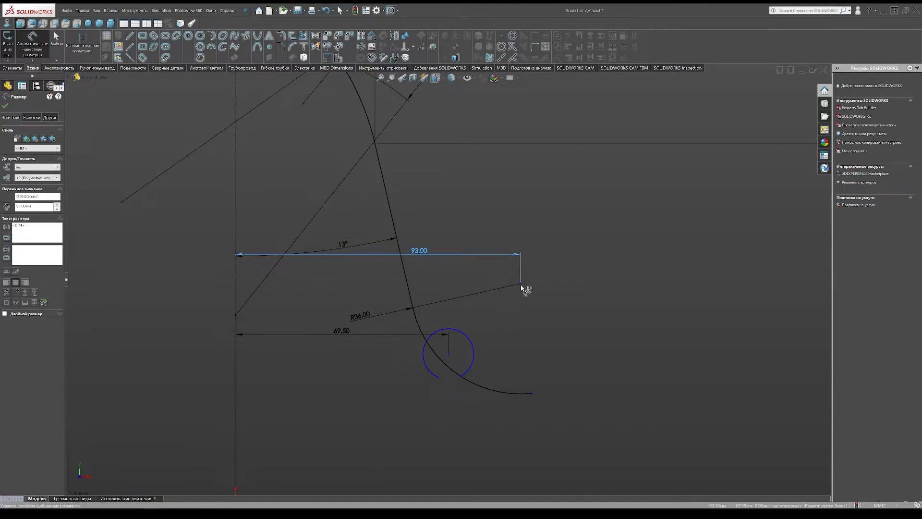
right_click(481, 325)
left_click(485, 328)
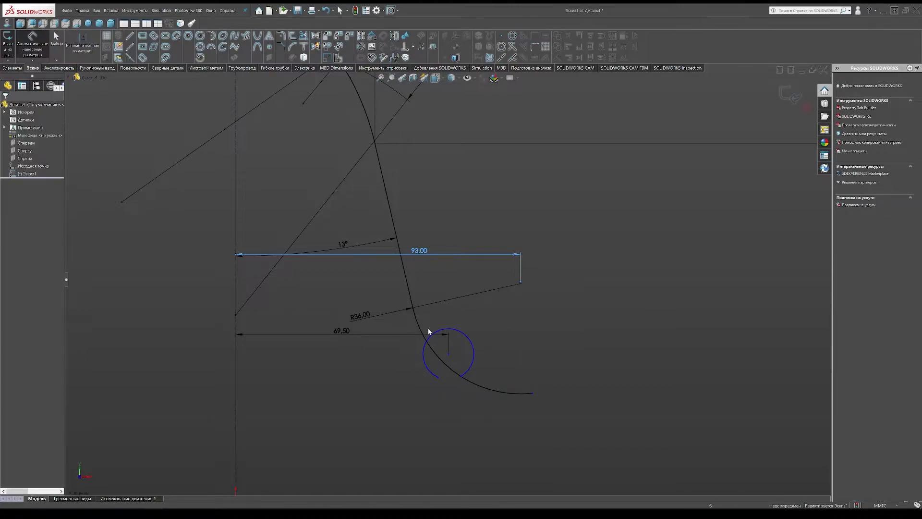
Delete the small arc that crosses the 36 mm arc, together with its 69.5 mm dimension
left_click(449, 353)
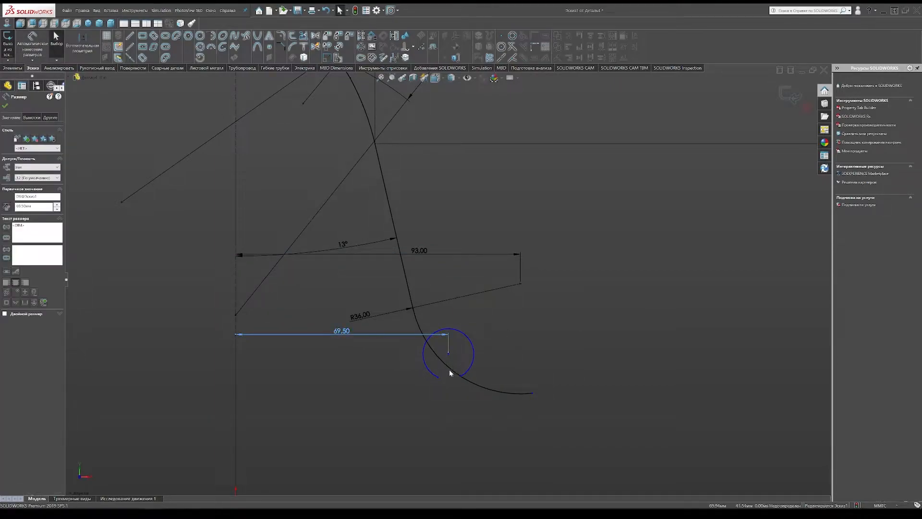
left_click(475, 352)
key("Delete")
left_click(280, 176)
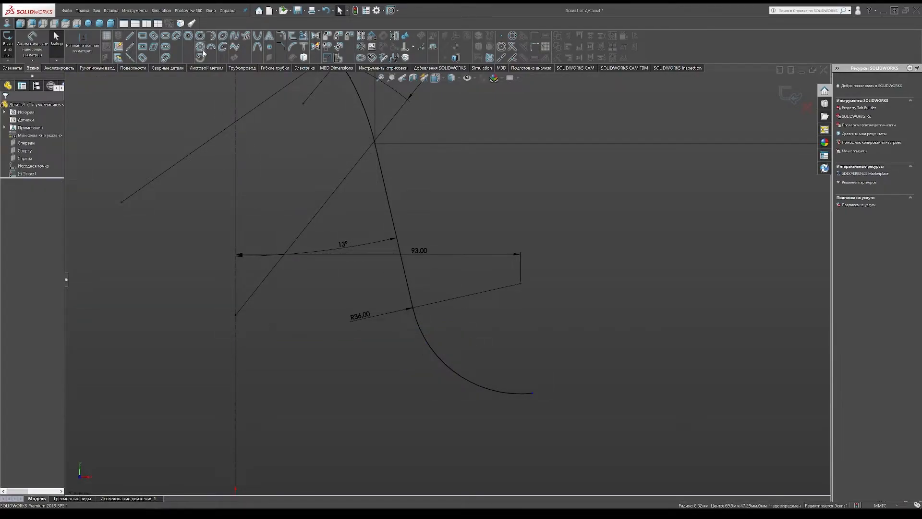
Sketch a new three-point arc starting on the 36 mm arc and curving down away from the centerline
left_click(470, 383)
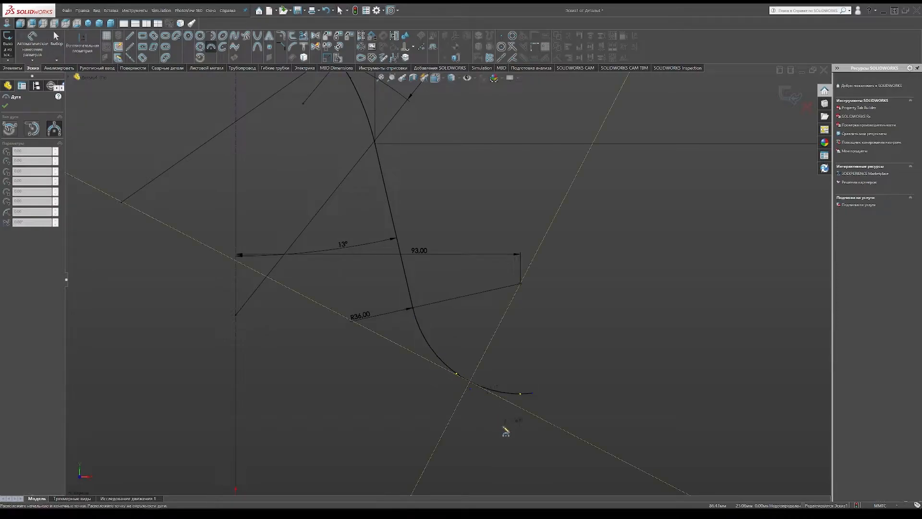
left_click(520, 439)
left_click(496, 433)
key("Escape")
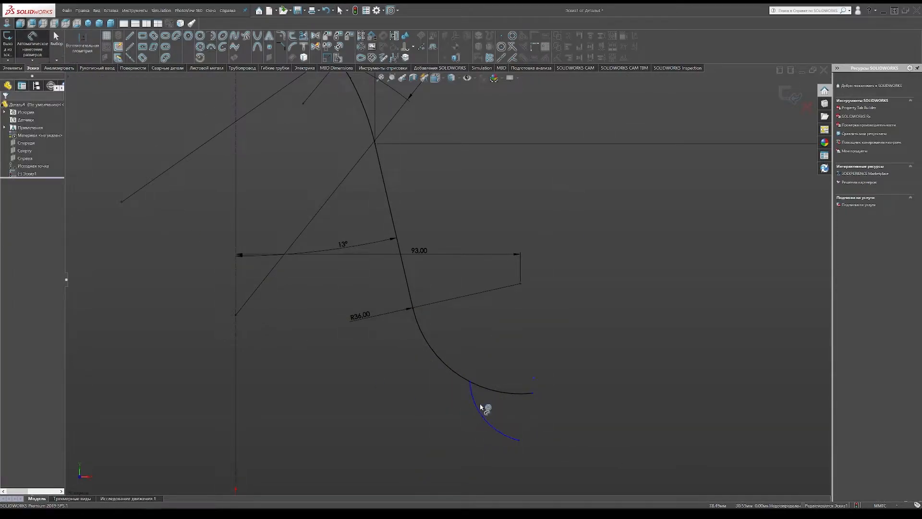
Dimension the new arc's center 69.5 mm from the vertical centerline and stop dimensioning
left_click(236, 379)
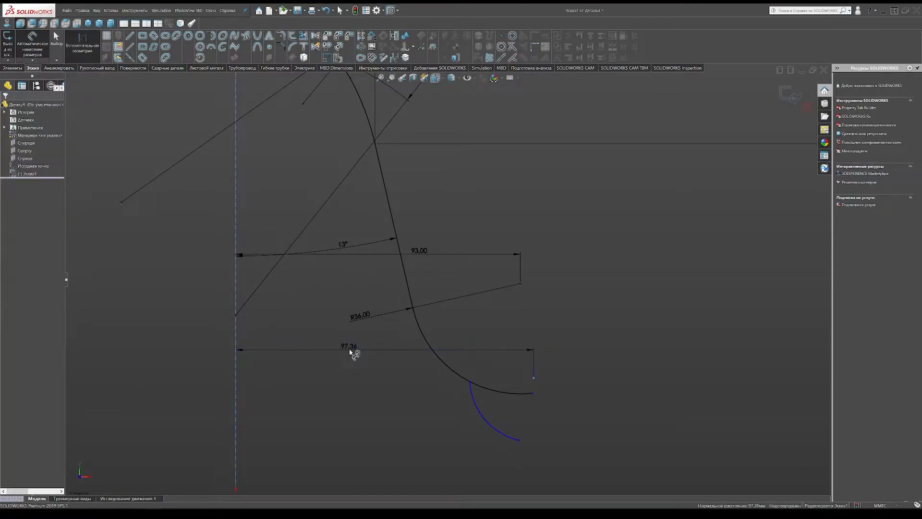
left_click(350, 352)
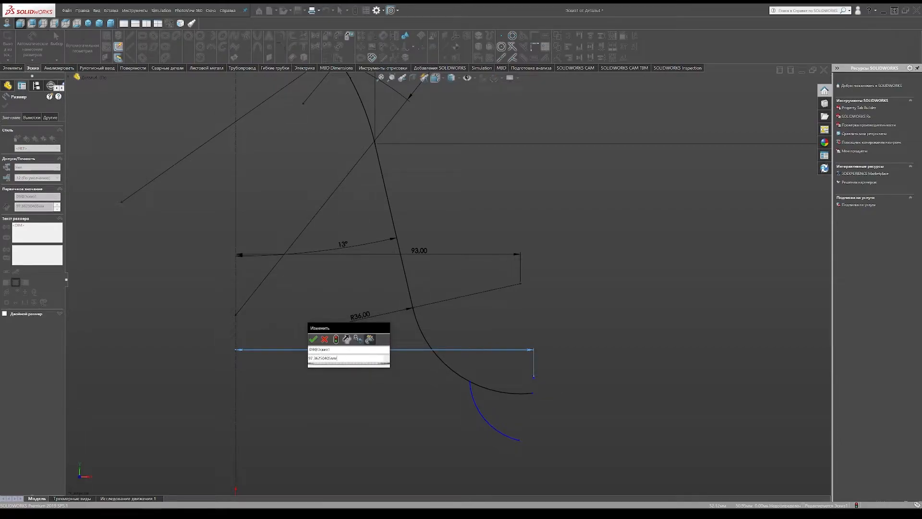
type("69.5")
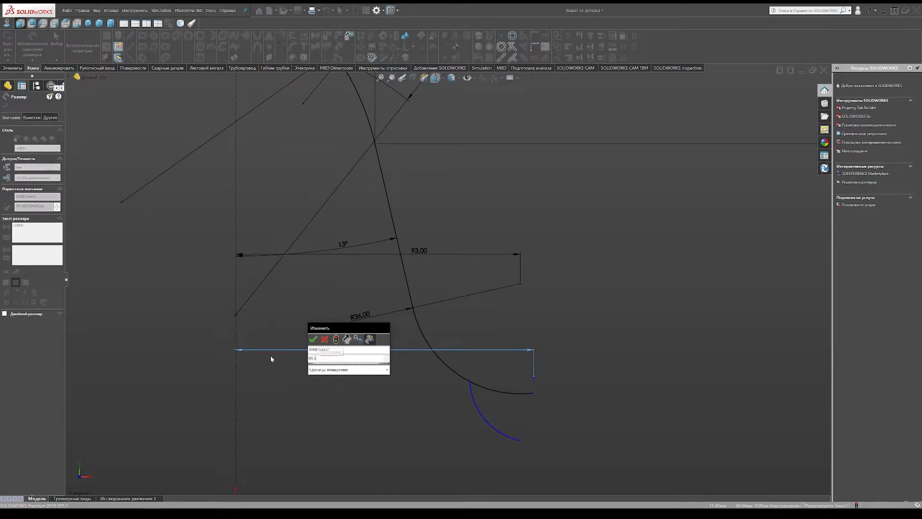
key("Return")
right_click(451, 331)
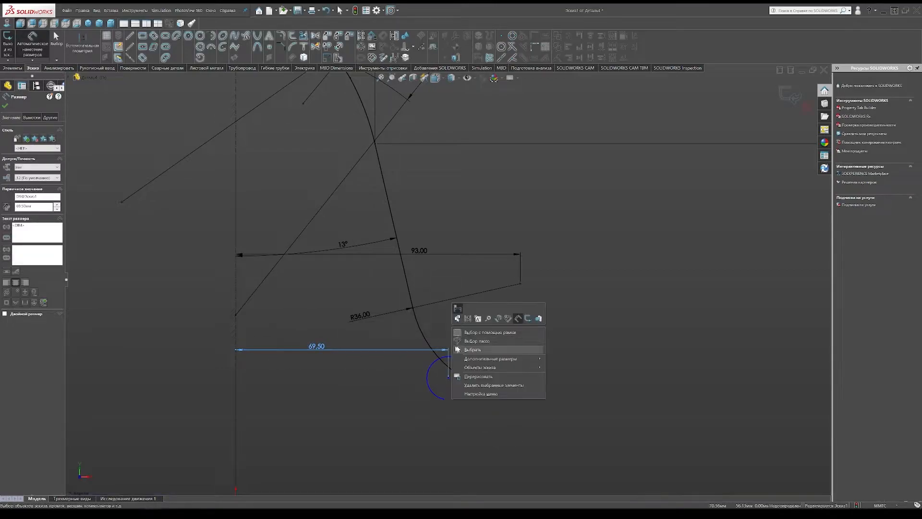
left_click(458, 350)
Make the small arc tangent to the 36 mm arc and pull its free end out to a radius of about 10.4 mm
left_click(456, 357)
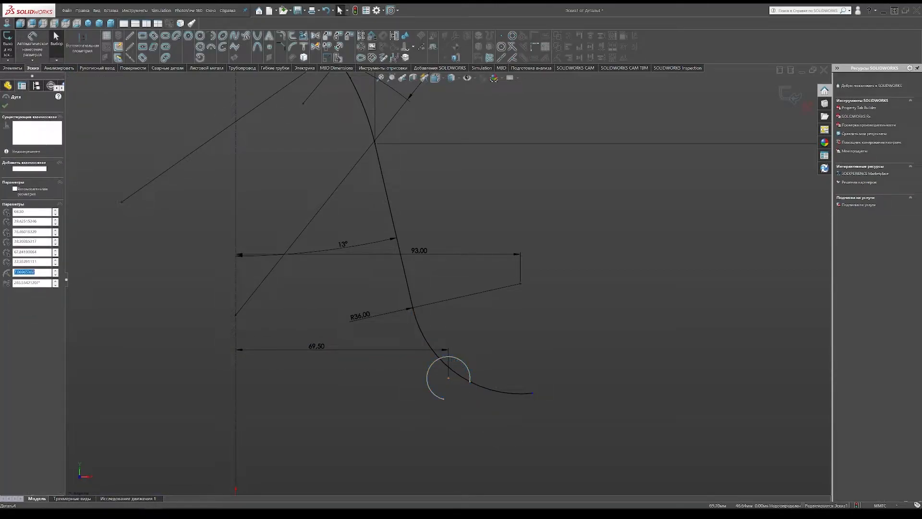
left_click(472, 382, "ctrl")
left_click(22, 207)
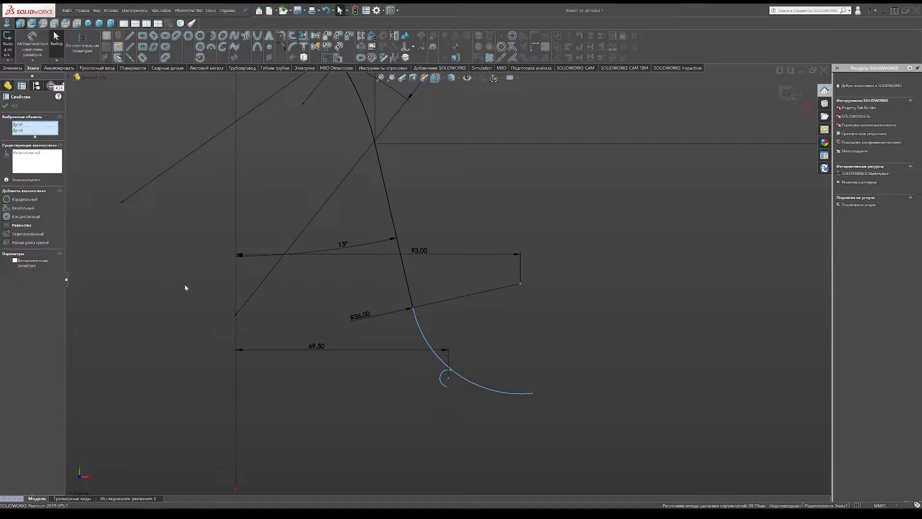
left_click_drag(447, 389, 480, 415)
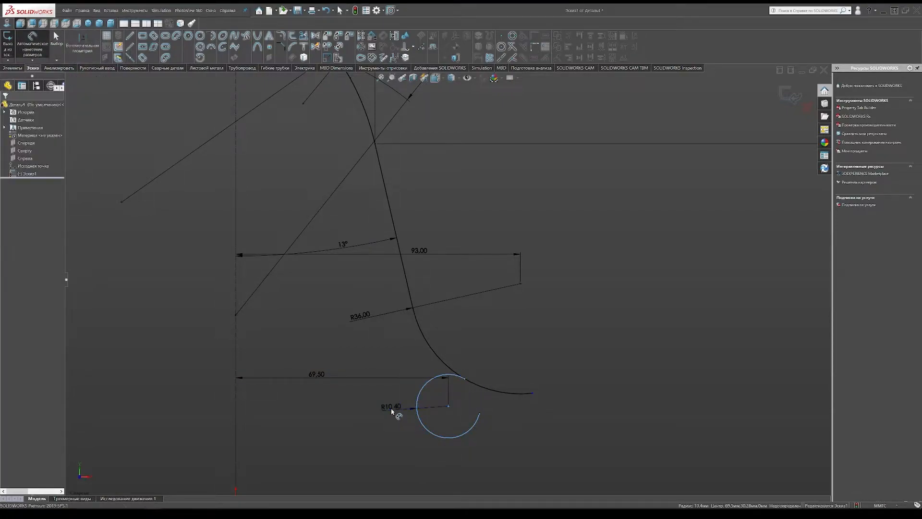
Dimension the small arc's radius as 7 mm
left_click(392, 411)
key("Return")
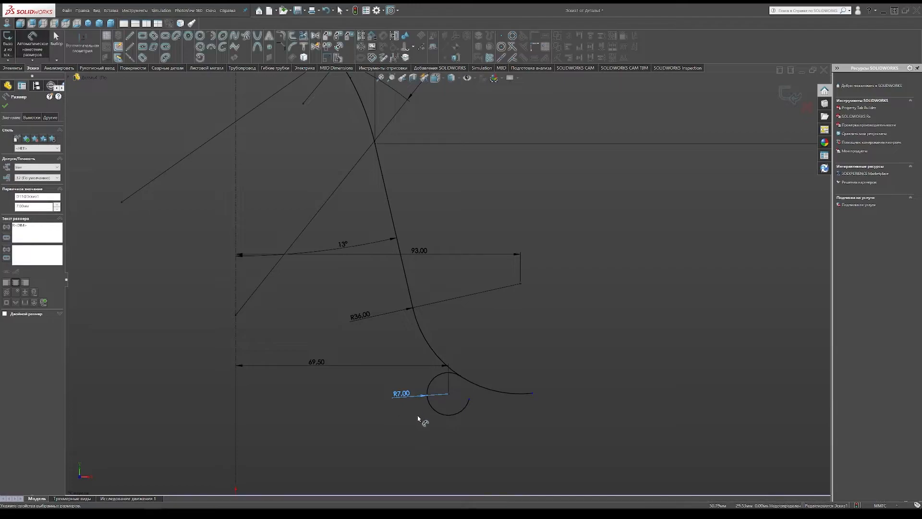
Undo the small arc's 7 mm radius, its reshaping, its tangency and the 69.5 mm value of its center distance
left_click(326, 10)
left_click(327, 10)
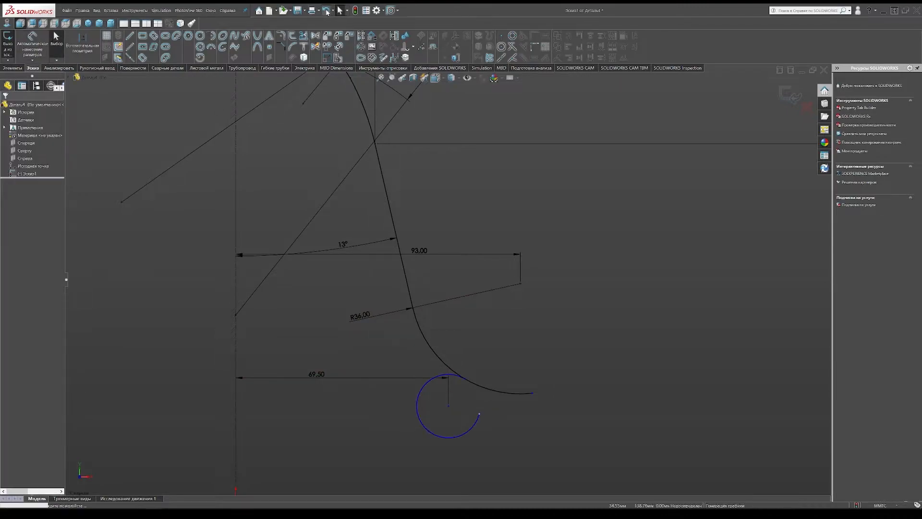
left_click(327, 10)
left_click(326, 10)
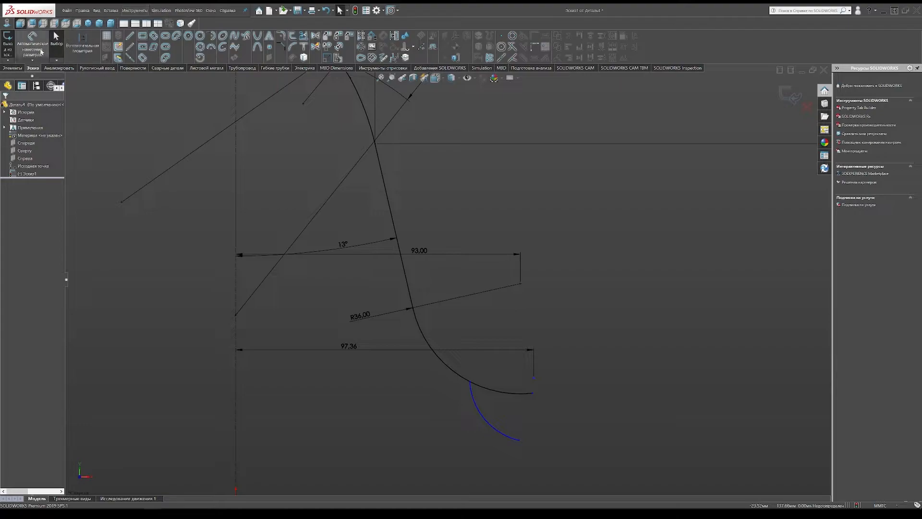
Dimension the radius of the small arc crossing the 36 mm arc as 7 mm
left_click(486, 421)
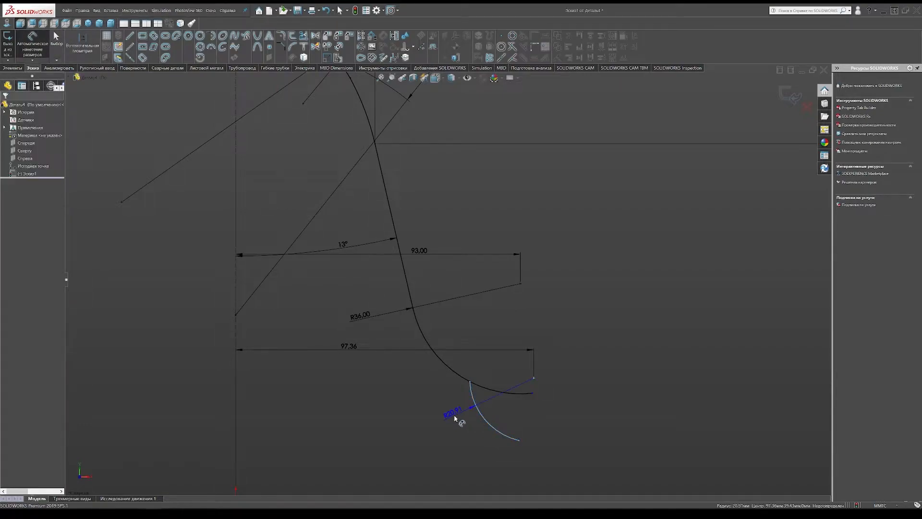
left_click(454, 412)
key("Return")
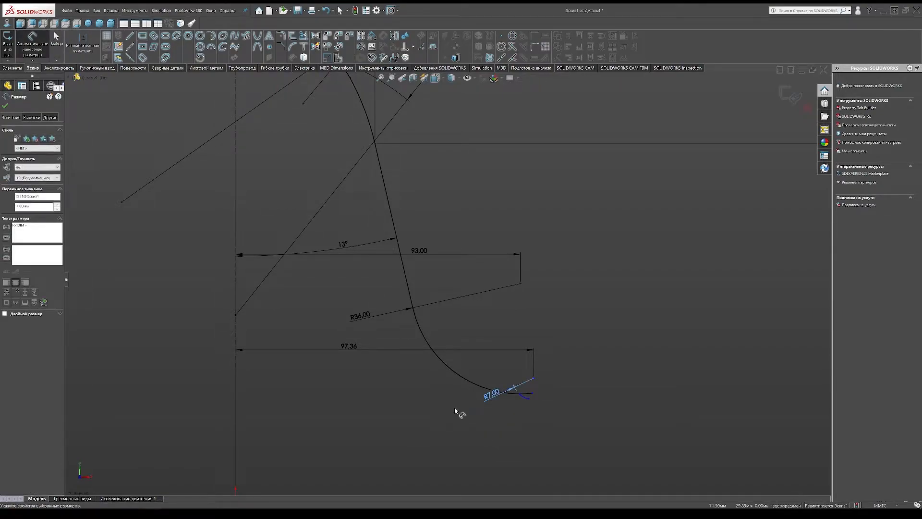
left_click(303, 39)
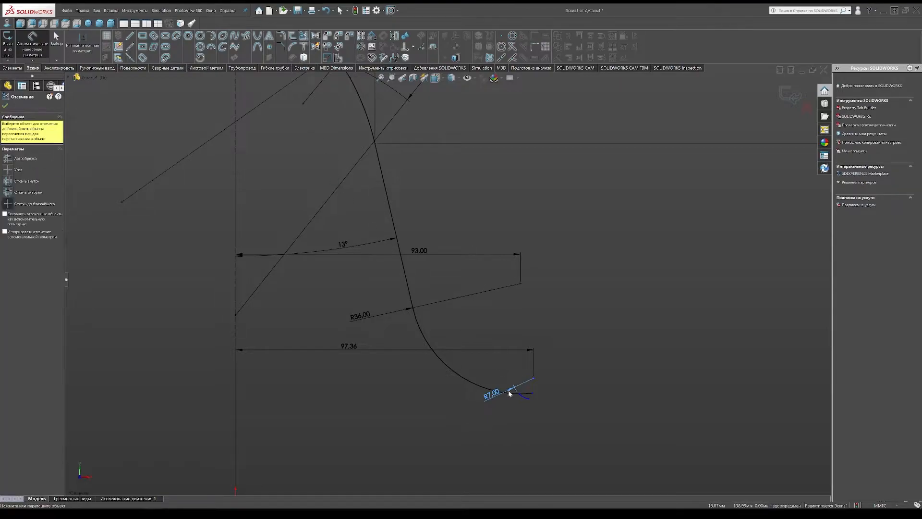
right_click(498, 332)
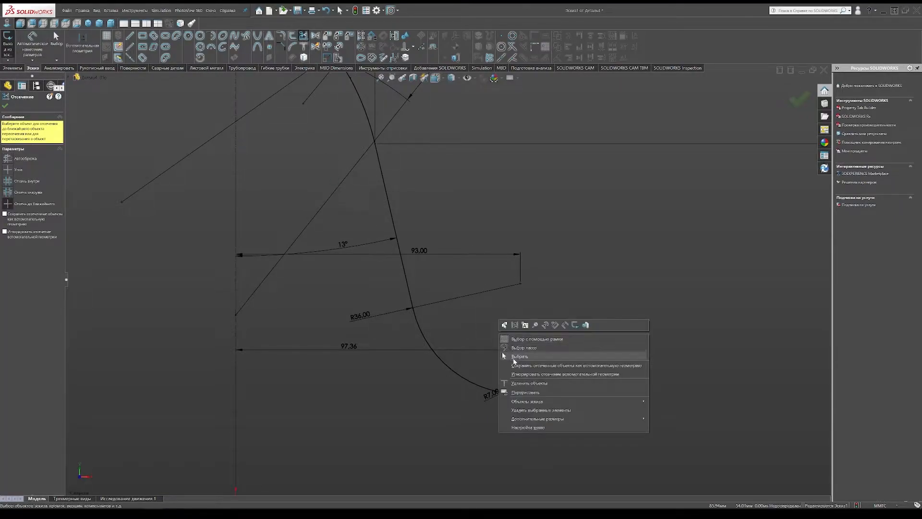
left_click(503, 351)
Make the 7 mm arc tangent to the 36 mm arc while its center distance dimension is still in place
left_click(523, 397)
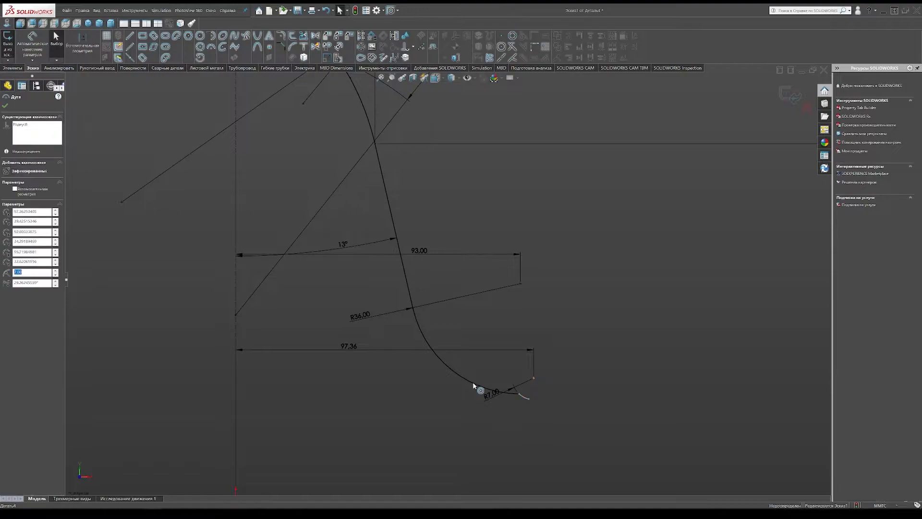
left_click(456, 383, "ctrl")
left_click(23, 208)
key("Escape")
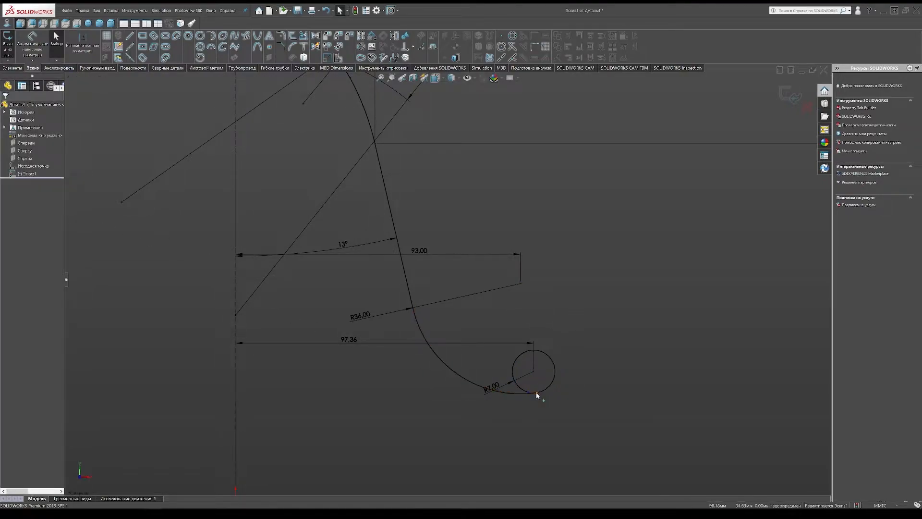
Try deleting the 97.36 mm center distance dimension, and undo that deletion together with the small arc's tangency
left_click(536, 393)
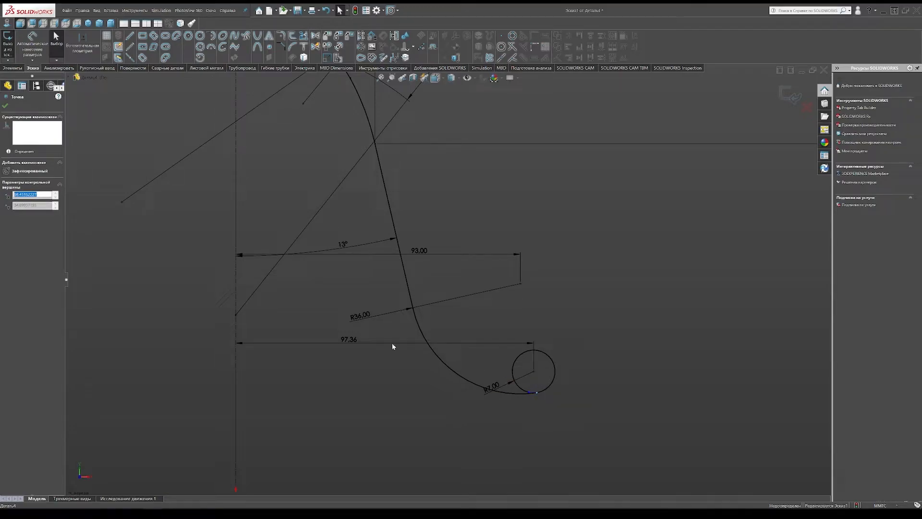
left_click(354, 342)
key("Delete")
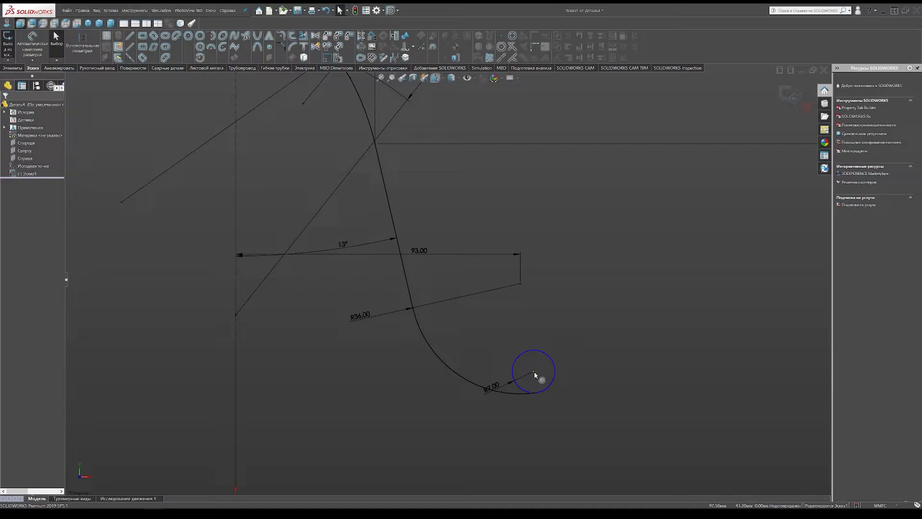
key("ctrl+z")
left_click(537, 392)
key("ctrl+z")
Delete the 97.36 mm center distance dimension and make the 7 mm arc tangent to the 36 mm arc
left_click(350, 344)
key("Delete")
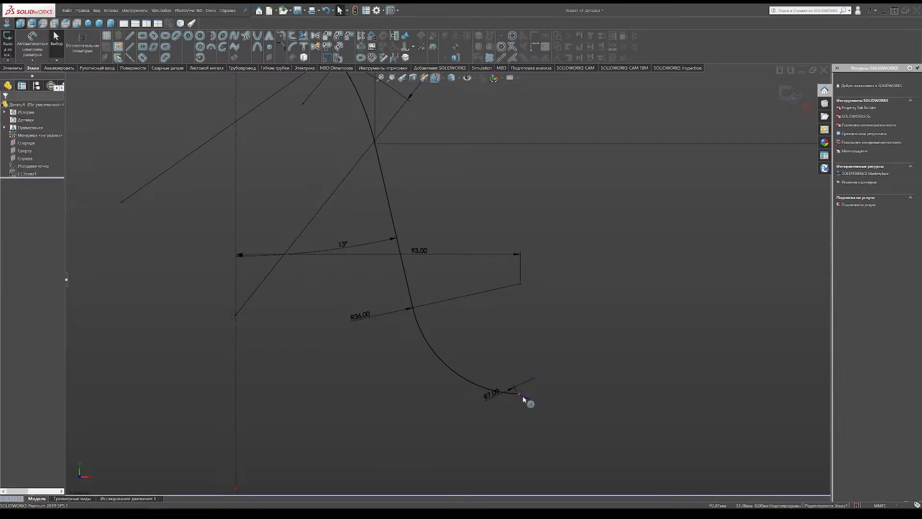
left_click(487, 390)
left_click(476, 382, "ctrl")
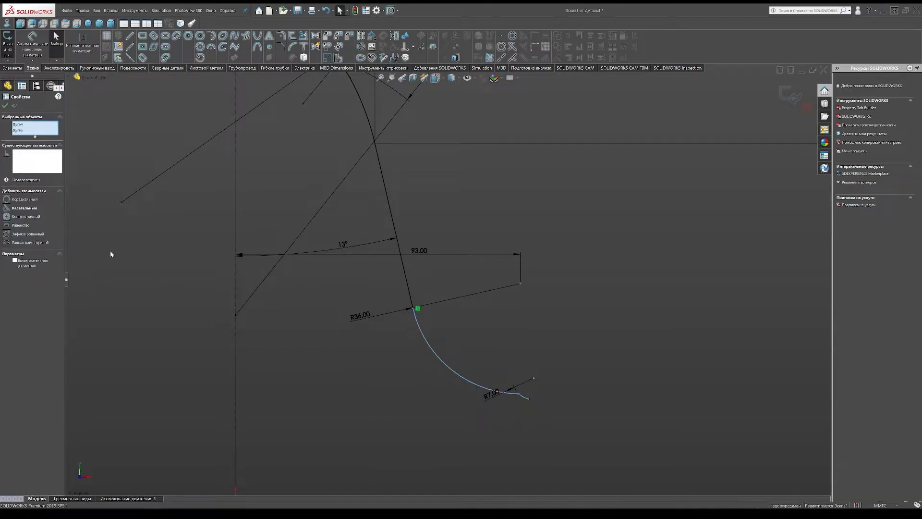
left_click(485, 328)
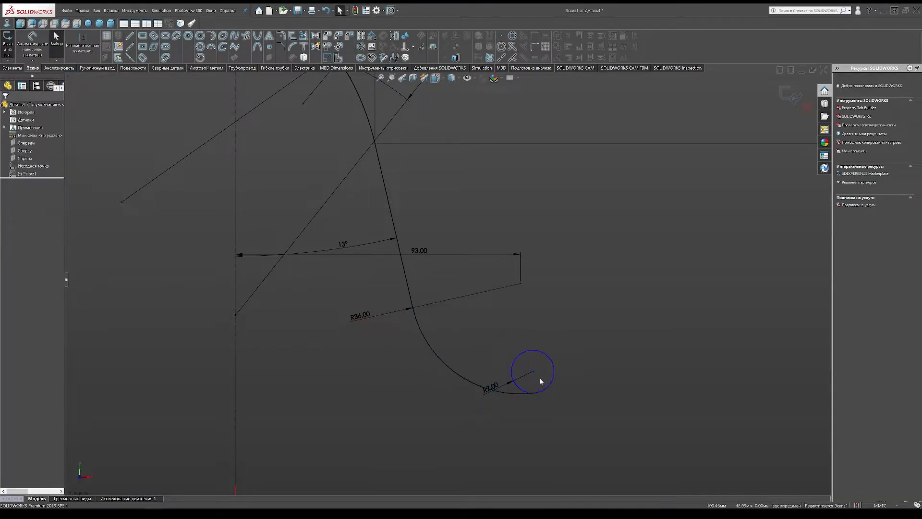
Reshape the 7 mm arc by moving its endpoints so it continues the shortened 36 mm arc as an upward-opening hook
left_click_drag(528, 392, 619, 332)
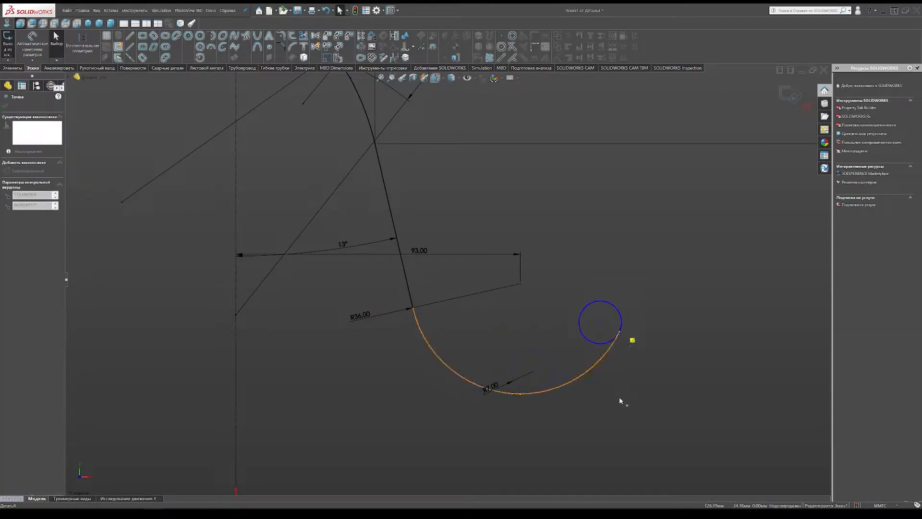
left_click_drag(447, 391, 499, 398)
left_click_drag(430, 370, 472, 342)
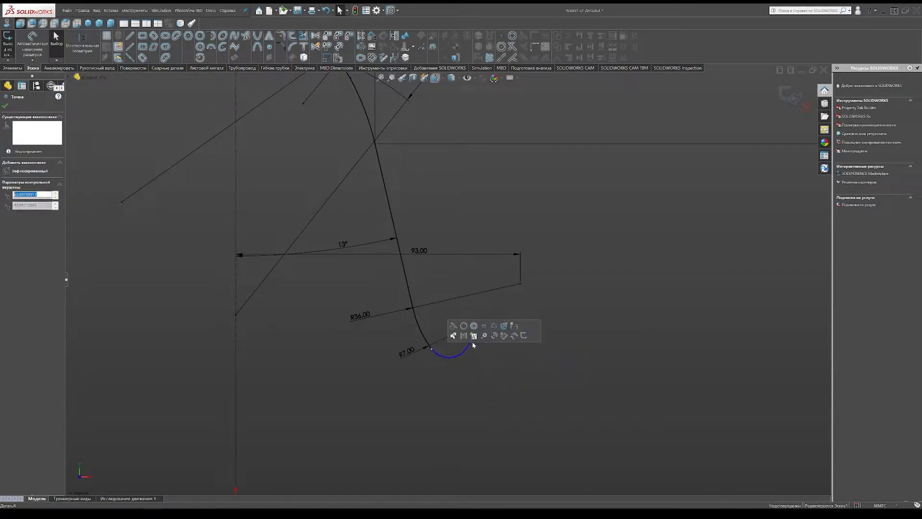
left_click(474, 348)
left_click(470, 340)
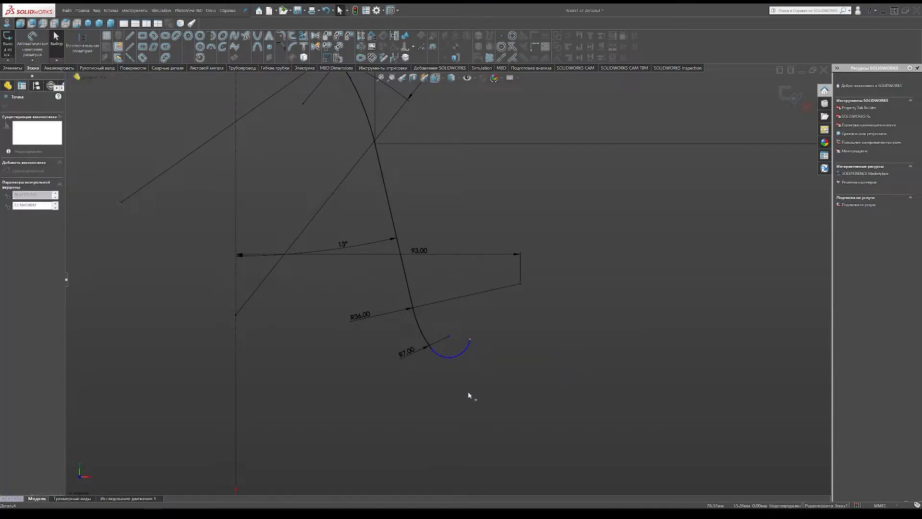
left_click(471, 342)
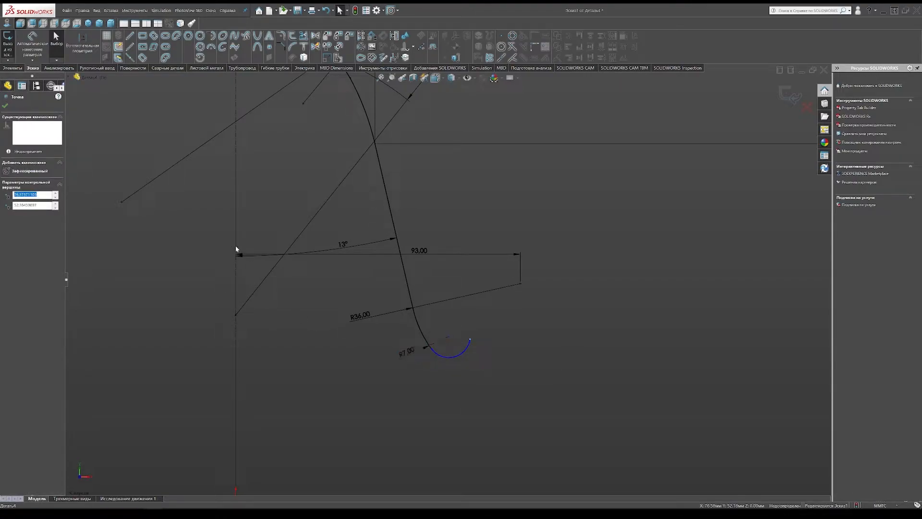
Dimension the 7 mm arc's center 69.5 mm from the vertical centerline
left_click(32, 45)
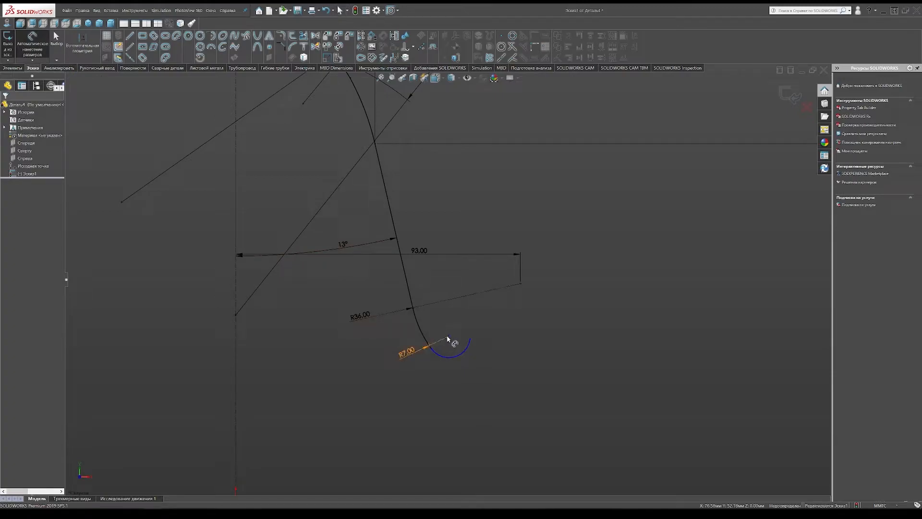
left_click(379, 343)
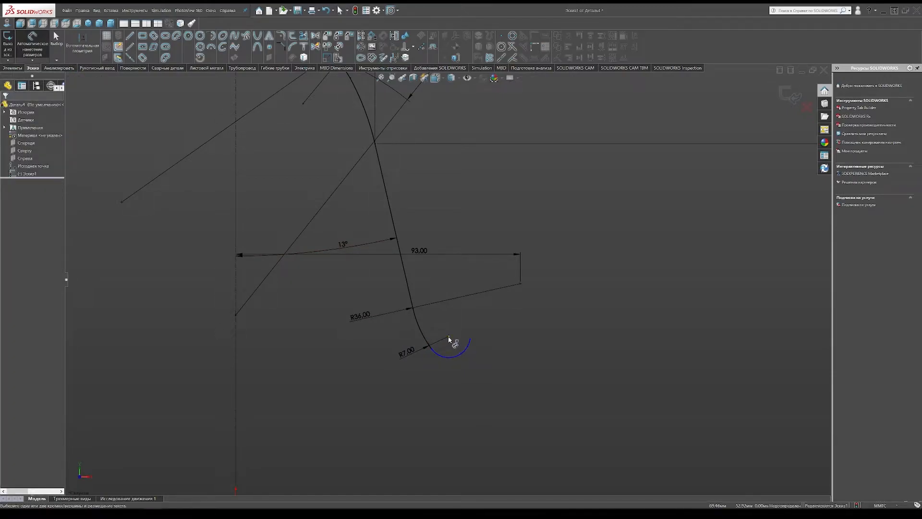
left_click(449, 337)
left_click(236, 344)
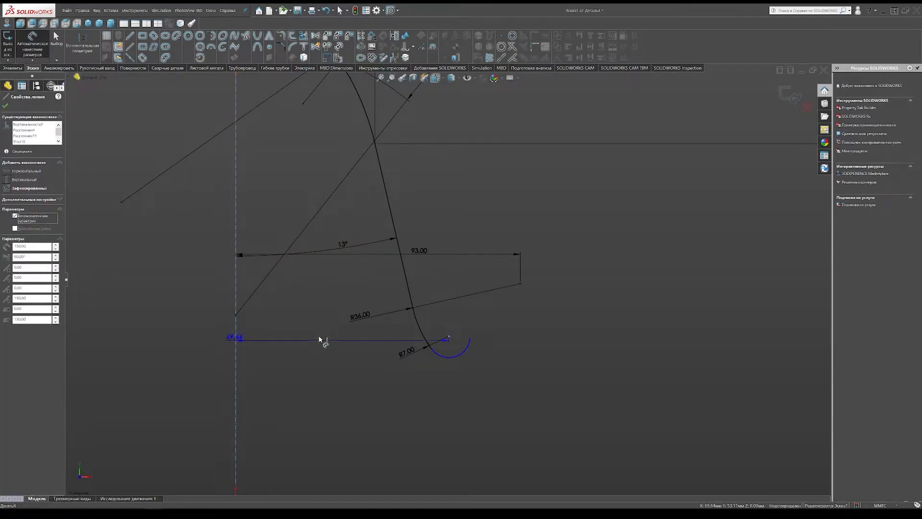
left_click(335, 326)
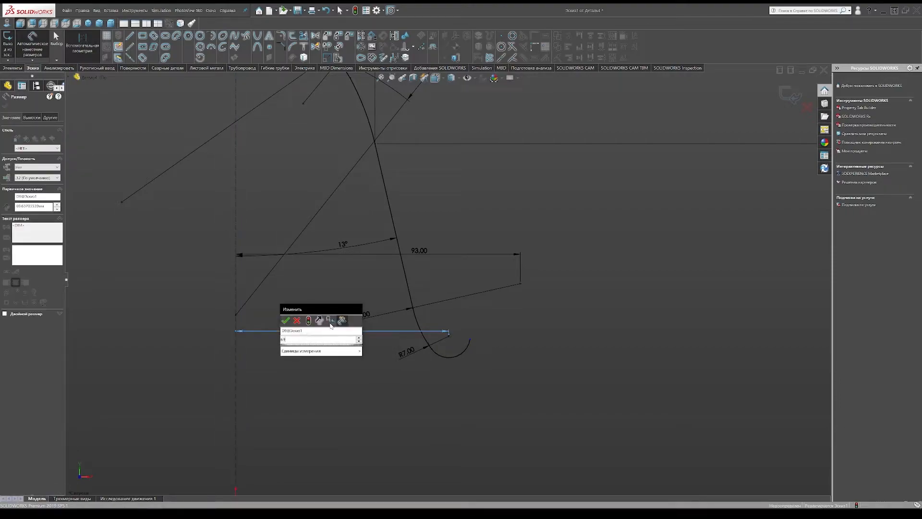
type("69.5")
key("Return")
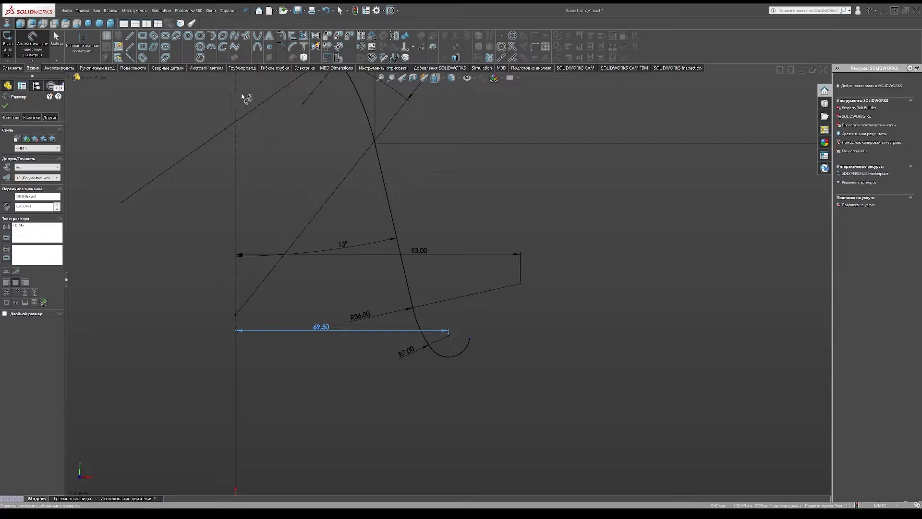
Sketch a circle below the free end of the 7 mm arc and set its diameter to 5 mm
left_click(205, 37)
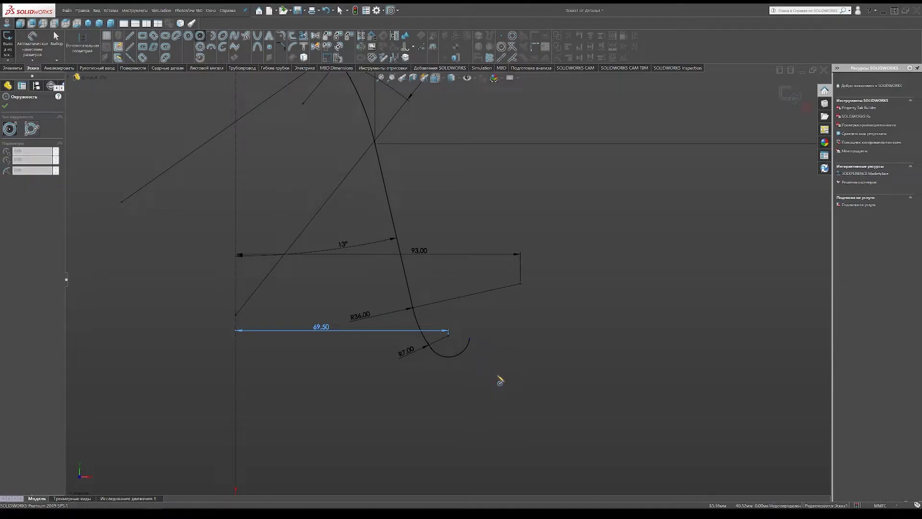
left_click(495, 372)
left_click(485, 383)
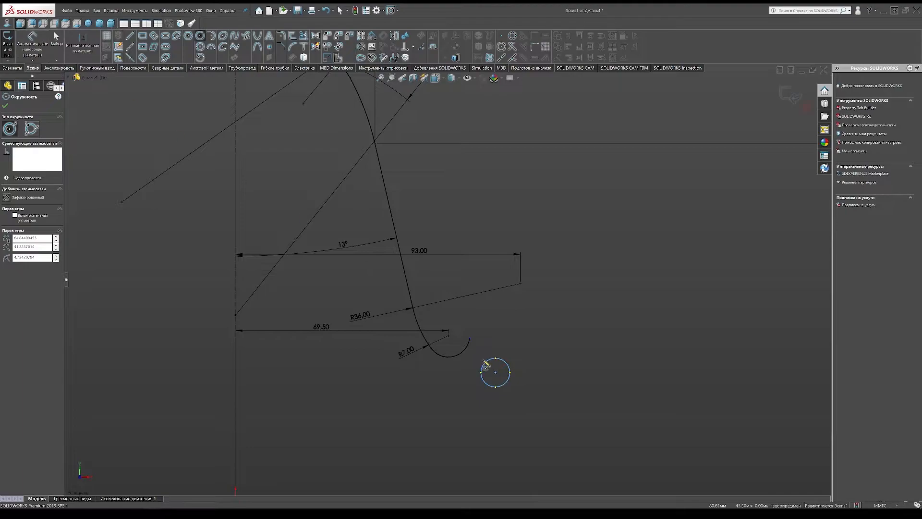
left_click(31, 44)
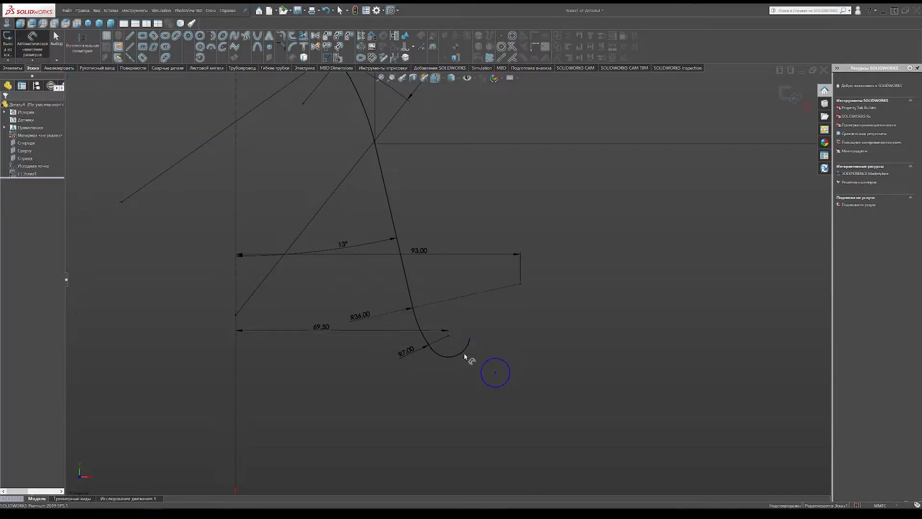
left_click(506, 362)
left_click(535, 351)
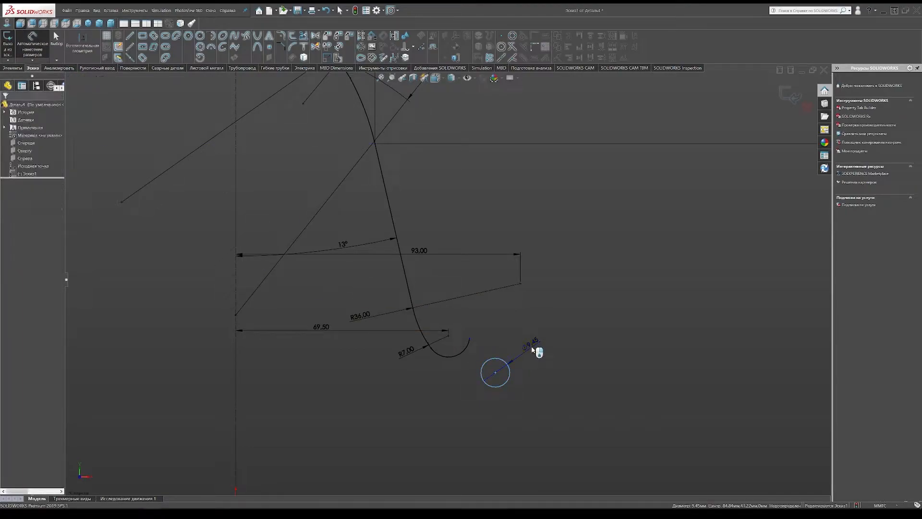
type("5")
key("Return")
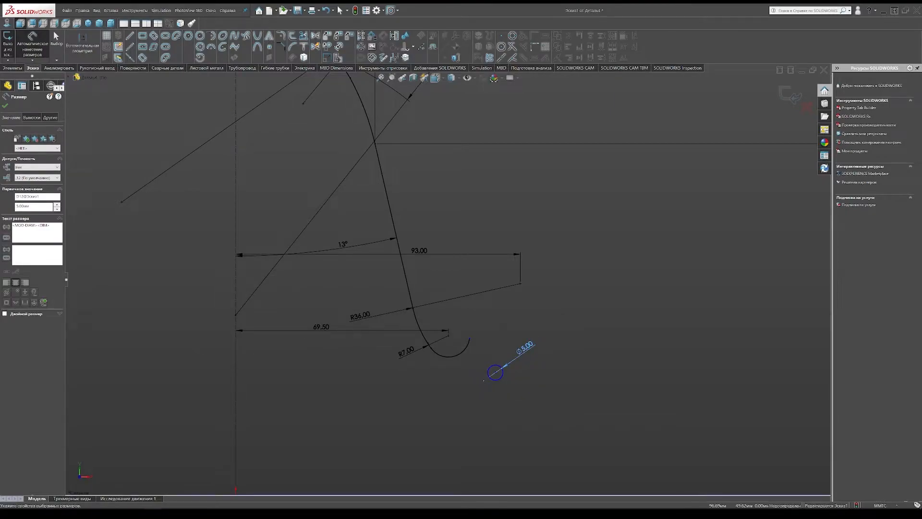
Dimension the 5 mm circle's center 75 mm from the vertical centerline
left_click(495, 373)
left_click(236, 371)
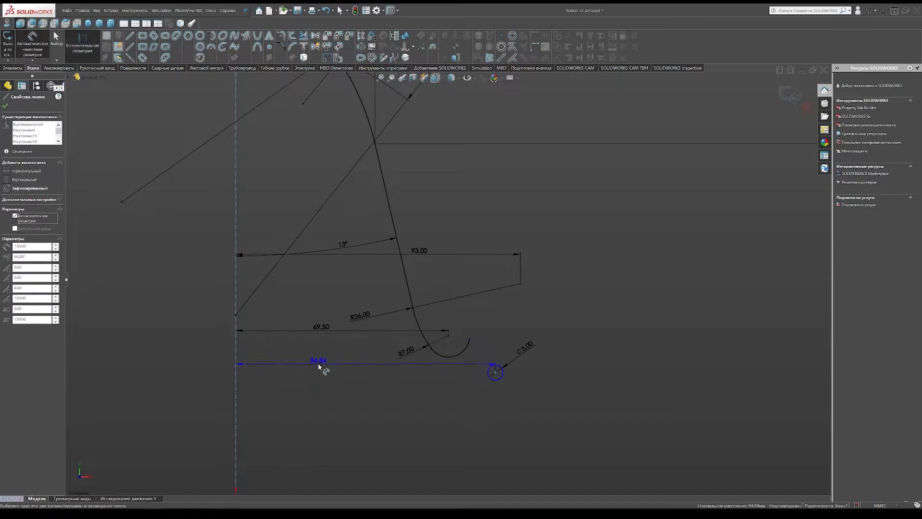
left_click(319, 363)
type("75")
key("Return")
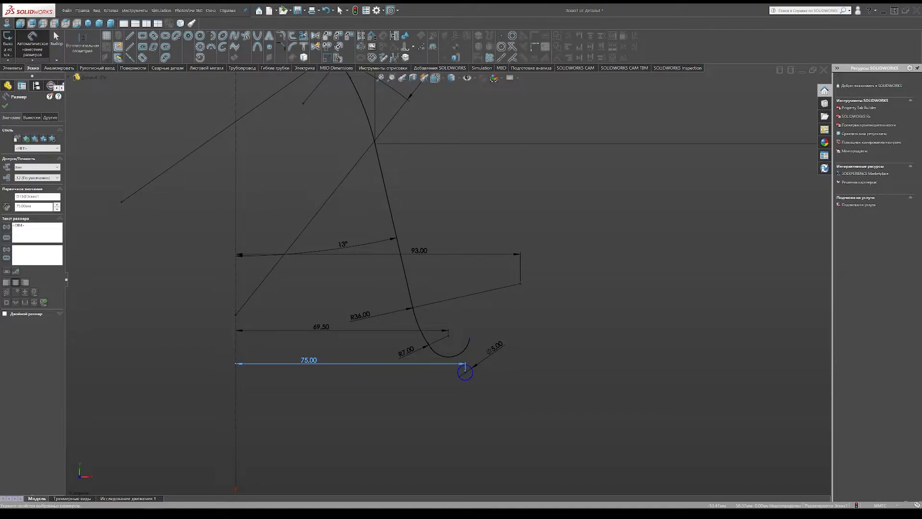
Dimension the 5 mm circle's center 41.5 mm above the horizontal centerline
left_click(465, 372)
scroll(511, 417, "up", 3)
left_click(498, 406)
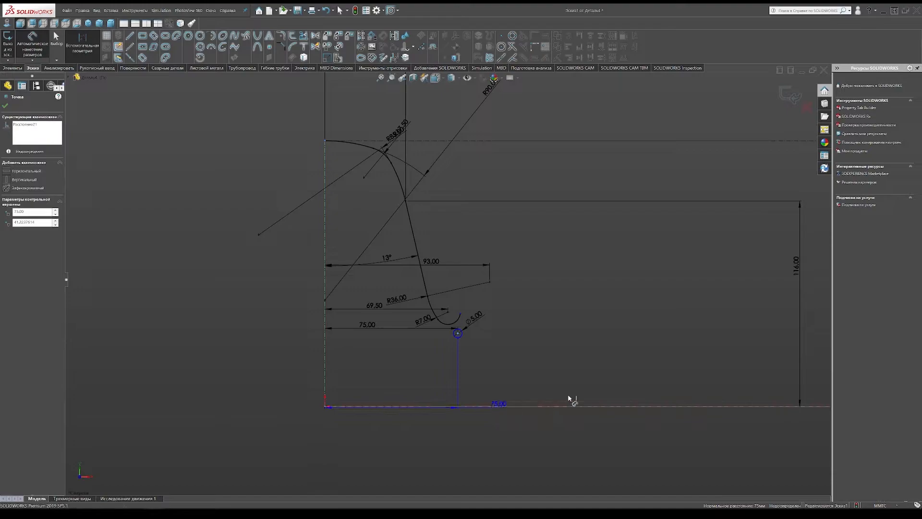
left_click(702, 352)
type("41.5")
key("Return")
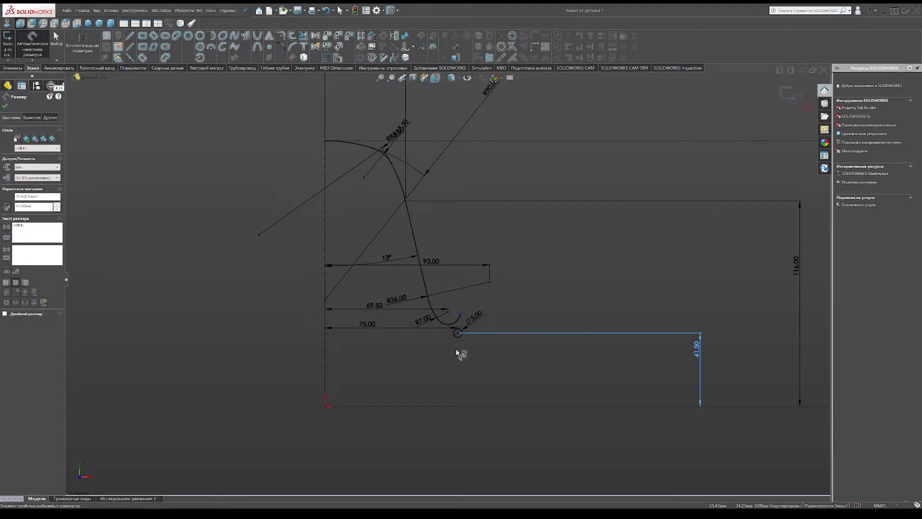
Sketch a second circle with a radius of about 3.3 mm, below the 5 mm circle and farther from the vertical centerline
scroll(454, 353, "up", 3)
scroll(564, 351, "up", 2)
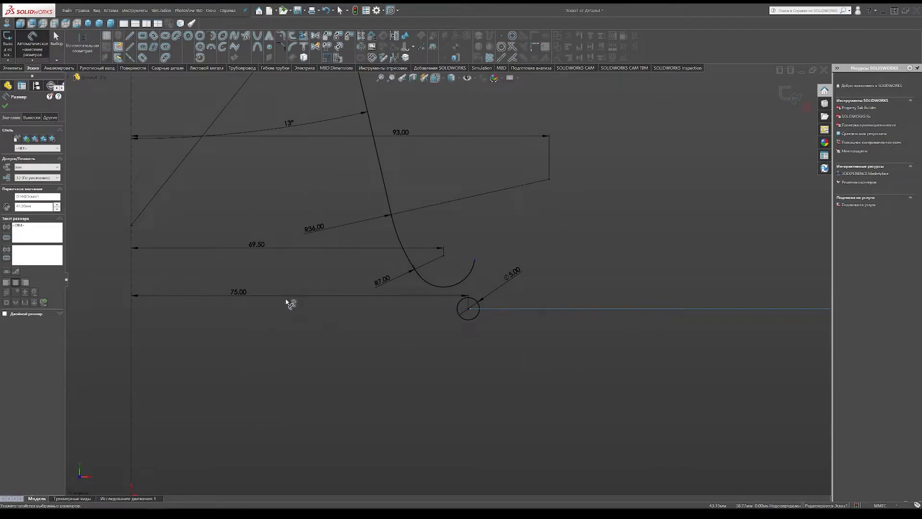
left_click(201, 36)
left_click(509, 347)
left_click(503, 361)
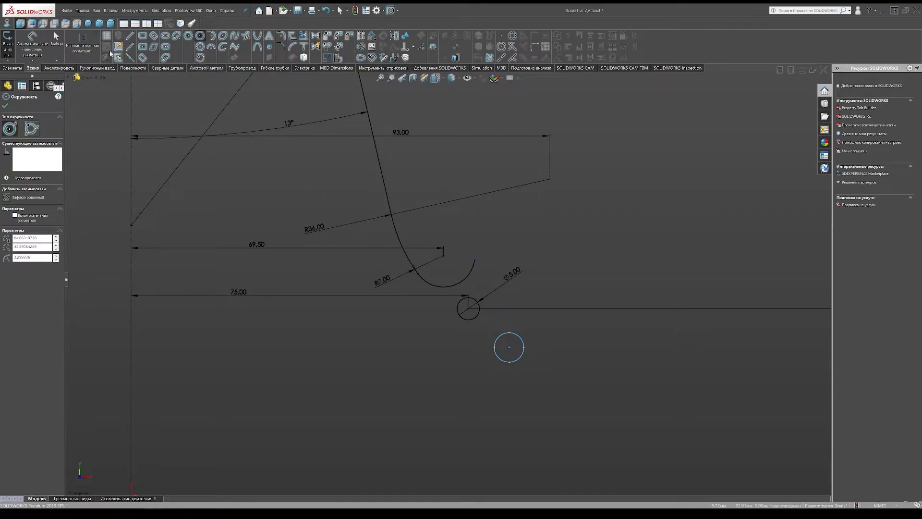
key("Escape")
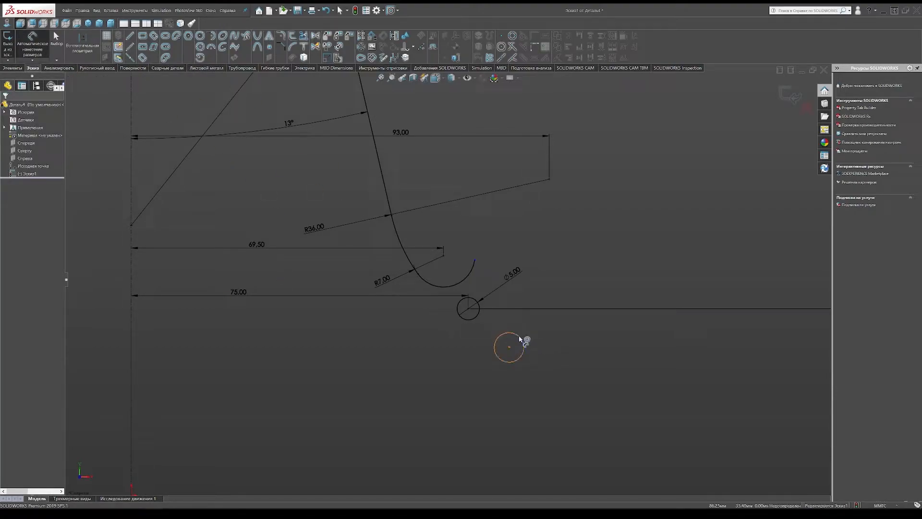
Set the diameter of the second circle, below the 5 mm circle, to 4 mm
left_click(523, 338)
left_click(576, 334)
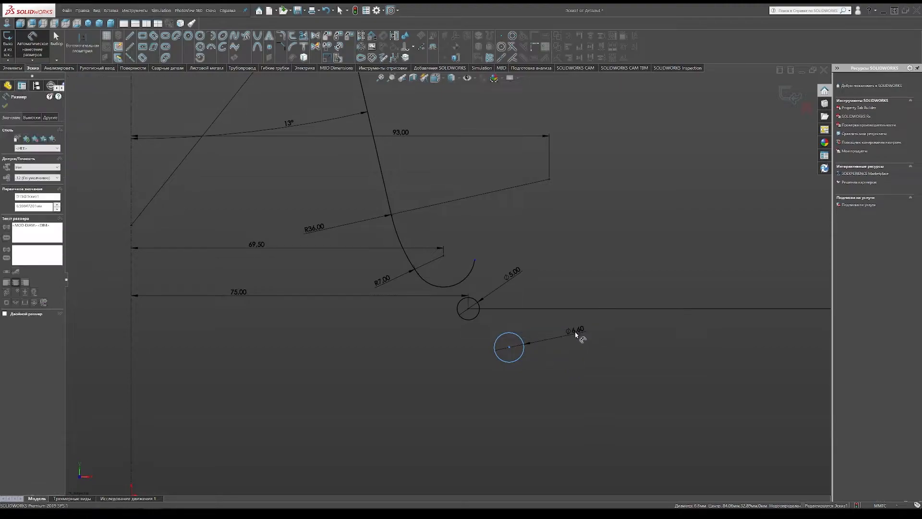
type("4")
key("Return")
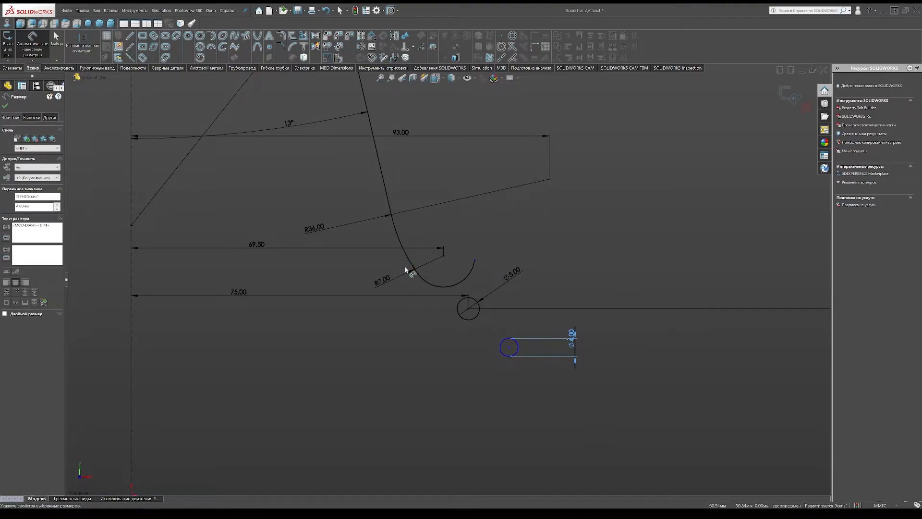
Dimension the 4 mm circle's center 82 mm from the vertical centerline
left_click(511, 349)
left_click(131, 342)
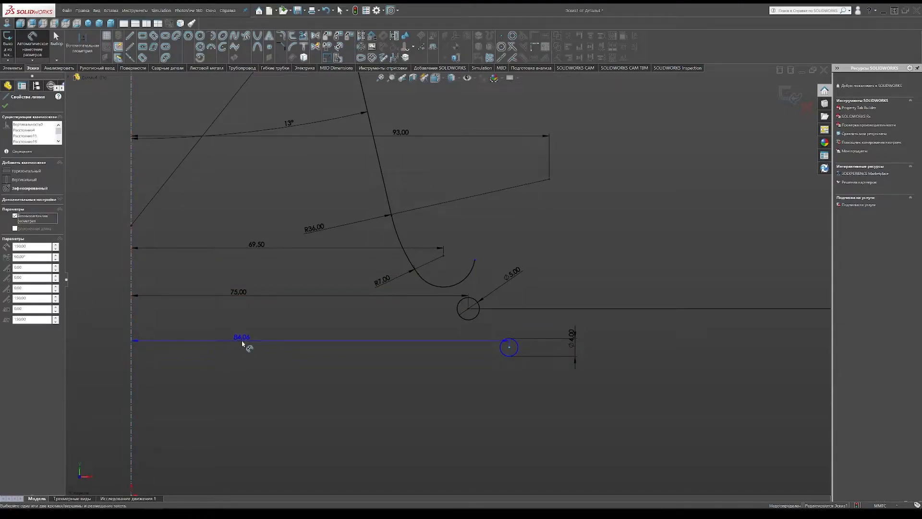
left_click(243, 342)
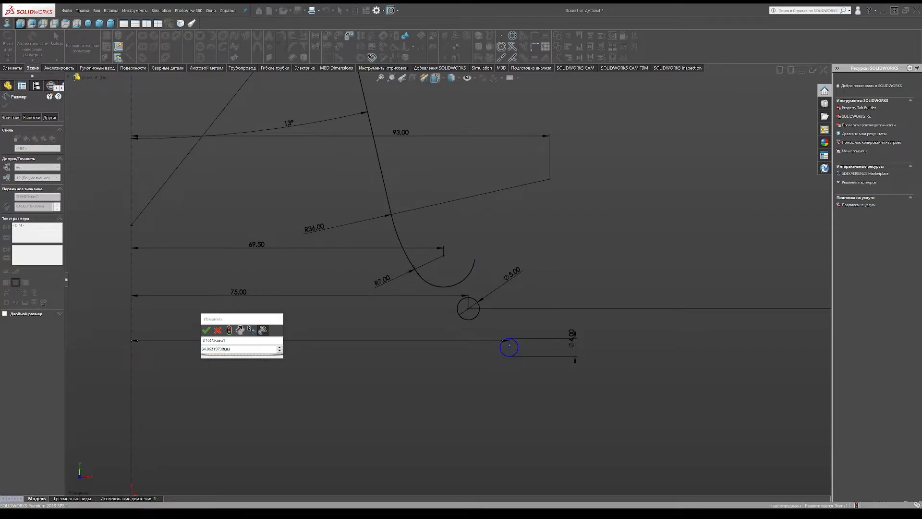
double_click(223, 347)
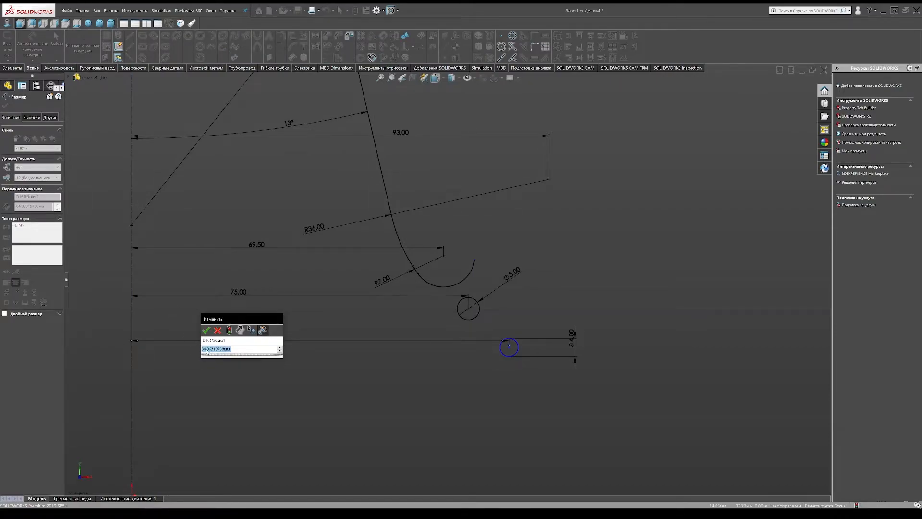
type("82")
key("Return")
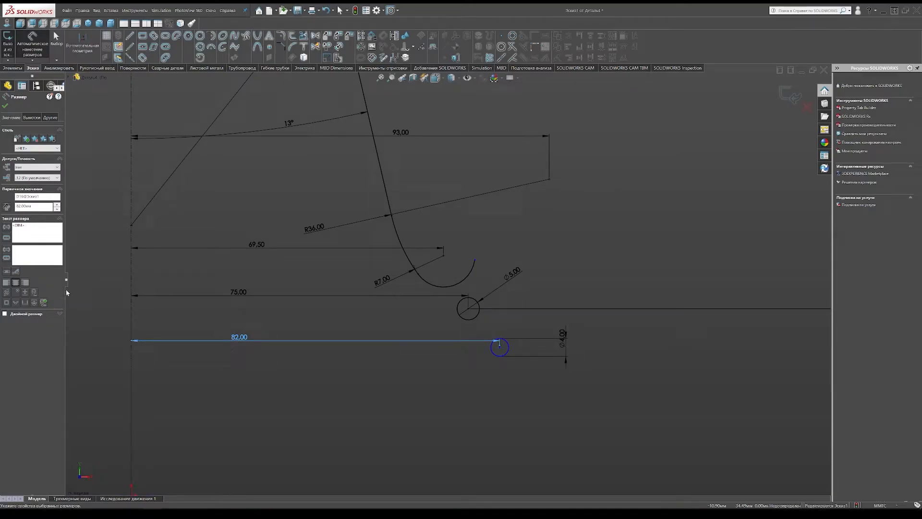
Dimension the 4 mm circle's center 34 mm above the horizontal centerline
left_click(500, 348)
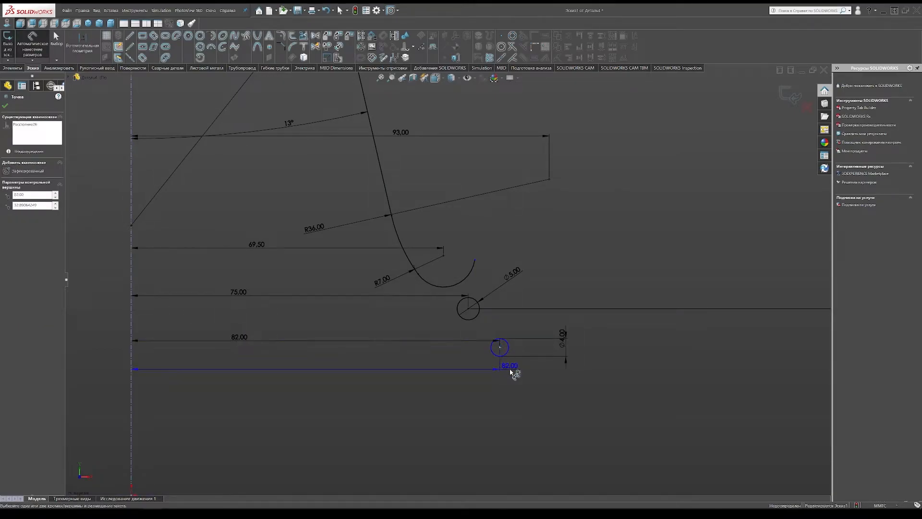
scroll(510, 382, "up", 3)
left_click(508, 404)
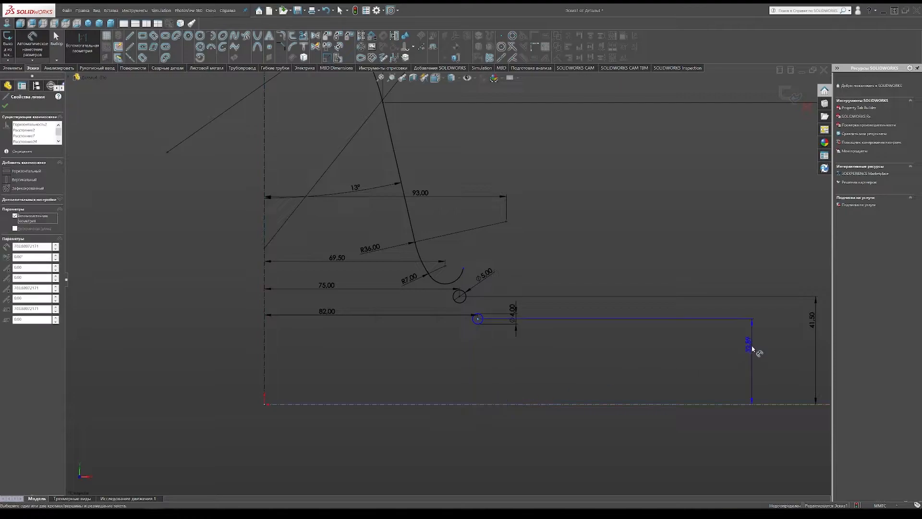
left_click(761, 349)
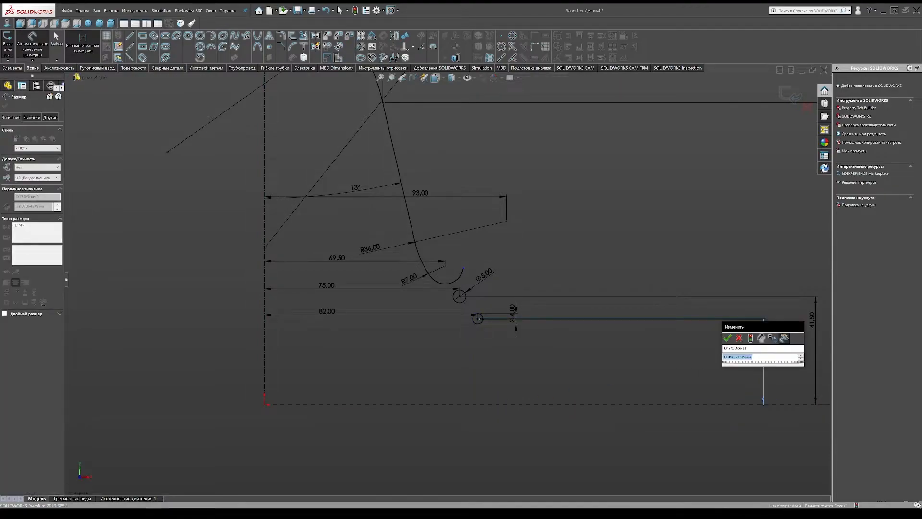
type("34")
key("Return")
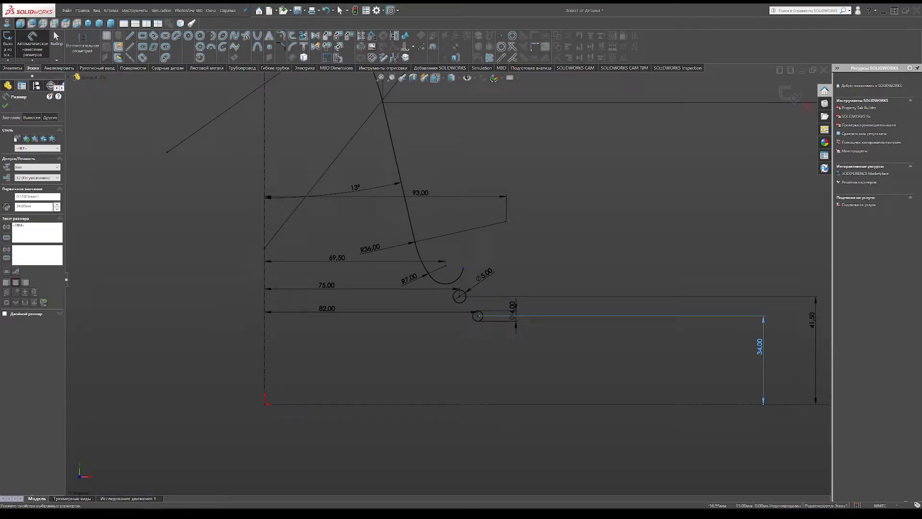
Sketch a third circle below the 4 mm circle, farther from the vertical centerline, and set its diameter to 6 mm
left_click(188, 36)
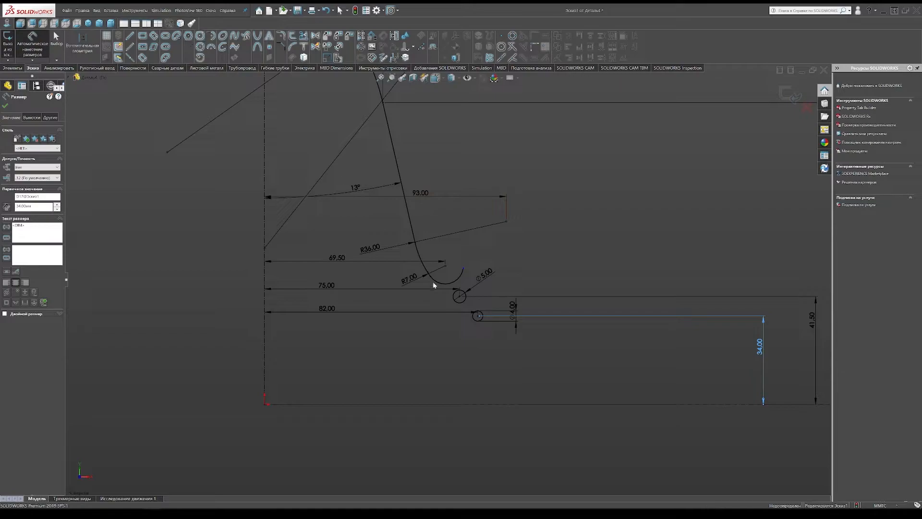
left_click(491, 329)
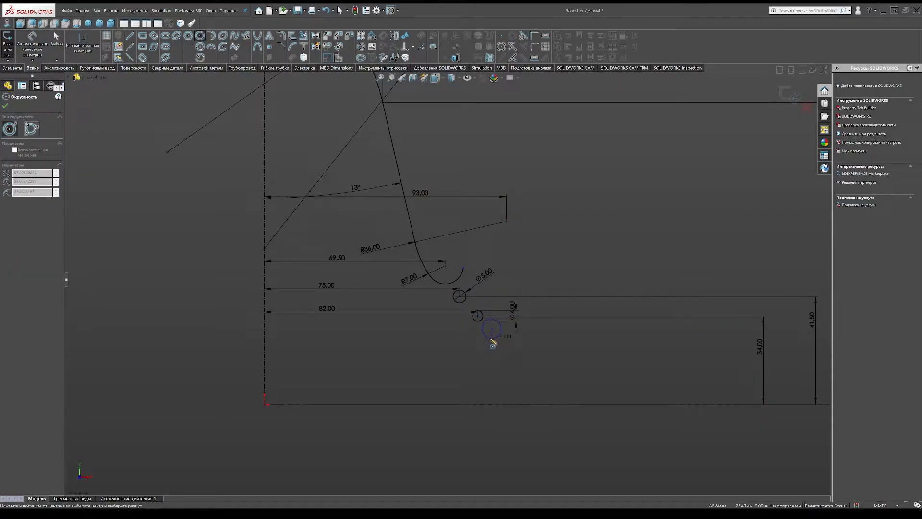
left_click(492, 340)
key("Escape")
left_click(514, 332)
left_click(537, 323)
type("6")
key("Return")
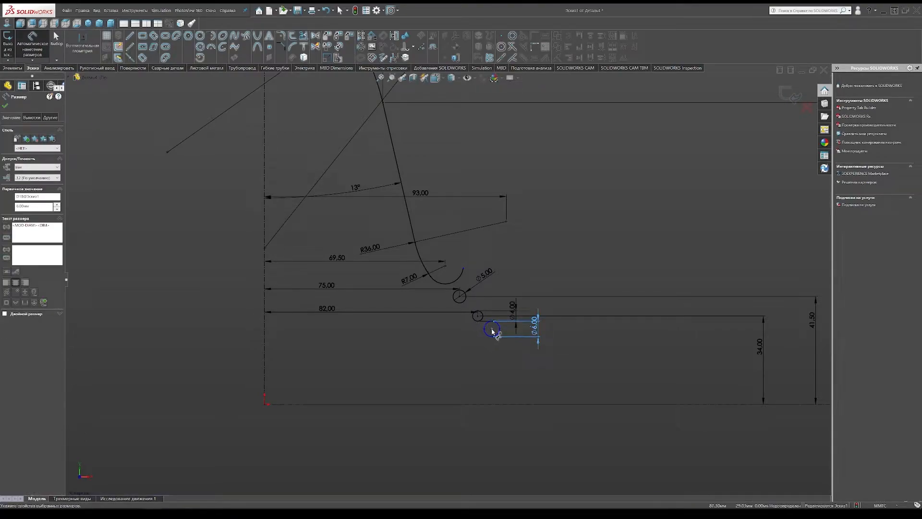
Dimension the 6 mm circle's center 87 mm from the vertical centerline
left_click(492, 330)
left_click(350, 326)
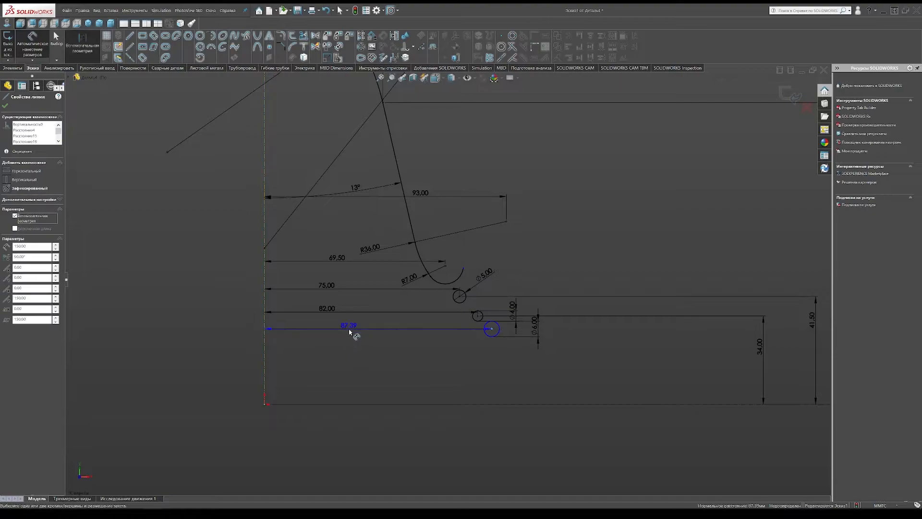
left_click(349, 324)
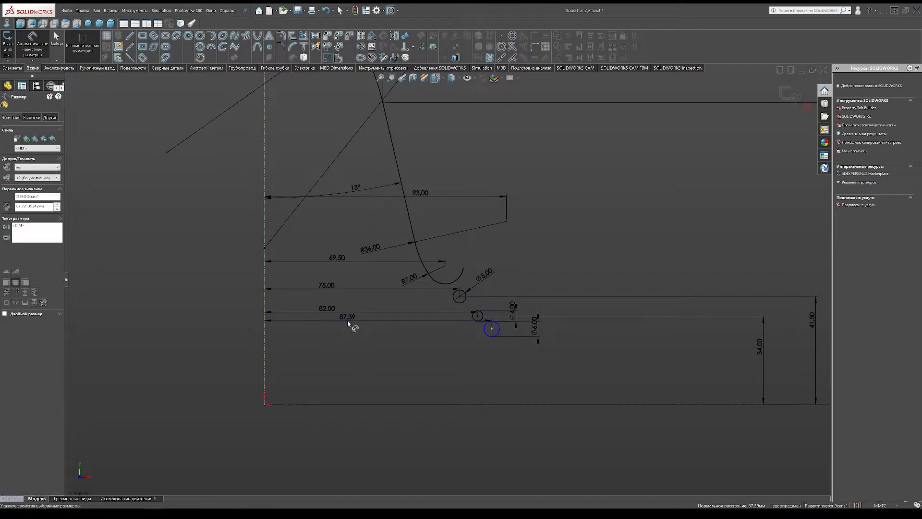
type("87")
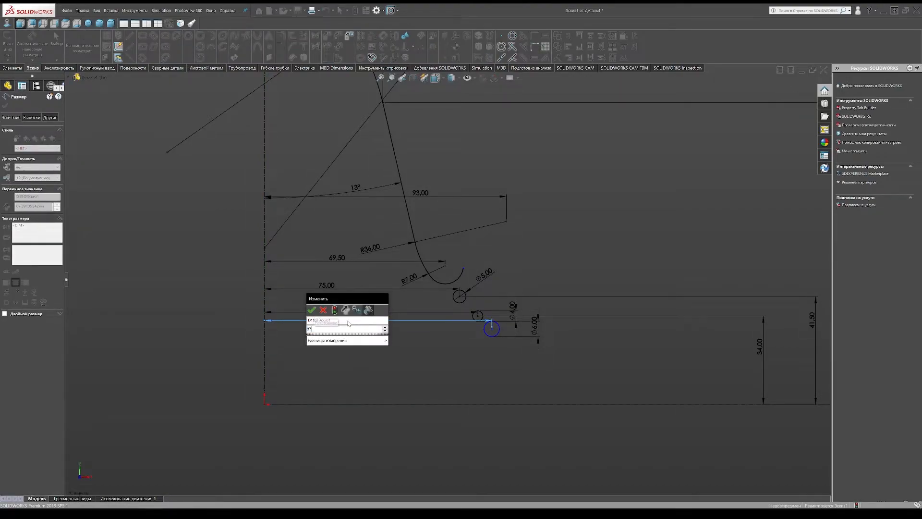
key("Return")
Dimension the 6 mm circle's center 30 mm above the horizontal centerline
left_click(490, 329)
left_click(729, 366)
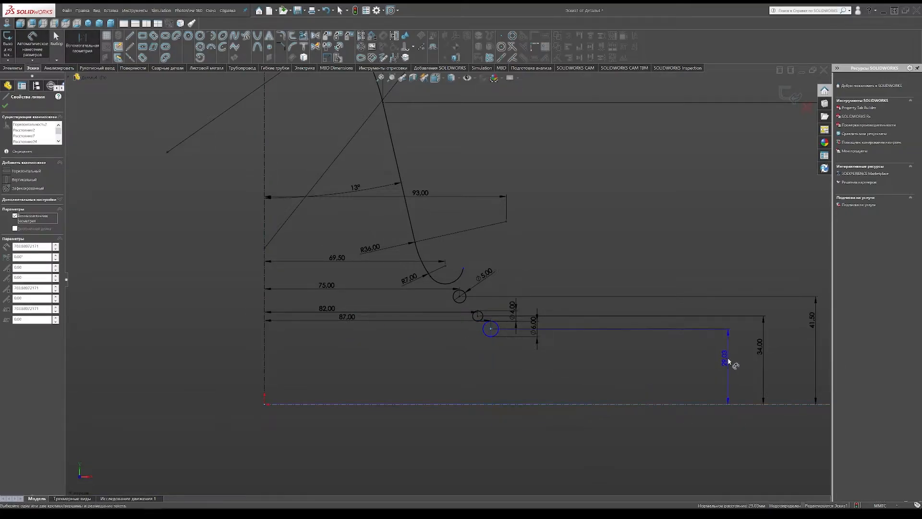
type("30")
key("Return")
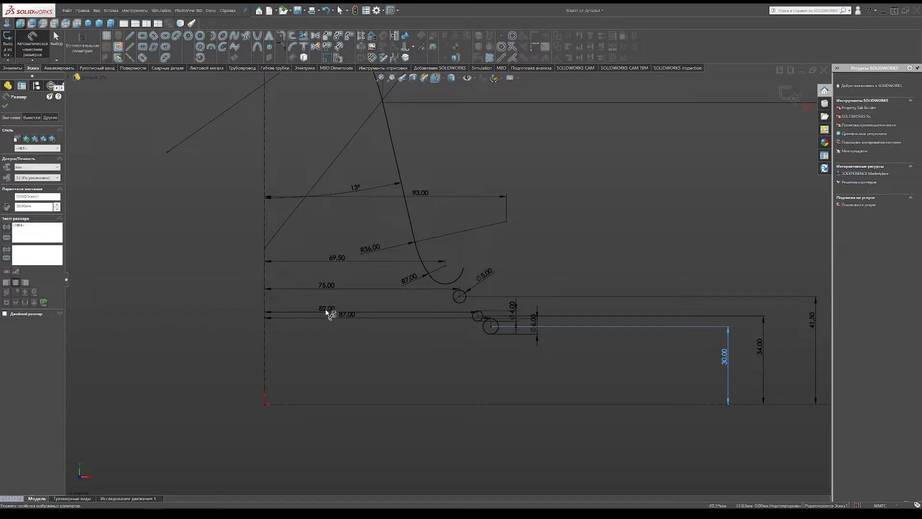
Sketch a circle about 5.6 mm in diameter just below the 7 mm arc, beside the 5 mm circle
scroll(486, 317, "down", 5)
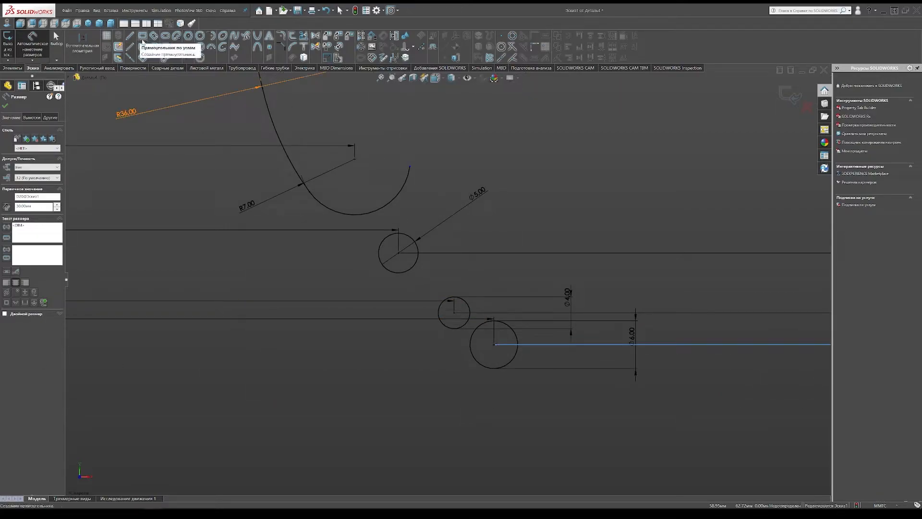
left_click(199, 36)
left_click(357, 243)
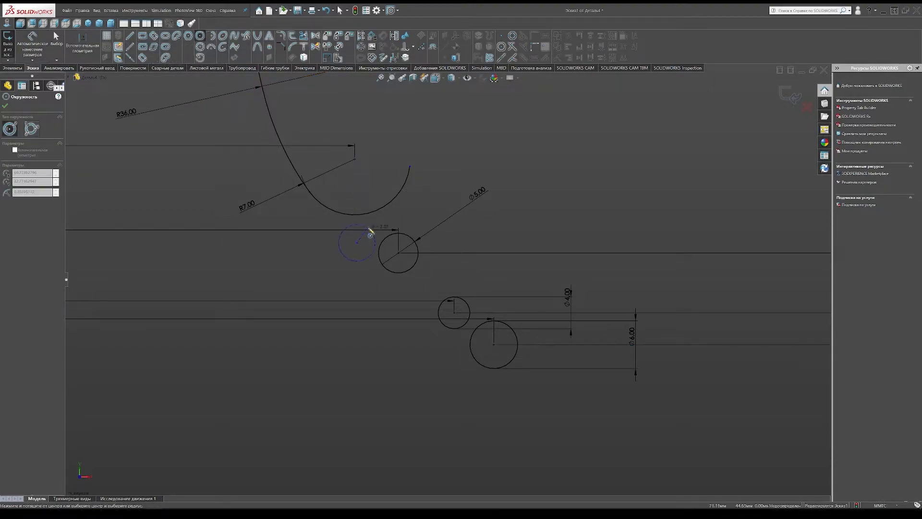
right_click(396, 223)
left_click(398, 224)
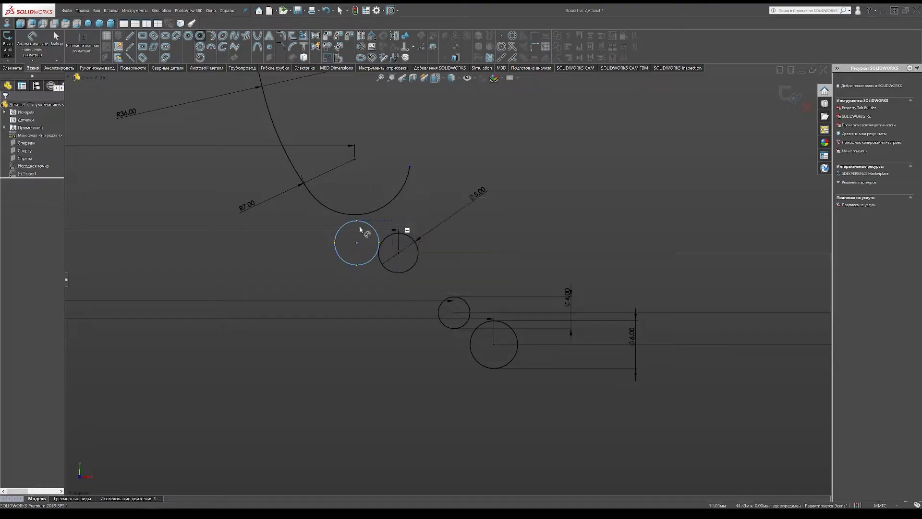
Make the new circle tangent to the 7 mm arc and to the 5 mm circle
left_click(360, 221)
left_click(317, 195, "ctrl")
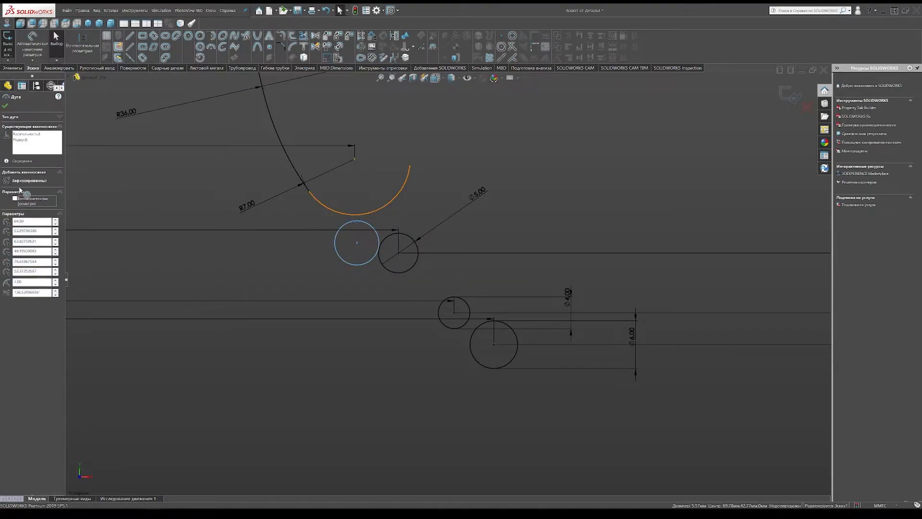
left_click(23, 208)
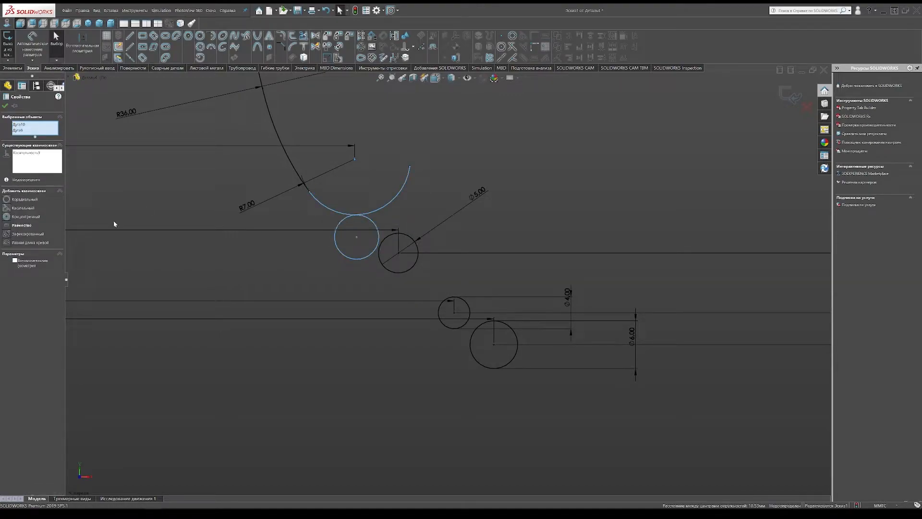
left_click(410, 215)
left_click(383, 240)
left_click(379, 238, "ctrl")
left_click(19, 208)
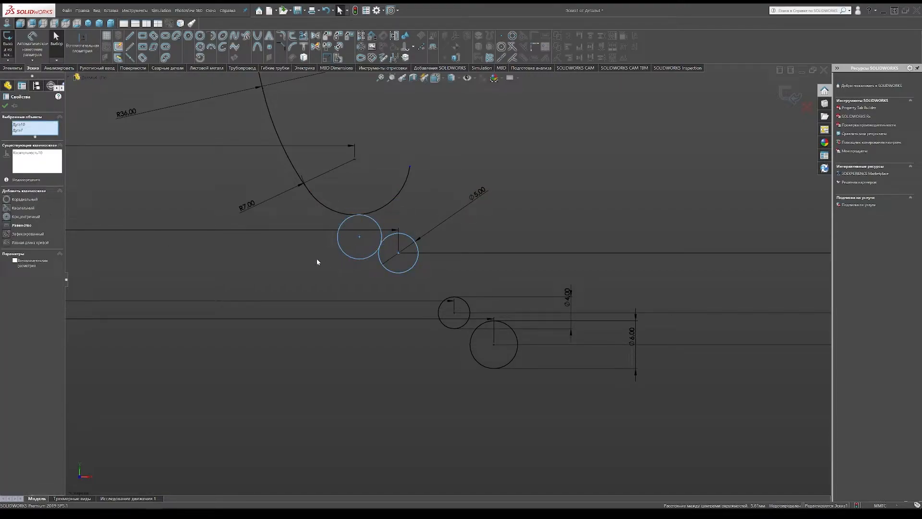
left_click(347, 239)
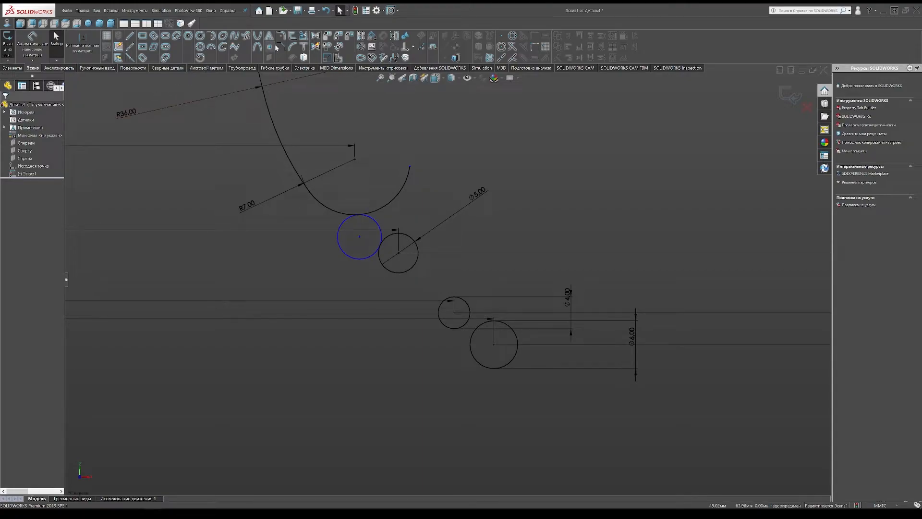
Trim the tangent circle to a connecting arc and cut off the free end of the 7 mm arc beyond the tangent point
left_click(303, 36)
left_click(340, 229)
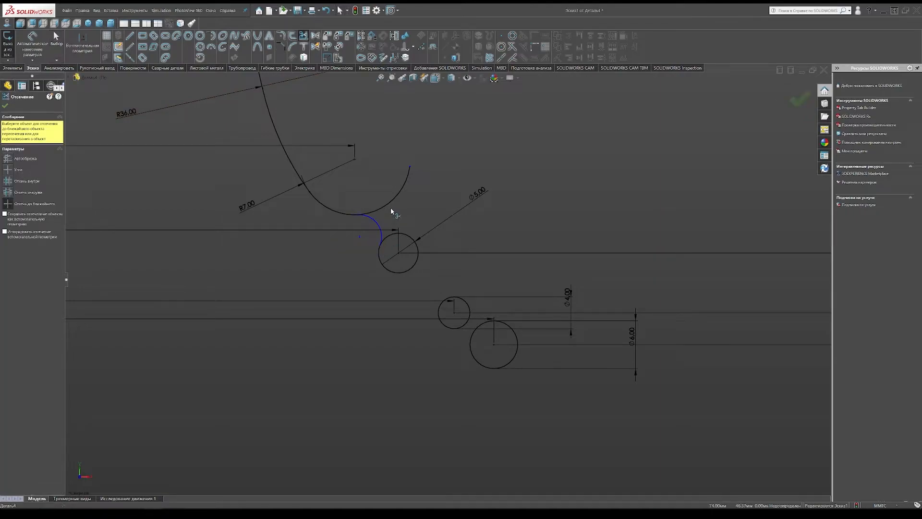
left_click(392, 202)
key("Escape")
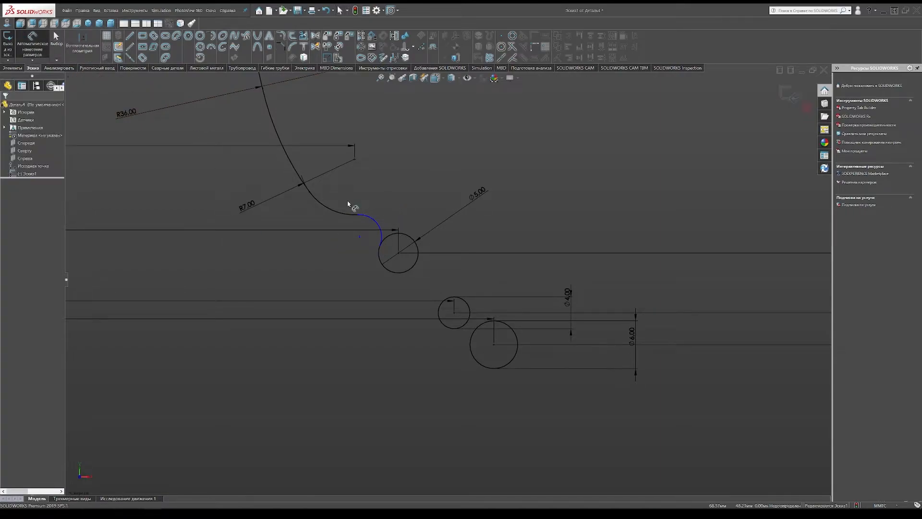
Dimension the radius of the arc connecting the 7 mm arc and the 5 mm circle as 5 mm
left_click(387, 205)
left_click(391, 205)
type("5")
key("Return")
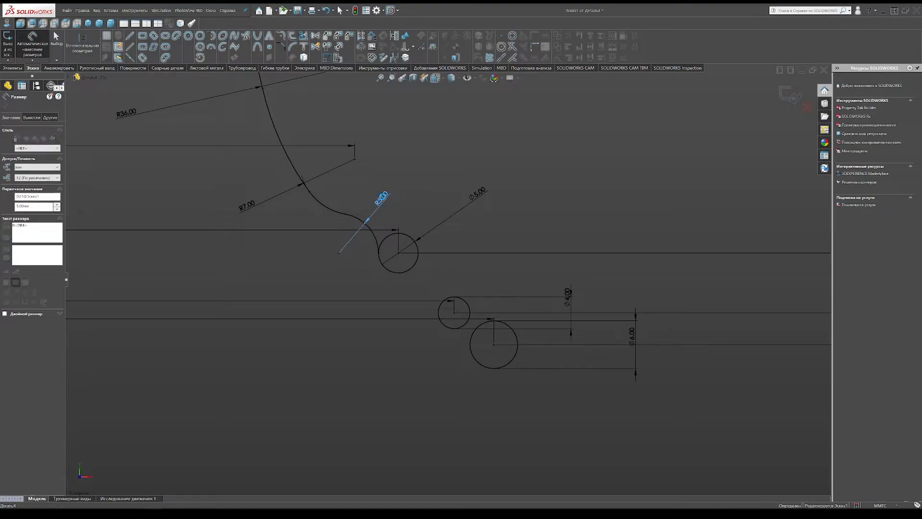
Change the connecting arc's radius to 8 mm
double_click(380, 199)
type("8")
key("Return")
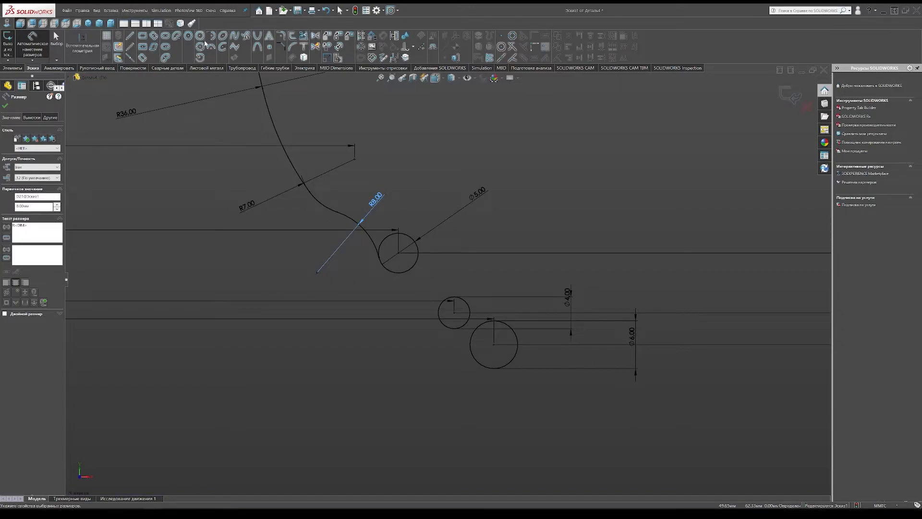
Sketch a circle with a radius of about 3.6 mm below the 5 mm circle, beside the 4 mm circle
left_click(201, 37)
left_click(406, 312)
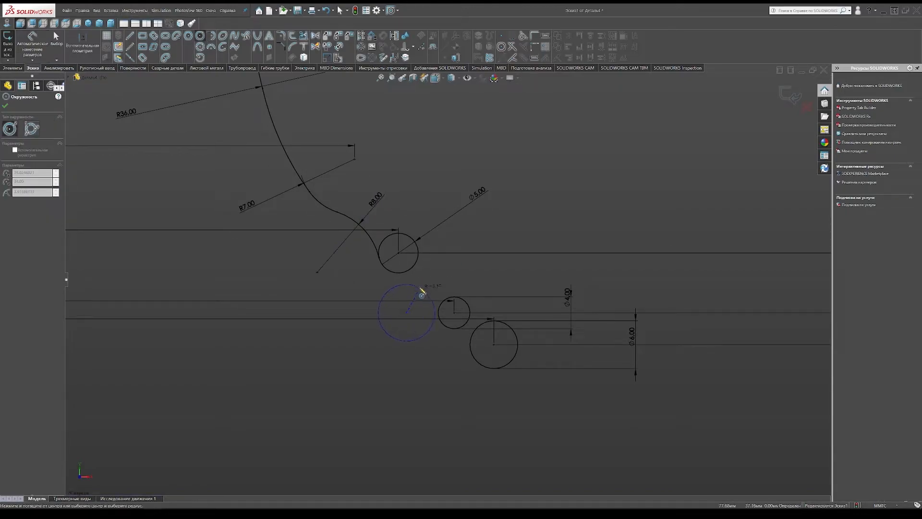
left_click(419, 287)
right_click(438, 281)
left_click(450, 286)
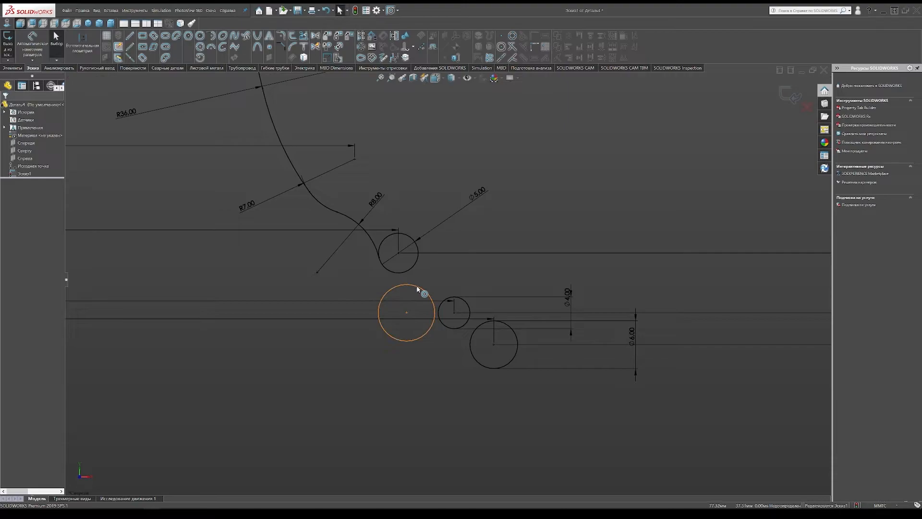
Make the newly sketched circle tangent to the 5 mm circle and to the 4 mm circle
left_click(417, 287)
left_click(406, 272, "ctrl")
left_click(19, 209)
left_click(457, 303)
left_click(447, 300)
left_click(430, 289, "ctrl")
left_click(19, 208)
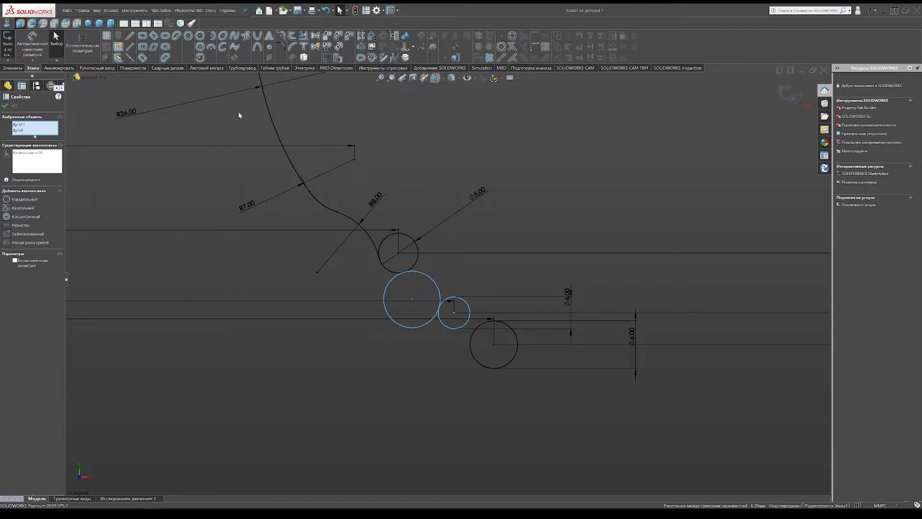
Trim the new circle to the arc linking the 5 mm and 4 mm circles, and cut away the 5 mm circle's upper part
left_click(303, 36)
left_click_drag(380, 274, 387, 286)
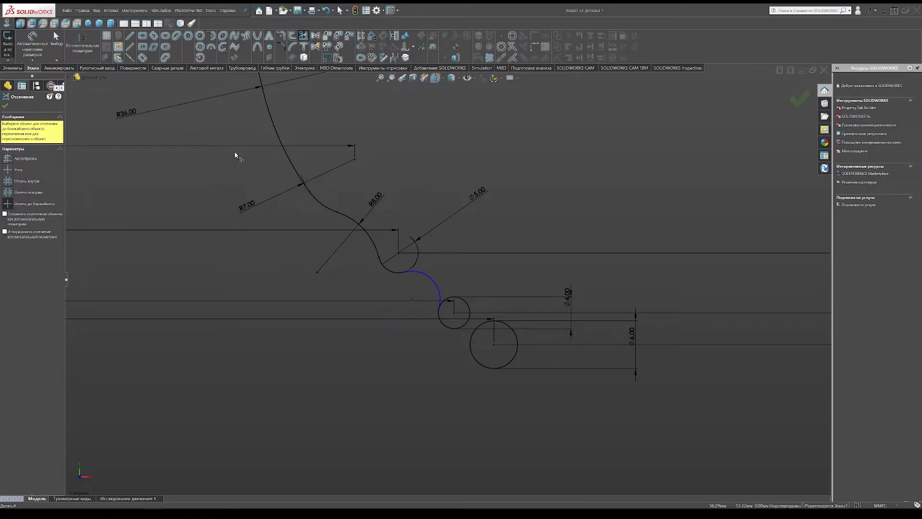
Dimension the arc linking the 5 mm and 4 mm circles with a radius of 5 mm
left_click(32, 43)
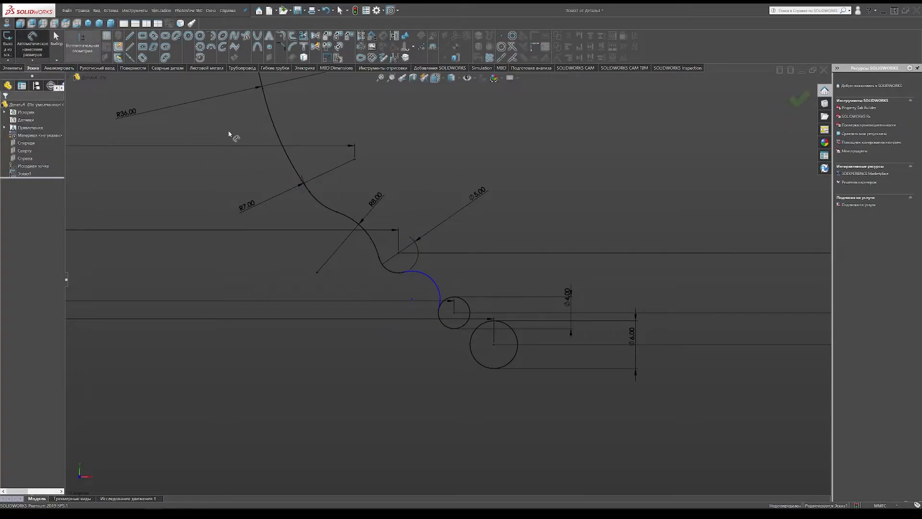
left_click(428, 278)
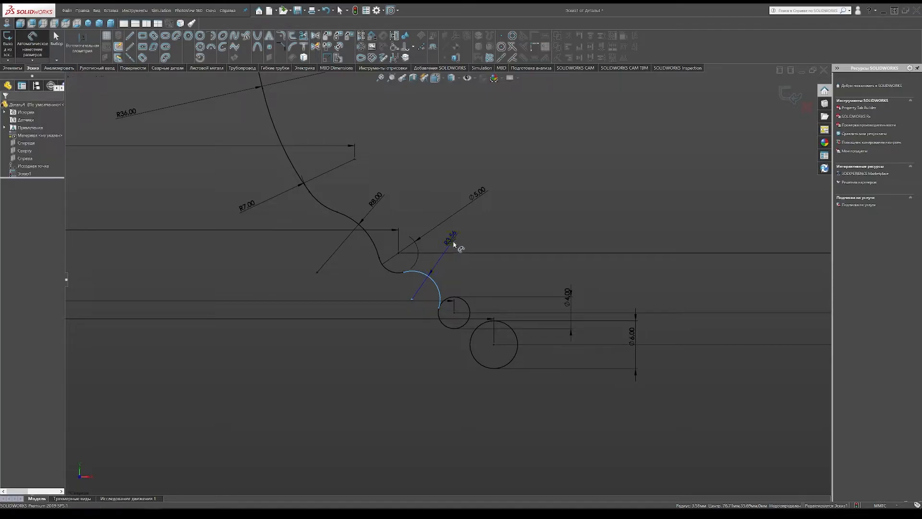
left_click(454, 244)
type("5")
key("Return")
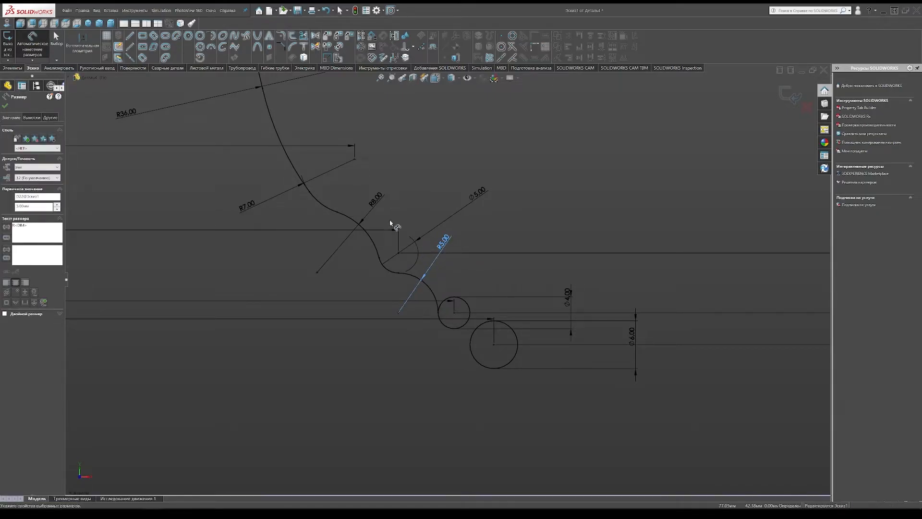
Sketch a circle with a radius of about 1.8 mm below the 4 mm circle, beside the 6 mm circle
left_click(200, 36)
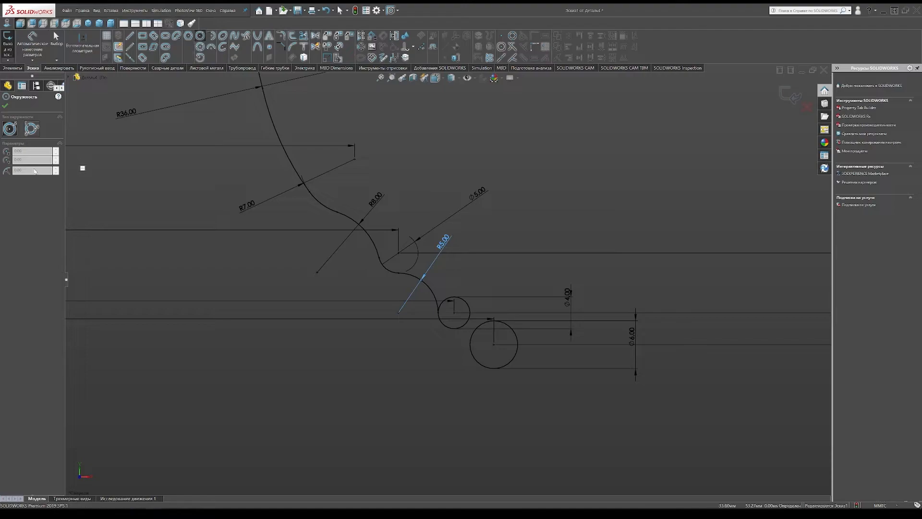
left_click(454, 348)
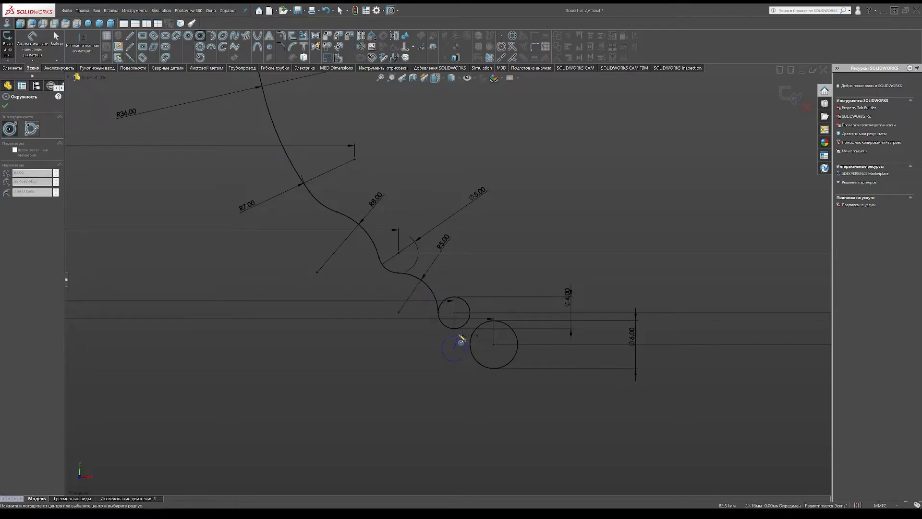
left_click(460, 336)
right_click(421, 347)
left_click(438, 353)
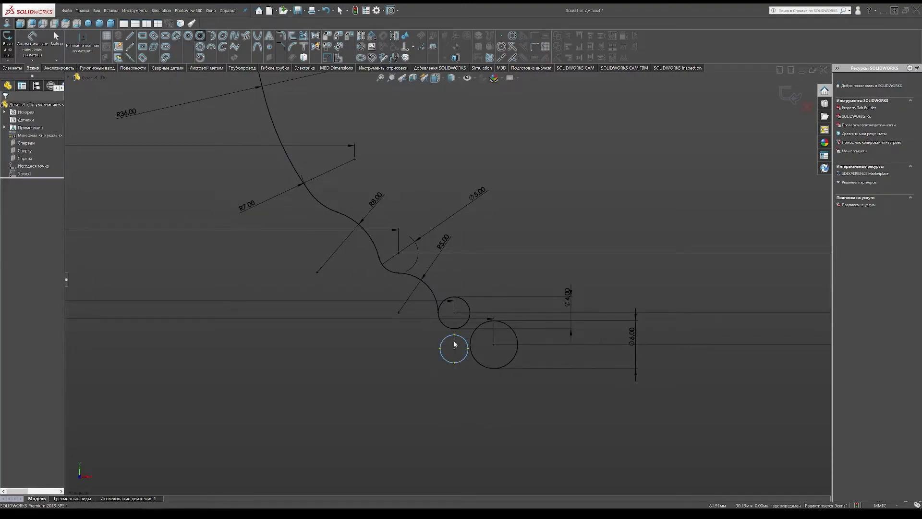
Make the newly sketched circle tangent to the 4 mm circle and to the 6 mm circle
left_click(453, 335)
left_click(440, 319, "ctrl")
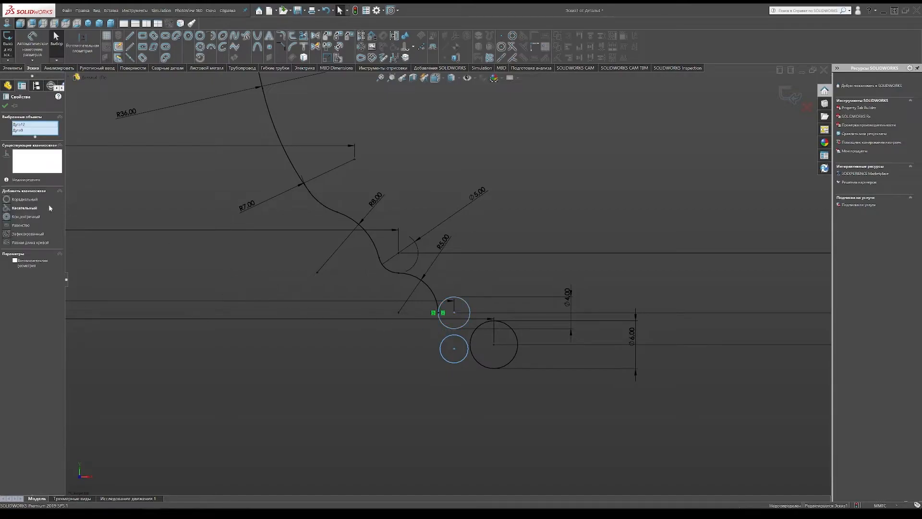
left_click(19, 208)
key("Escape")
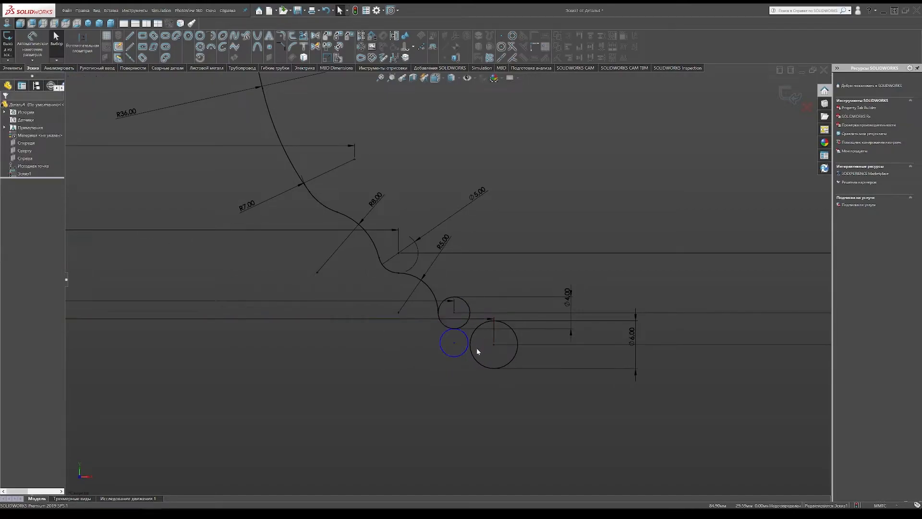
left_click_drag(459, 345, 411, 355)
left_click(20, 208)
Trim the new circle and the 4 mm circle to the arcs that continue the profile down to the 6 mm circle
left_click(304, 35)
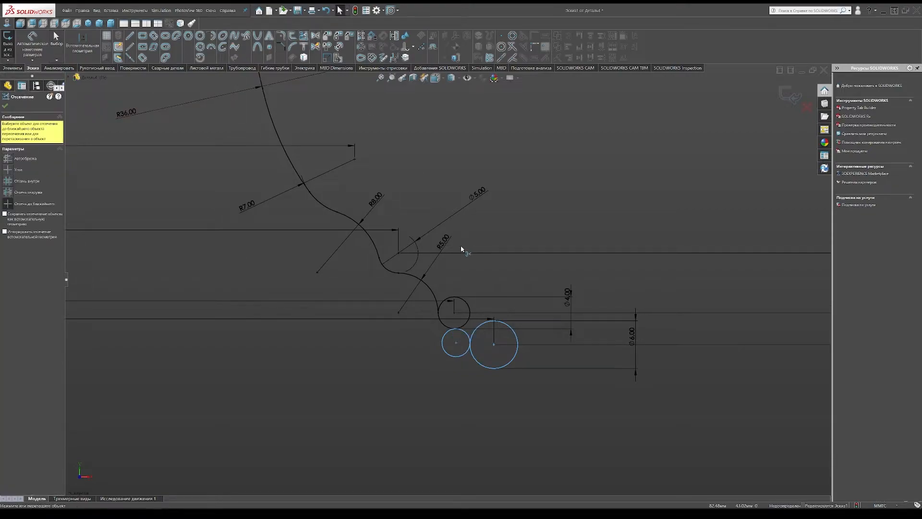
left_click(462, 301)
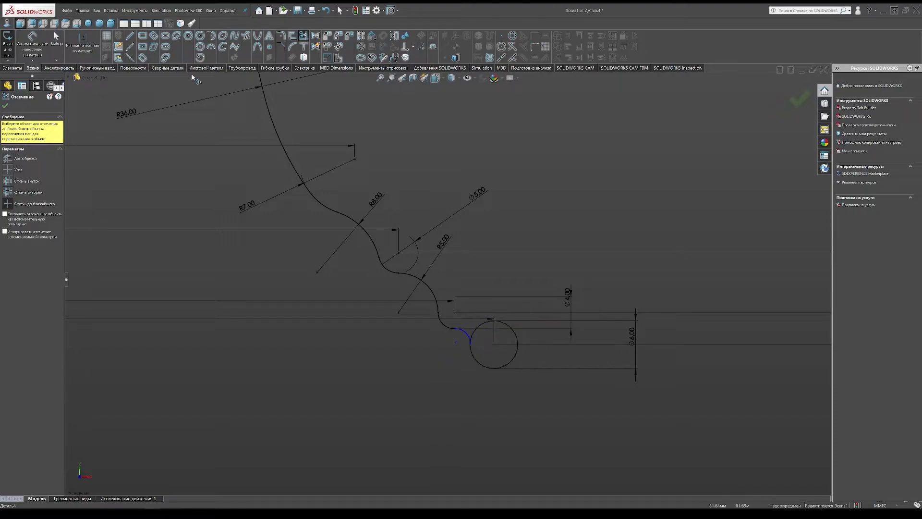
key("Escape")
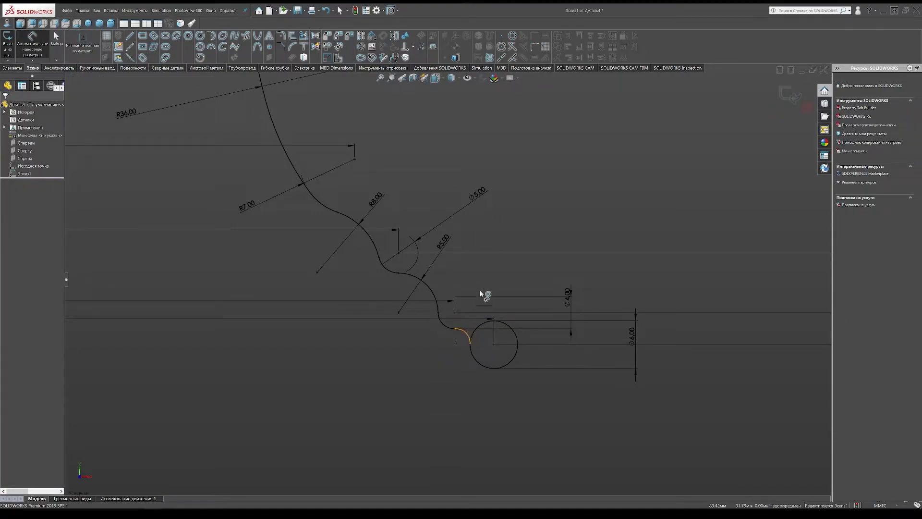
Dimension the arc linking the 4 mm and 6 mm circles with a radius of 2 mm
left_click(485, 294)
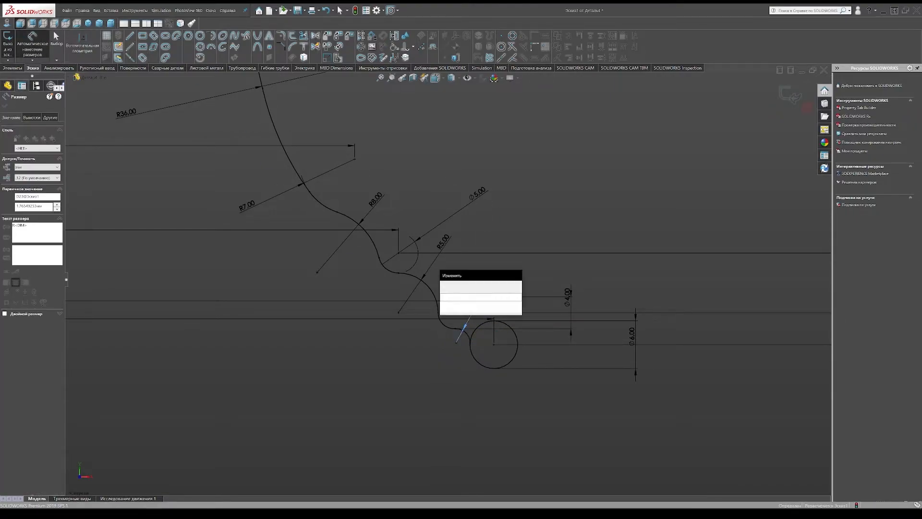
type("2")
key("Return")
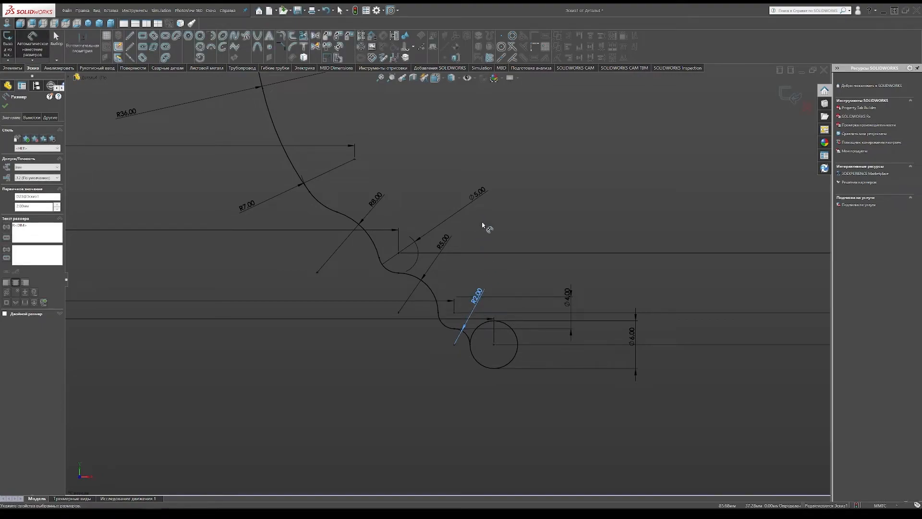
right_click(483, 225)
left_click(491, 238)
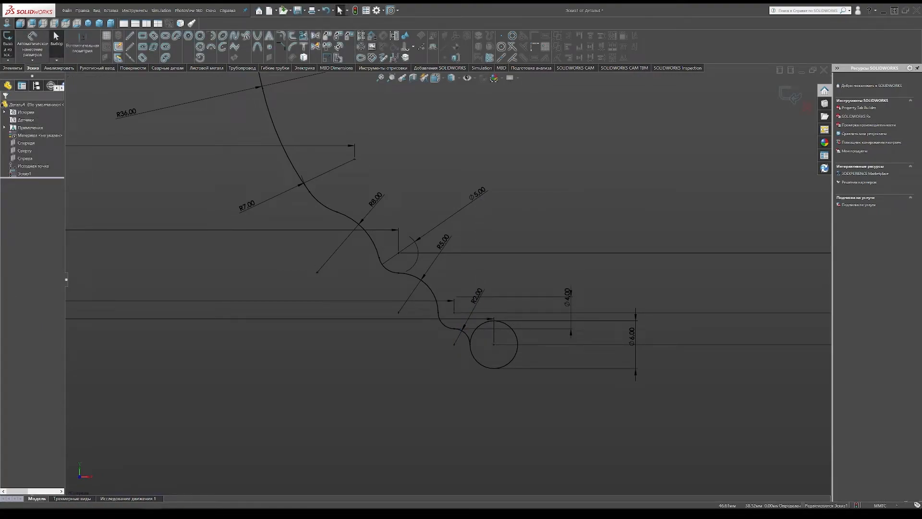
Sketch a three-point arc with a radius of about 22.6 mm from beneath the 6 mm circle down to the horizontal centerline
left_click(211, 47)
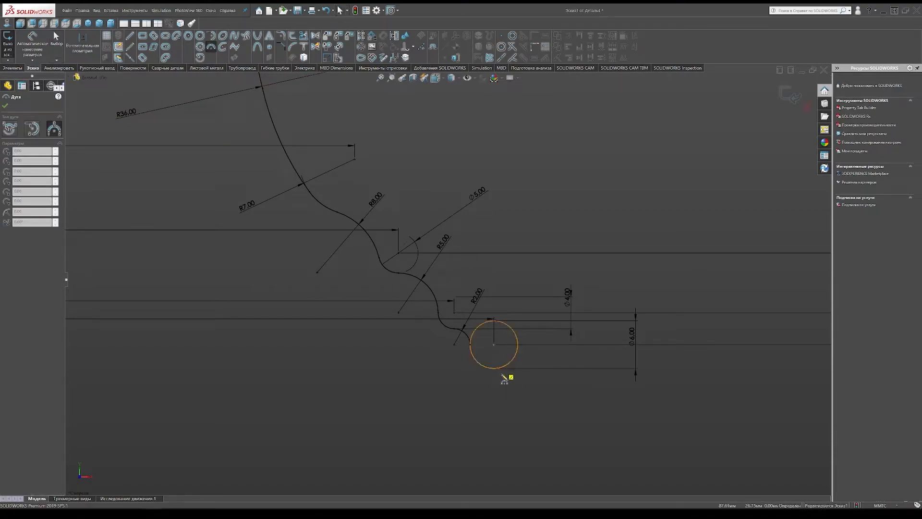
scroll(539, 407, "up", 3)
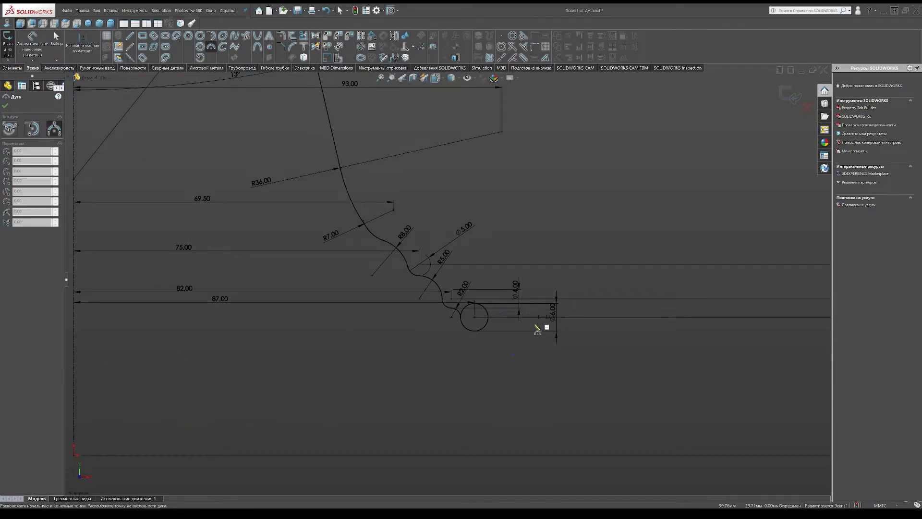
scroll(525, 360, "up", 3)
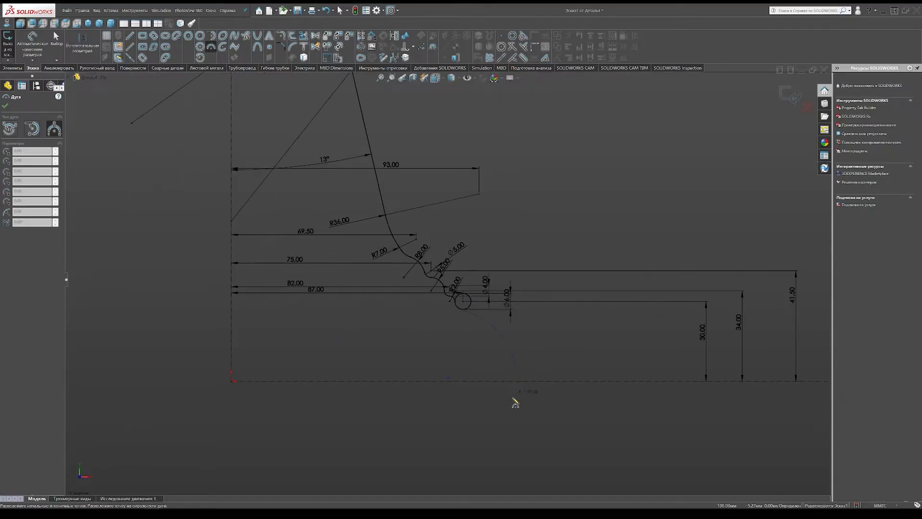
left_click(494, 381)
left_click(498, 365)
key("Escape")
Dimension the large lower arc with a radius of 40 mm
left_click(477, 323)
left_click(524, 331)
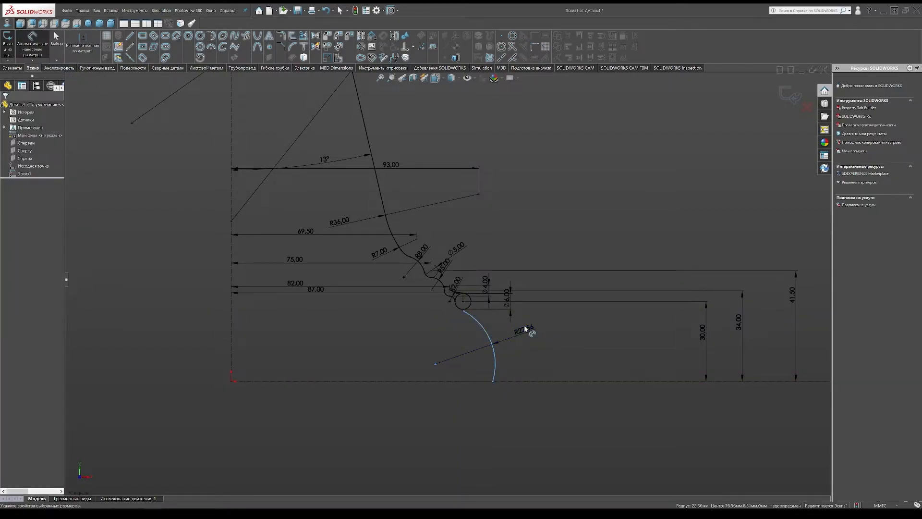
left_click(525, 327)
type("40")
key("Return")
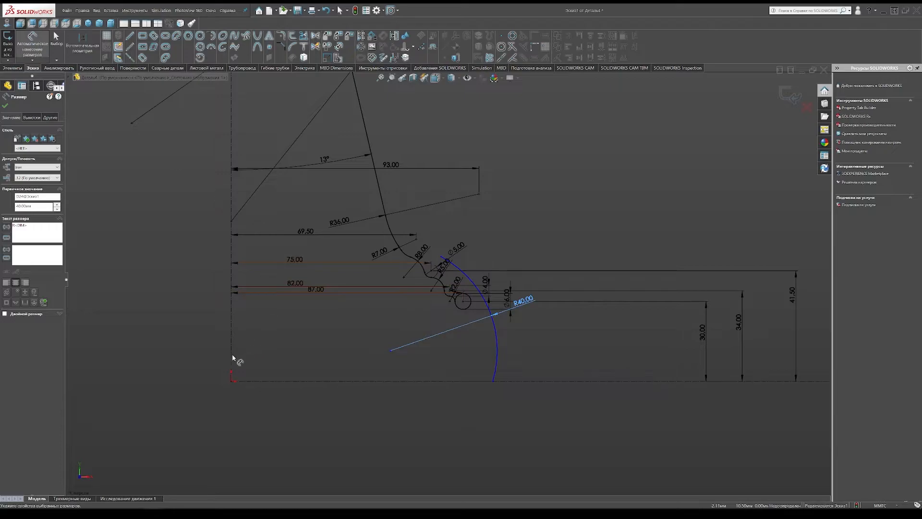
Dimension the horizontal distance from the vertical centerline to the large arc's lower endpoint as 100 mm
left_click(494, 383)
left_click(493, 383)
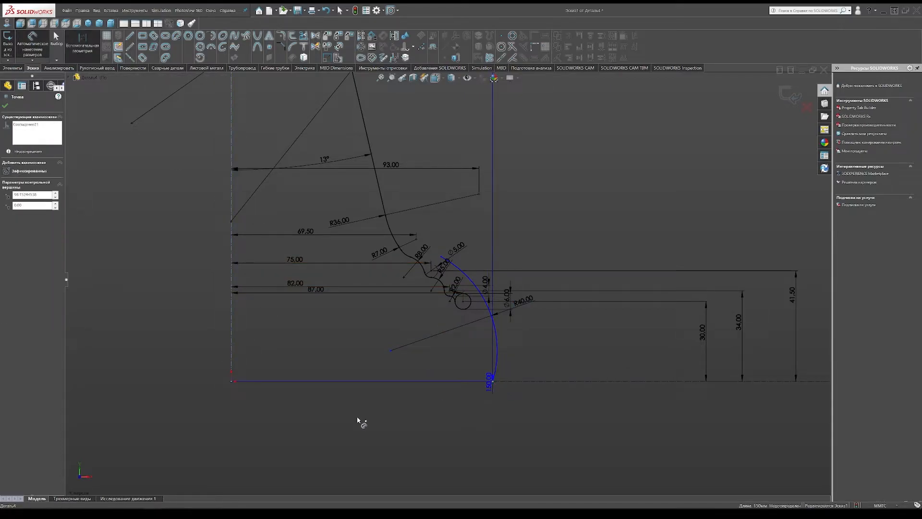
left_click(354, 419)
type("100")
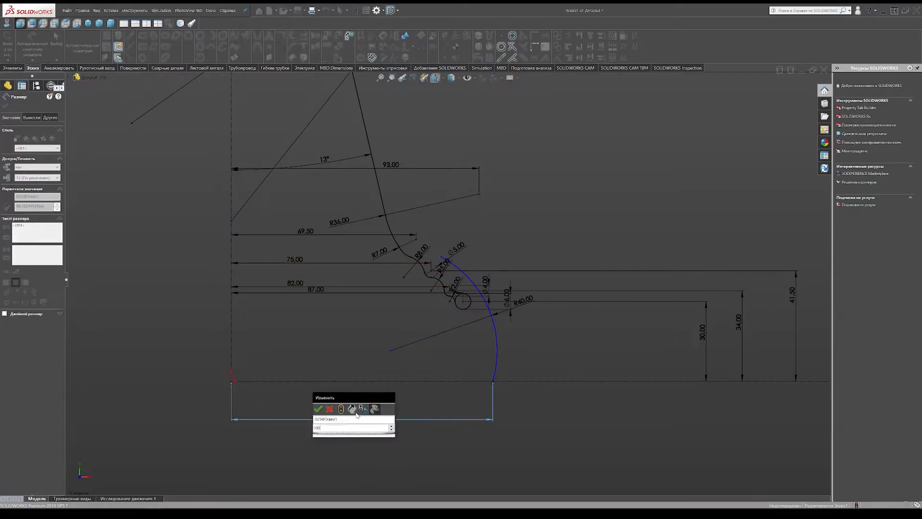
key("Return")
right_click(468, 225)
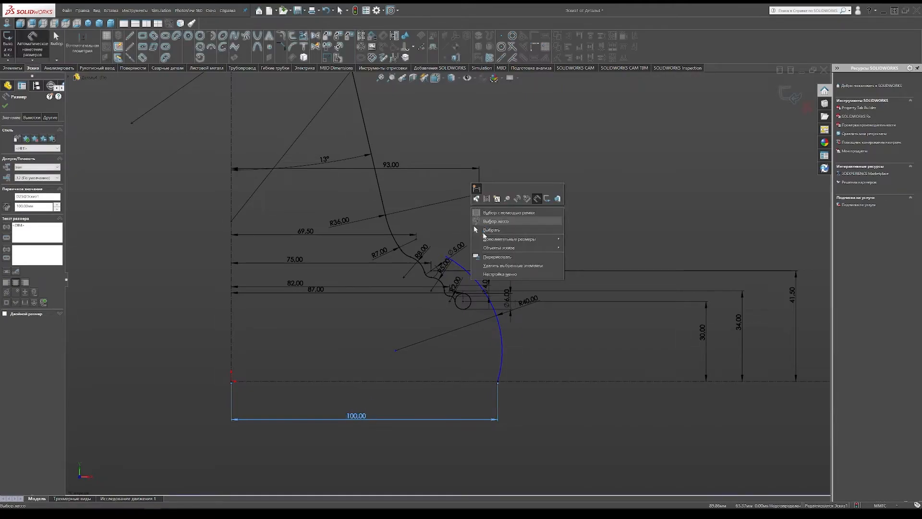
left_click(484, 230)
Move the large arc's upper end below the 6 mm circle and make the arc tangent to that circle
scroll(470, 313, "down", 3)
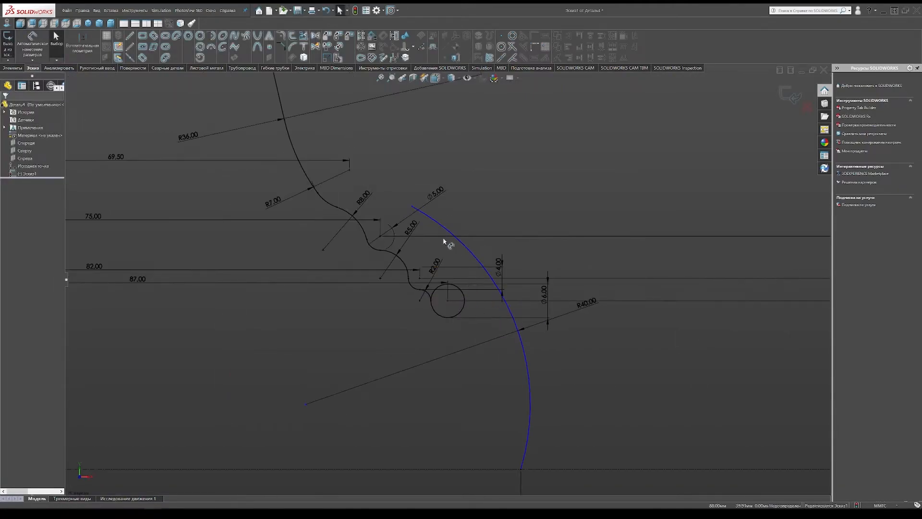
left_click_drag(413, 208, 349, 282)
left_click(443, 324)
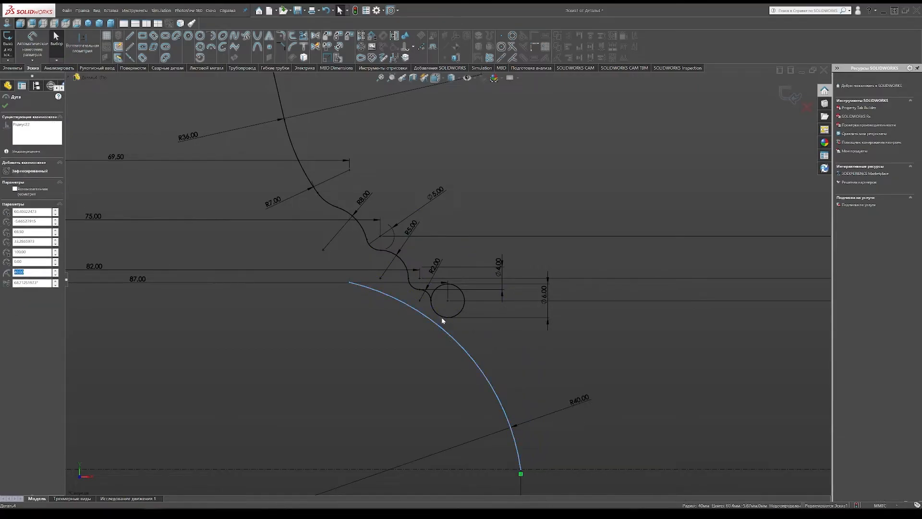
left_click(425, 319, "ctrl")
left_click(10, 207)
left_click(493, 205)
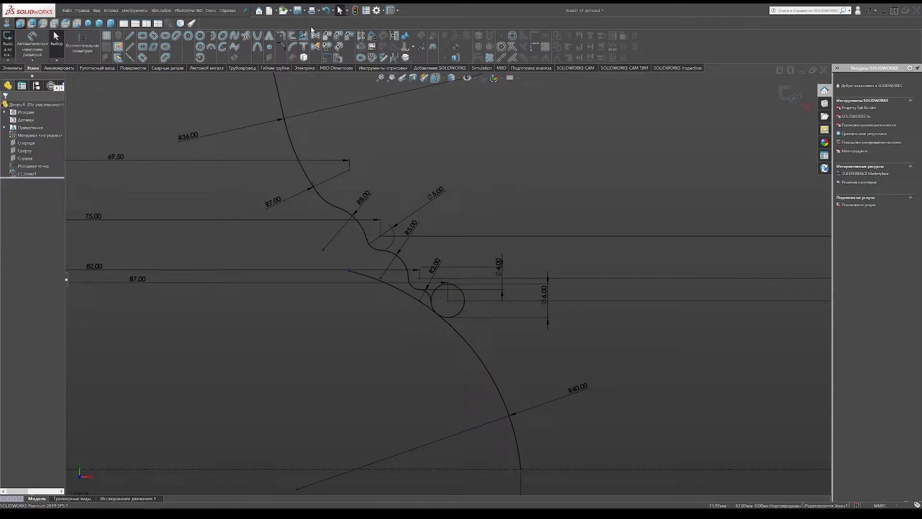
Trim the large arc's excess beyond the tangent point and cut the 6 mm circle down to its short connecting arc
left_click(303, 36)
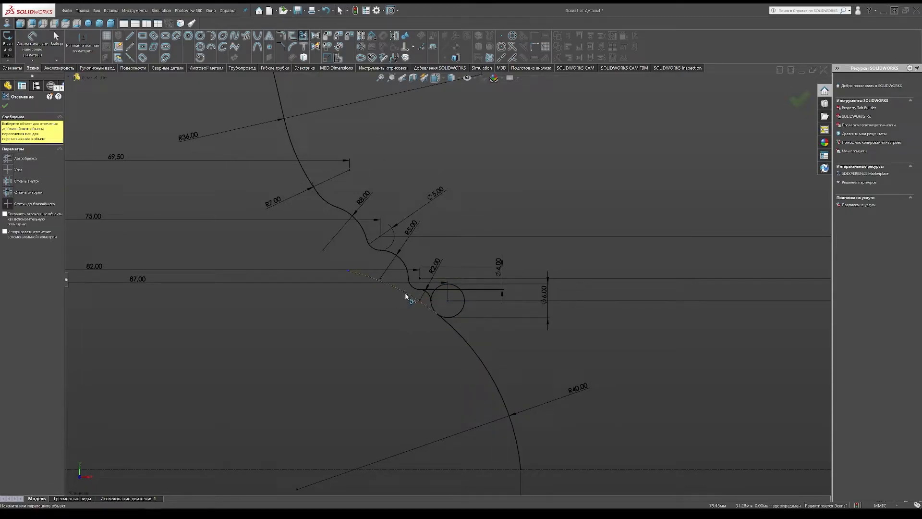
left_click(425, 306)
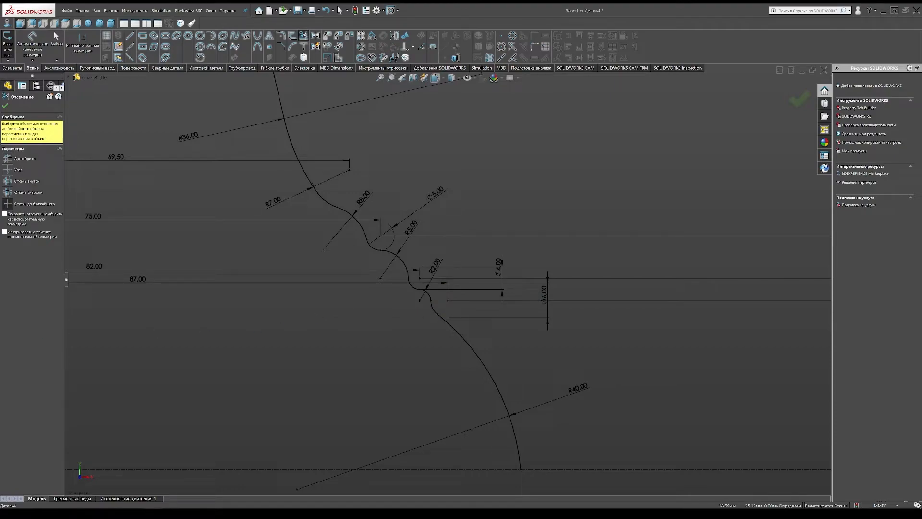
right_click(320, 307)
left_click(336, 321)
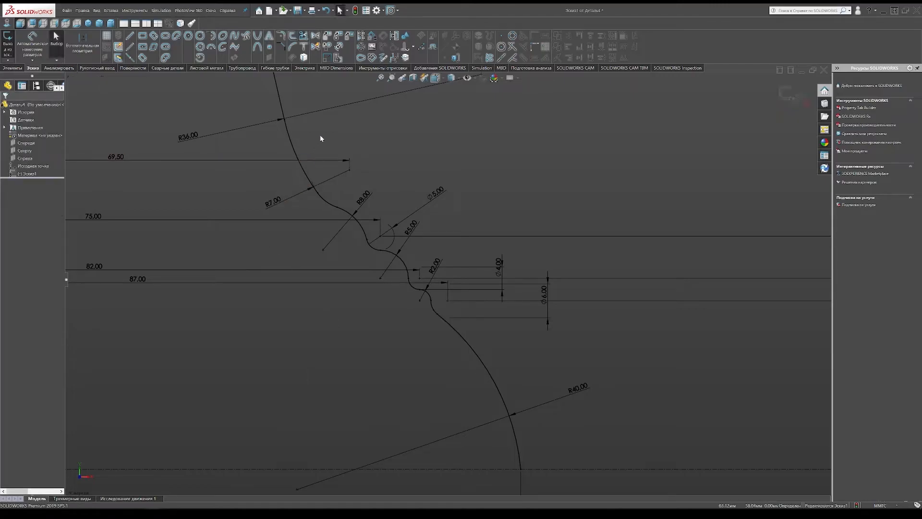
Offset the whole profile chain inward by 5 mm
scroll(304, 178, "up", 3)
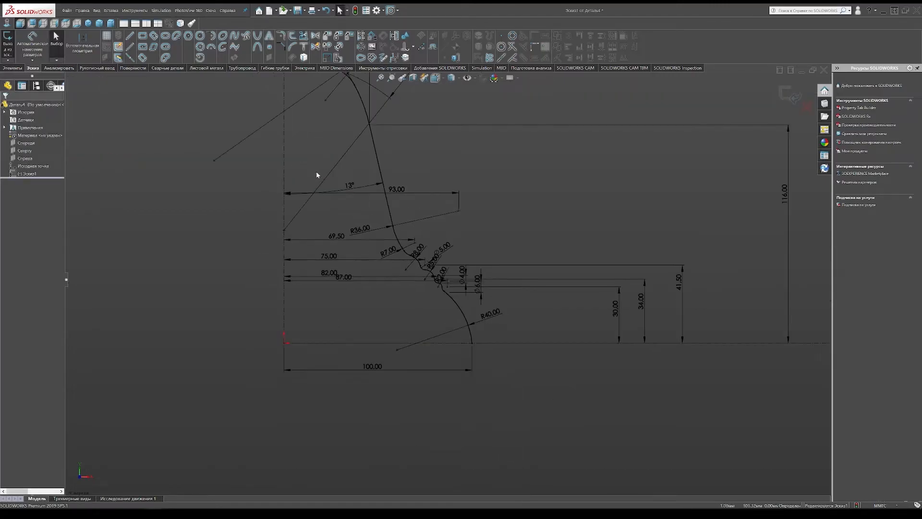
scroll(357, 113, "down", 1)
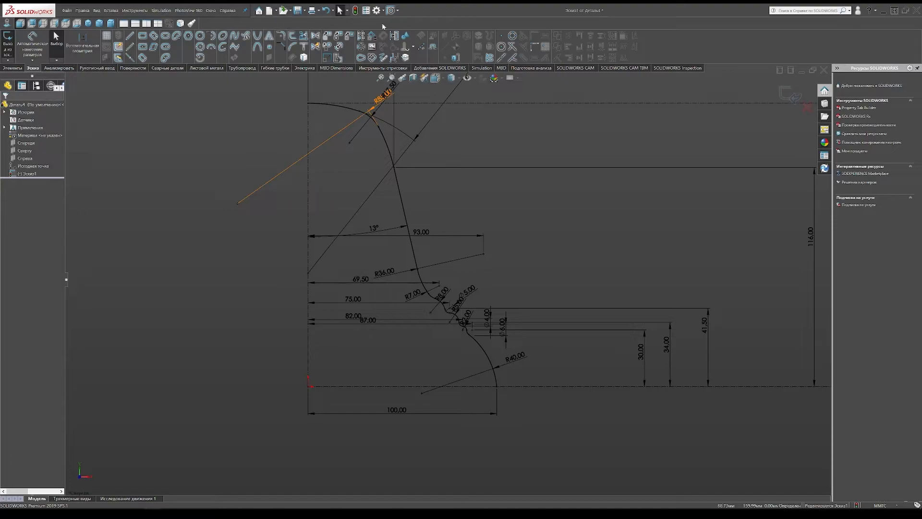
left_click(291, 39)
left_click(334, 105)
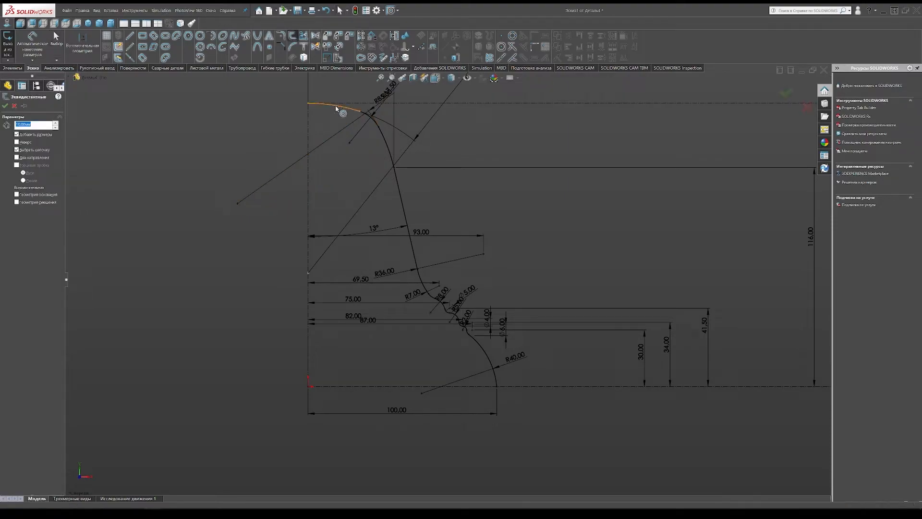
type("5")
key("Return")
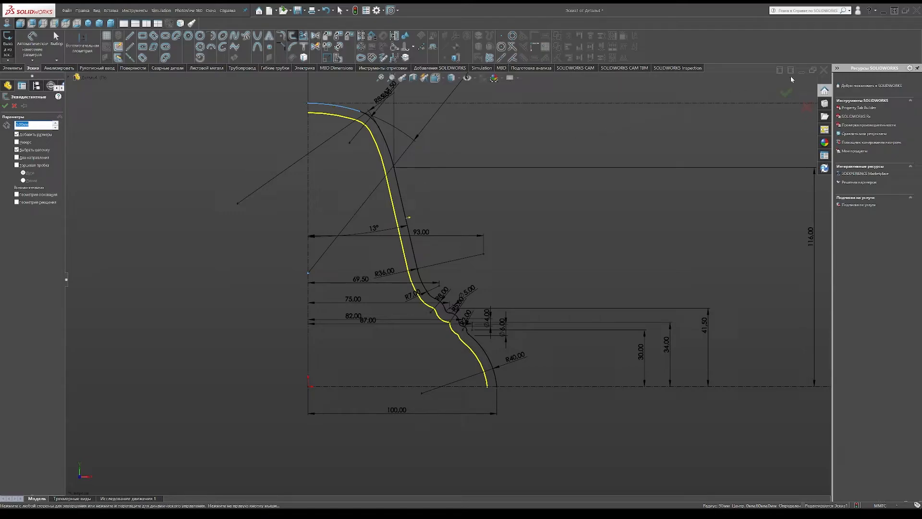
left_click(785, 92)
Delete the two short arcs of the inner offset contour just above its large lower arc
scroll(447, 317, "down", 5)
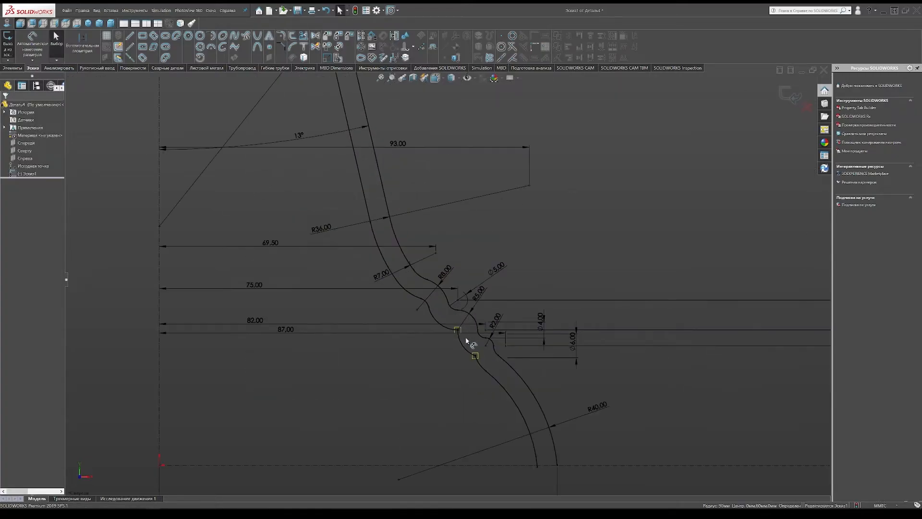
left_click(488, 369)
key("Delete")
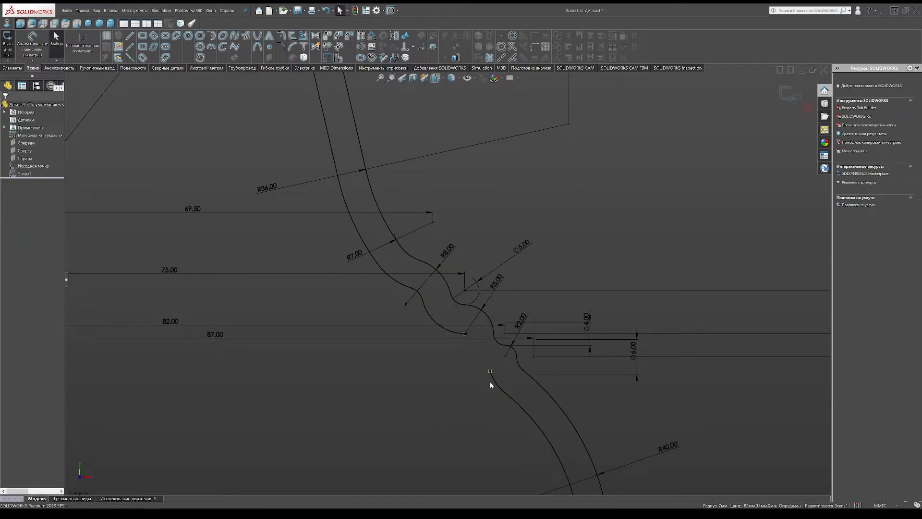
left_click(496, 383)
key("Delete")
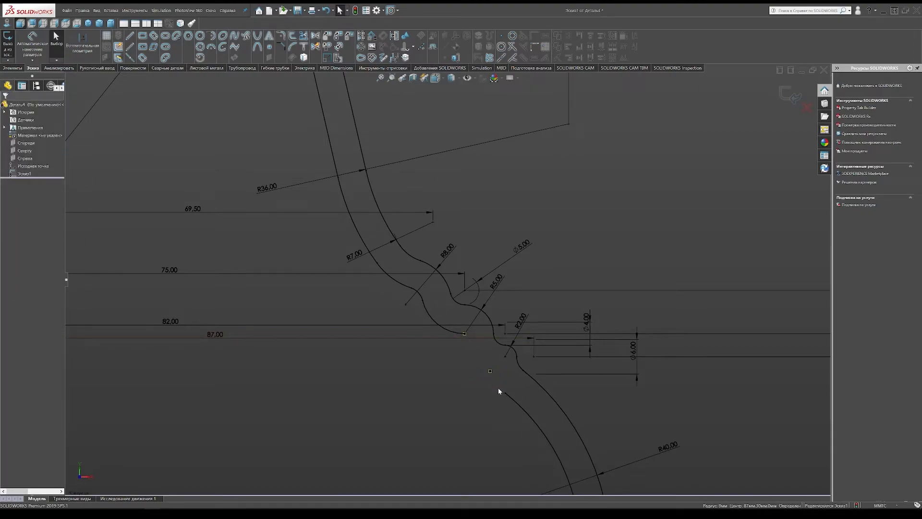
Delete the remaining short wavy arcs and leftover points of the inner contour between the R7 offset arc and the large lower arc
left_click_drag(499, 381, 494, 381)
key("Delete")
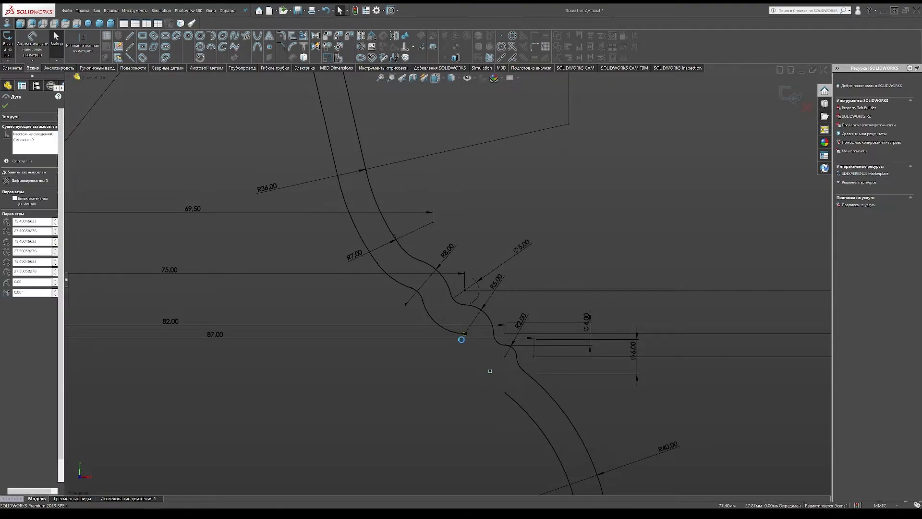
left_click(459, 336)
key("Delete")
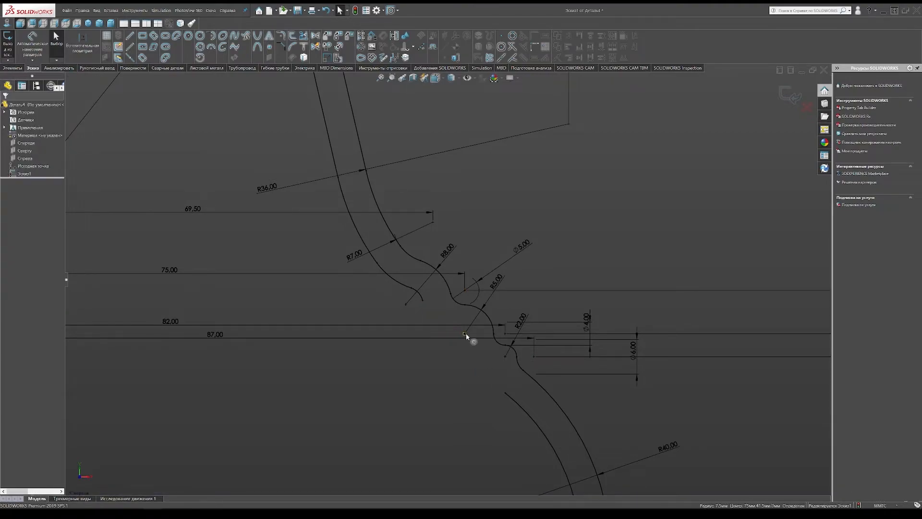
left_click(465, 334)
key("Delete")
left_click(418, 291)
key("Delete")
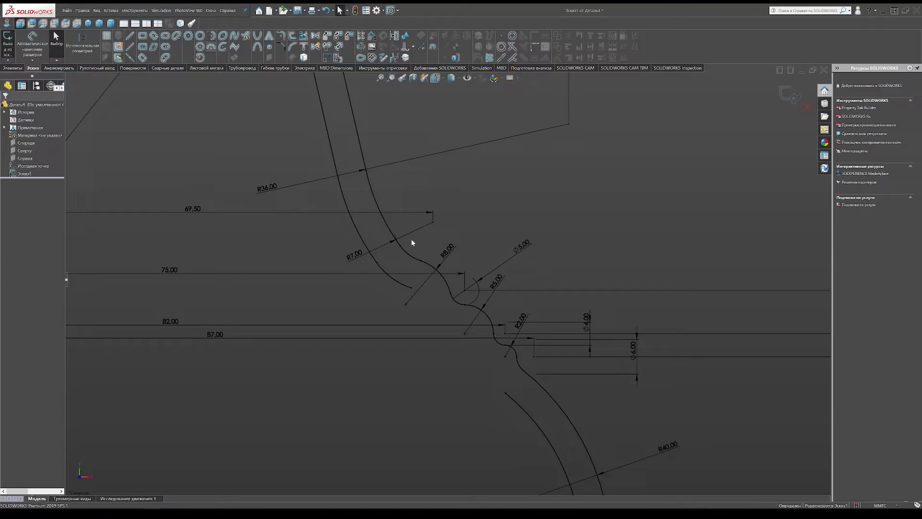
Draw a three-point arc bulging inward across the gap in the inner contour, exit the sketch and reopen it for editing
left_click(411, 288)
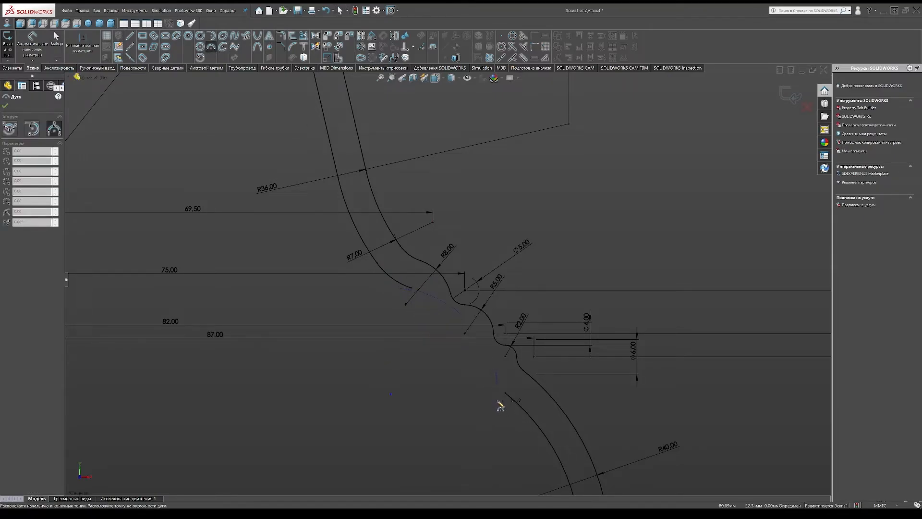
left_click(428, 367)
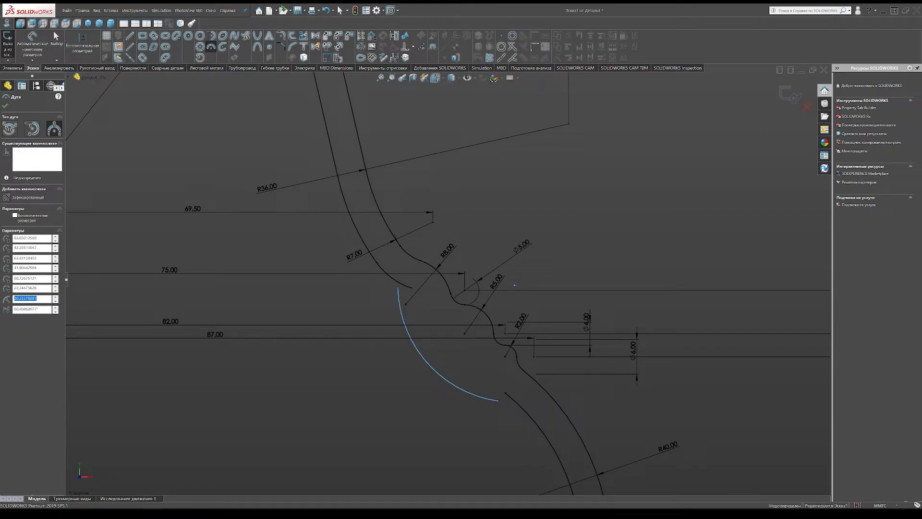
left_click(8, 44)
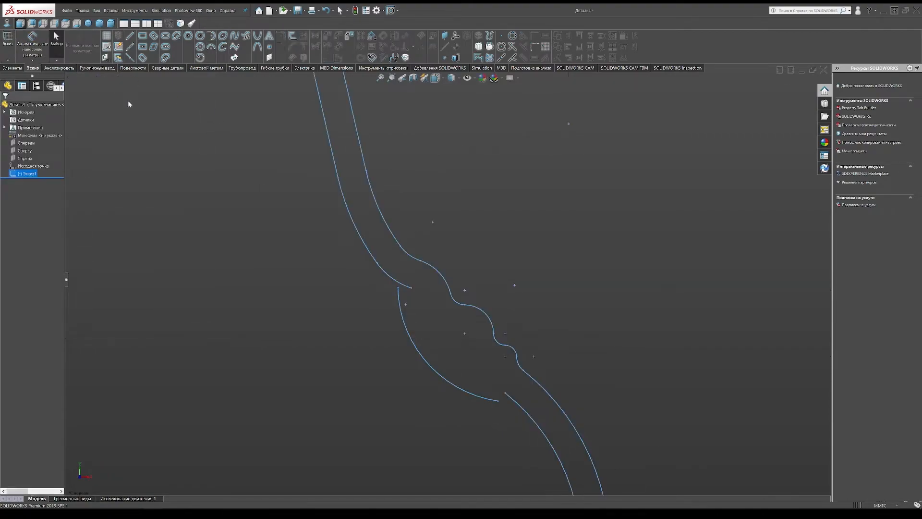
right_click(24, 173)
left_click(27, 156)
Dimension the new bridging arc with a radius of 62 mm
left_click(32, 39)
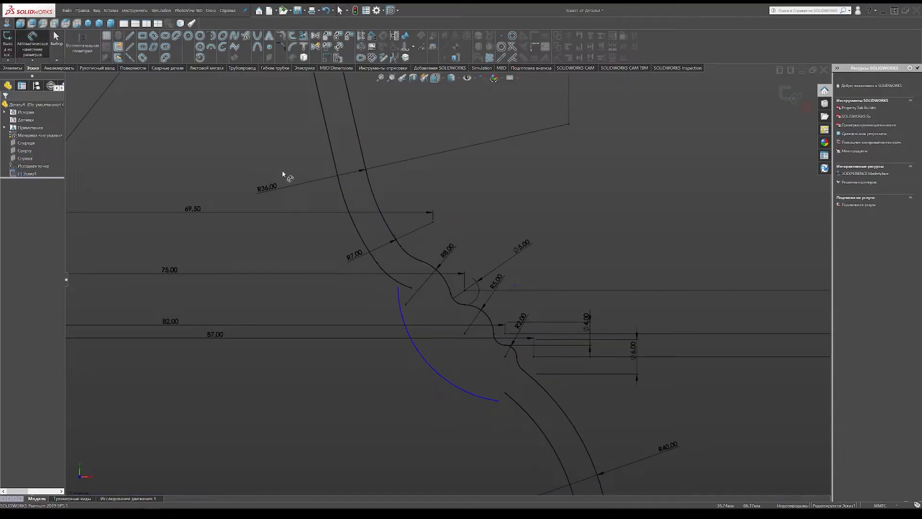
left_click(416, 350)
left_click(391, 375)
type("62")
key("Return")
right_click(315, 308)
left_click(335, 328)
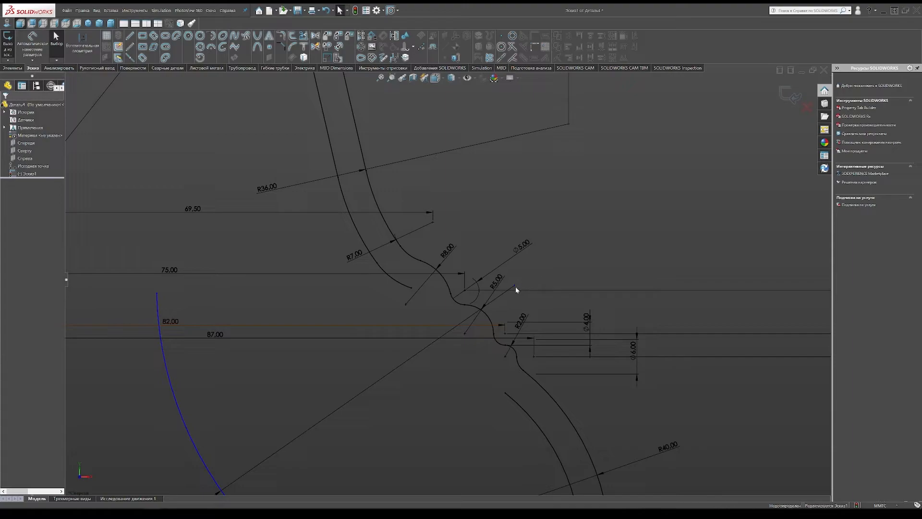
Move the 62 mm arc back to the gap in the inner contour and make it tangent to the short arc above the gap
left_click_drag(516, 288, 667, 118)
left_click(399, 281)
left_click(359, 302, "ctrl")
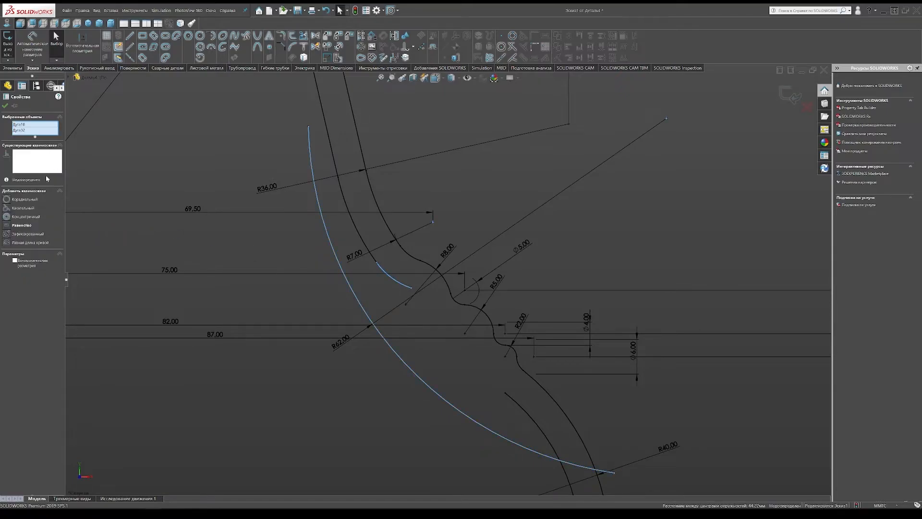
left_click(23, 208)
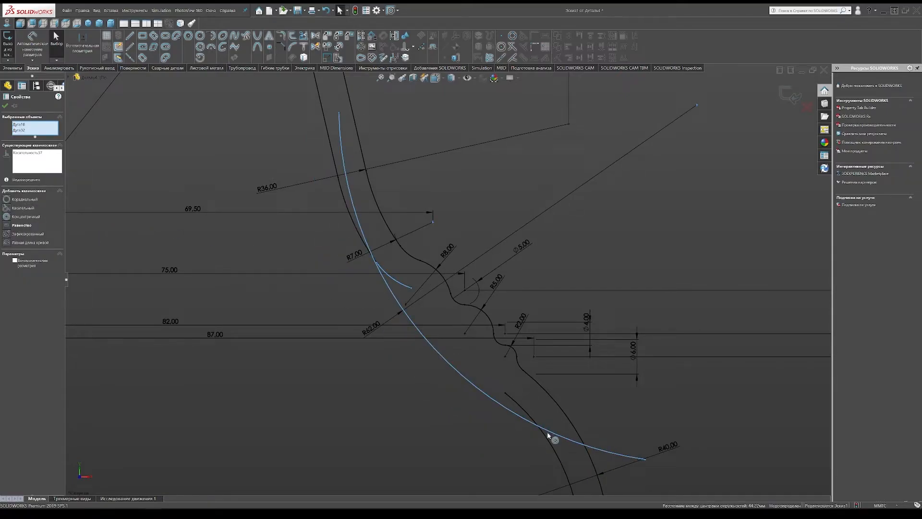
key("Escape")
Make the 62 mm arc tangent to the inner contour's large lower arc
left_click(529, 424)
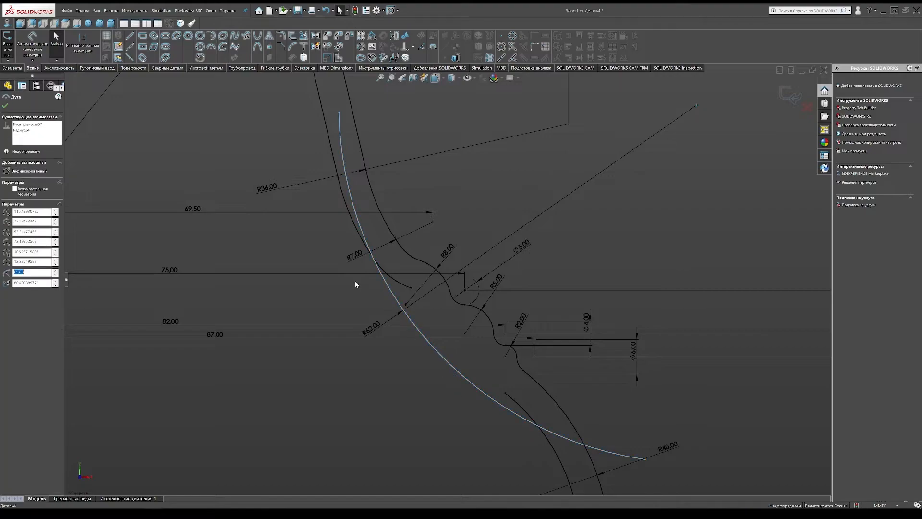
left_click(305, 238)
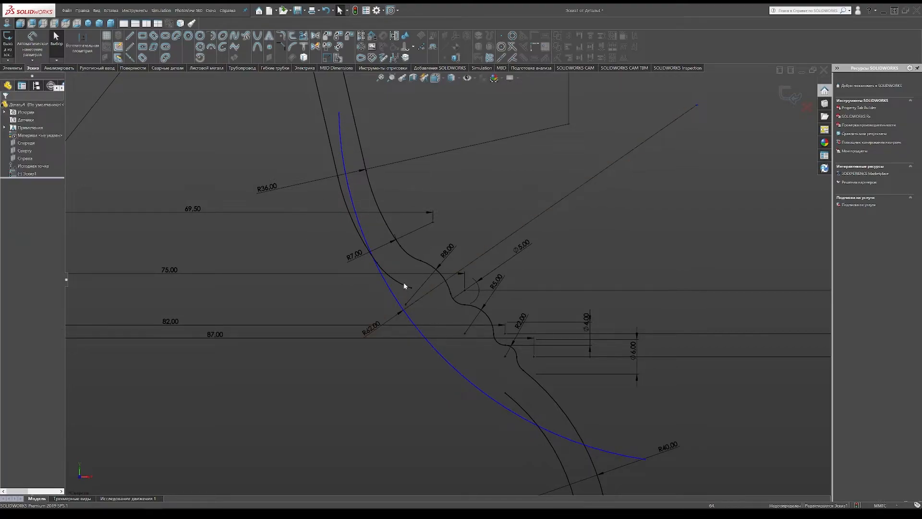
left_click(457, 368)
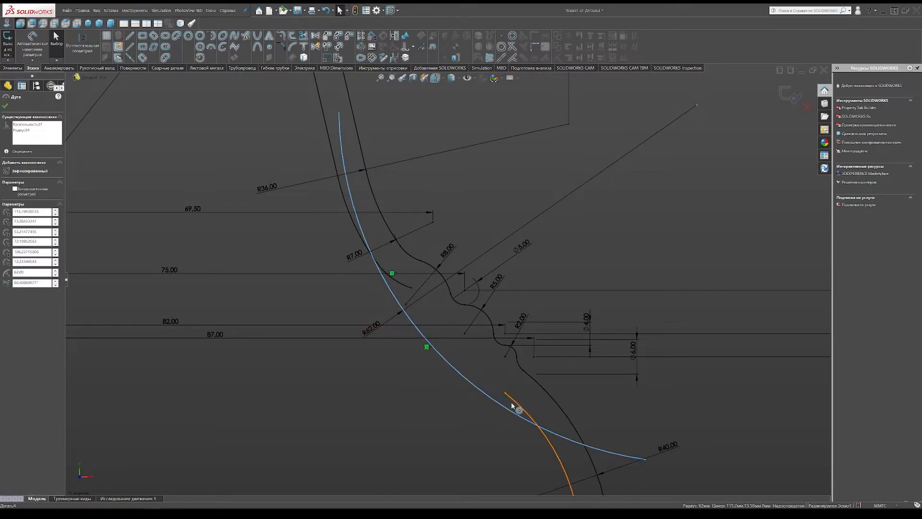
left_click(521, 409)
left_click(19, 208)
left_click(513, 308)
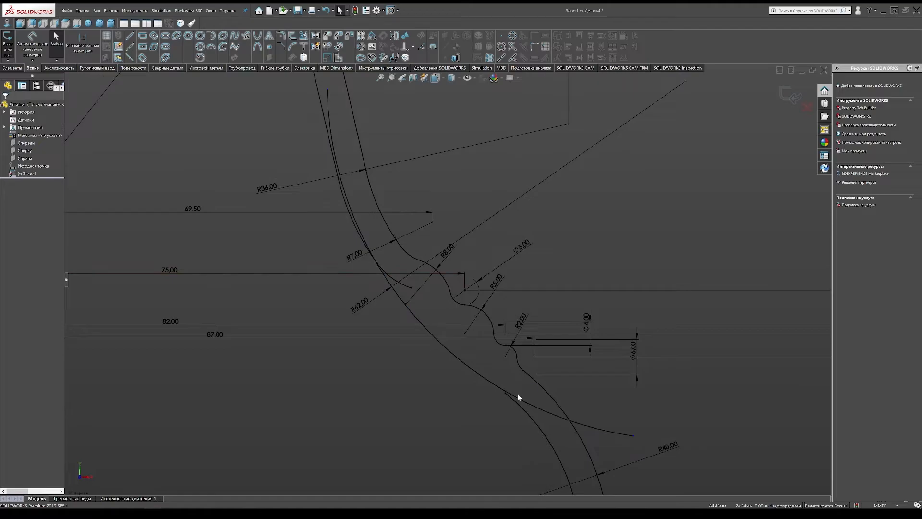
Trim the overlapping ends of the 62 mm arc and the large lower inner arc beyond their tangent point
left_click(303, 47)
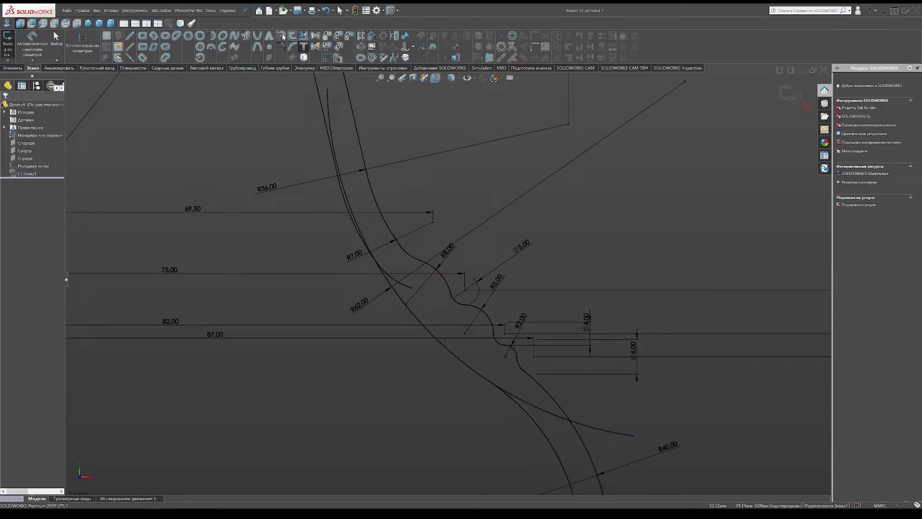
left_click(303, 47)
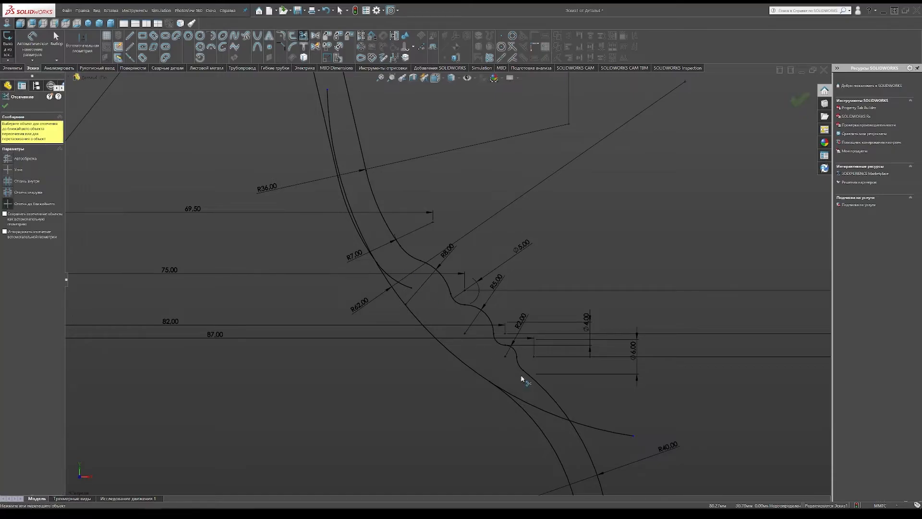
left_click(545, 411)
left_click(589, 426)
scroll(501, 386, "down", 3)
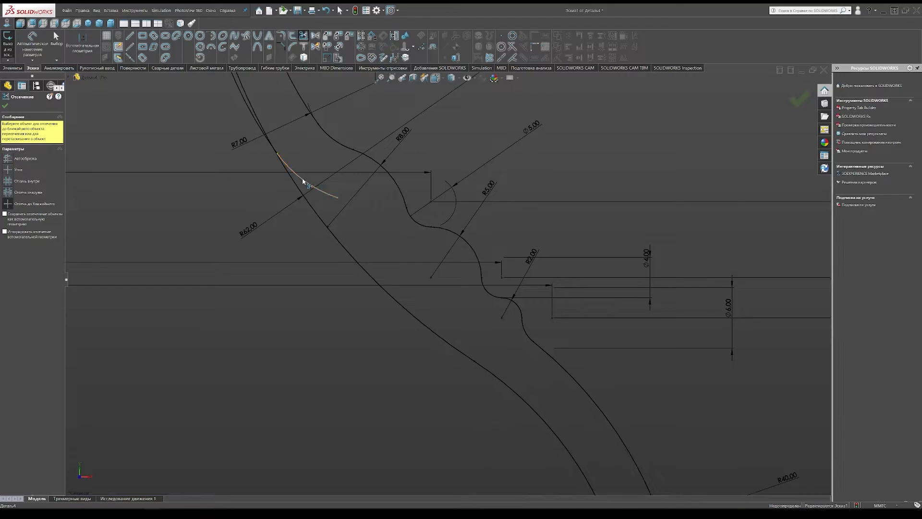
Trim away the inner contour's short arcs beside the upper part of the 62 mm arc, down to the straight inclined line
left_click(274, 138)
scroll(264, 119, "down", 1)
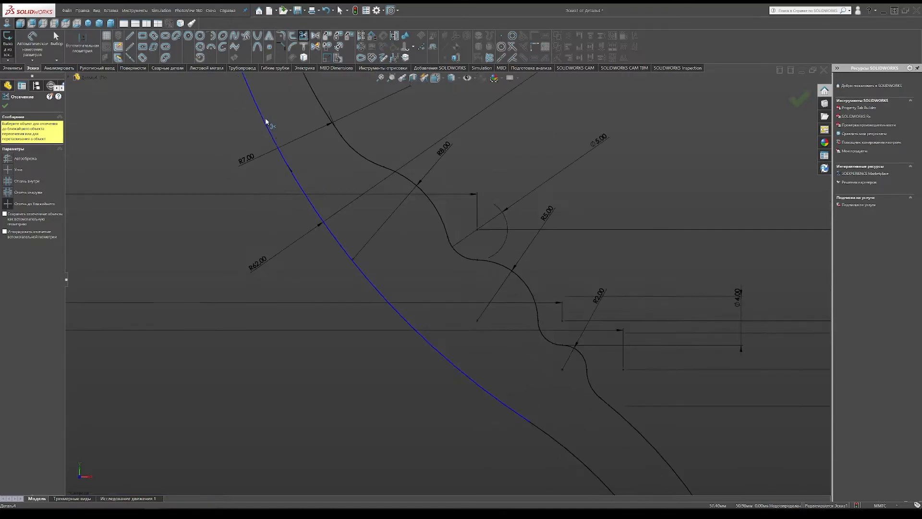
scroll(305, 174, "down", 1)
scroll(323, 208, "down", 3)
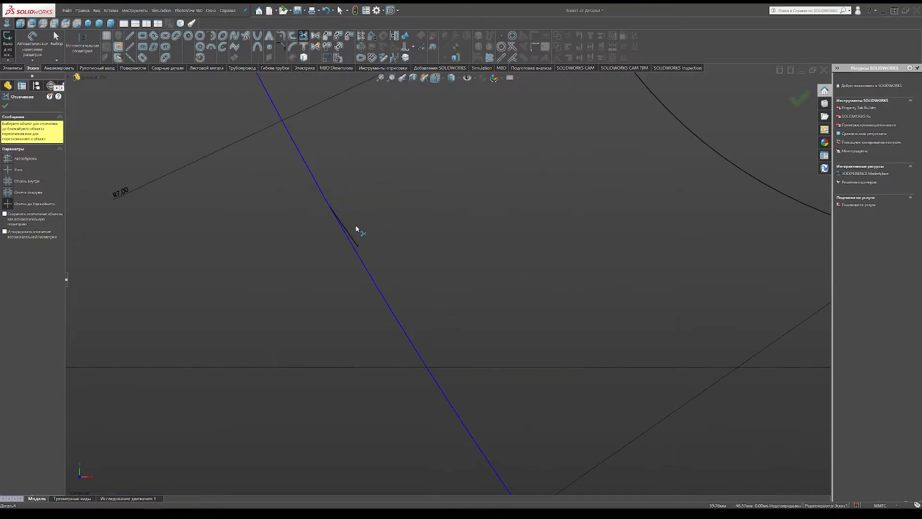
right_click(358, 208)
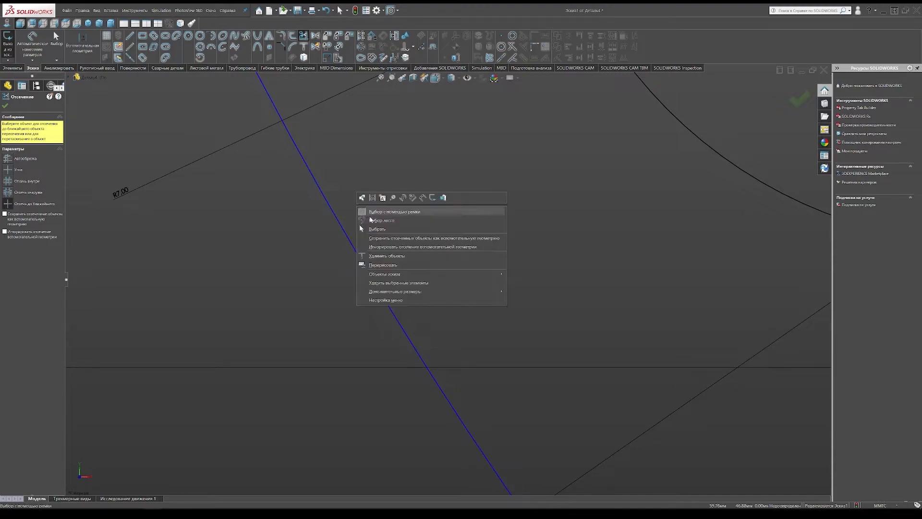
left_click(361, 229)
Make the 62 mm arc tangent to the inner contour's straight inclined line and trim both overlapping ends beyond the tangent point
scroll(341, 194, "up", 3)
scroll(372, 189, "up", 3)
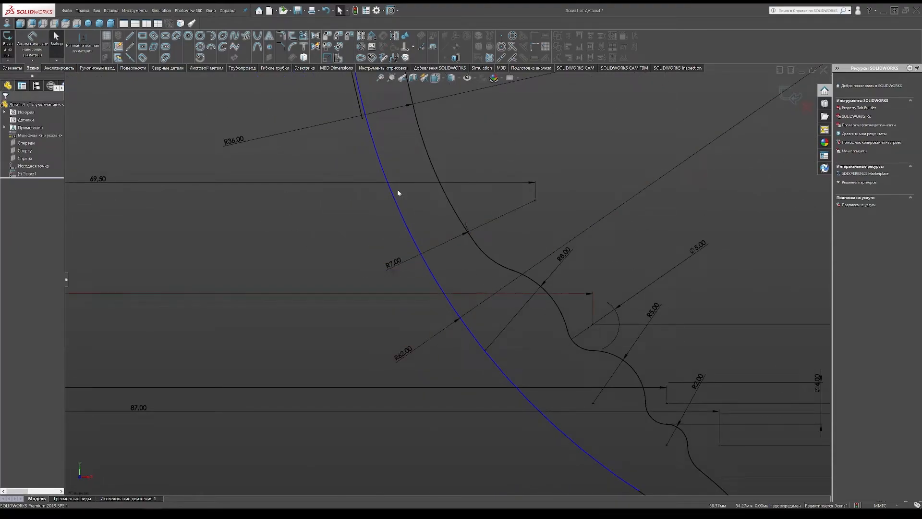
scroll(398, 192, "up", 1)
scroll(403, 154, "down", 3)
scroll(393, 207, "down", 1)
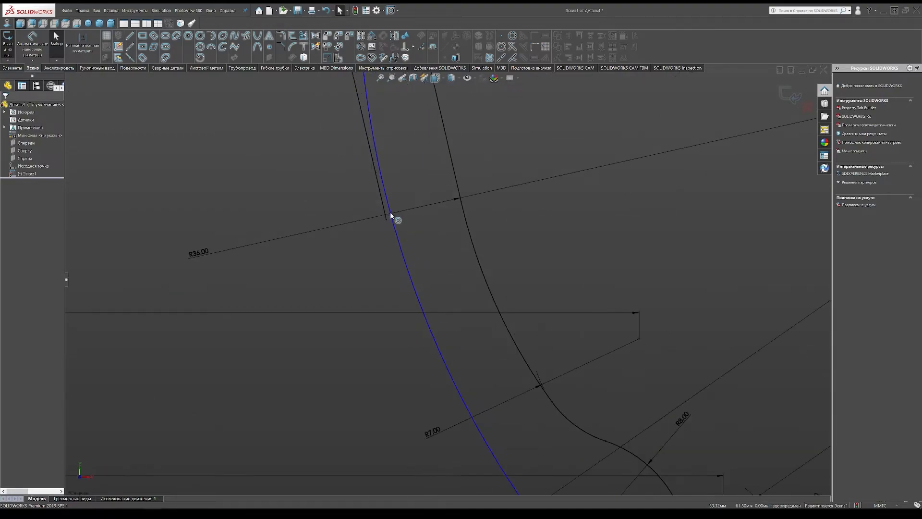
left_click(395, 214)
left_click(382, 199, "ctrl")
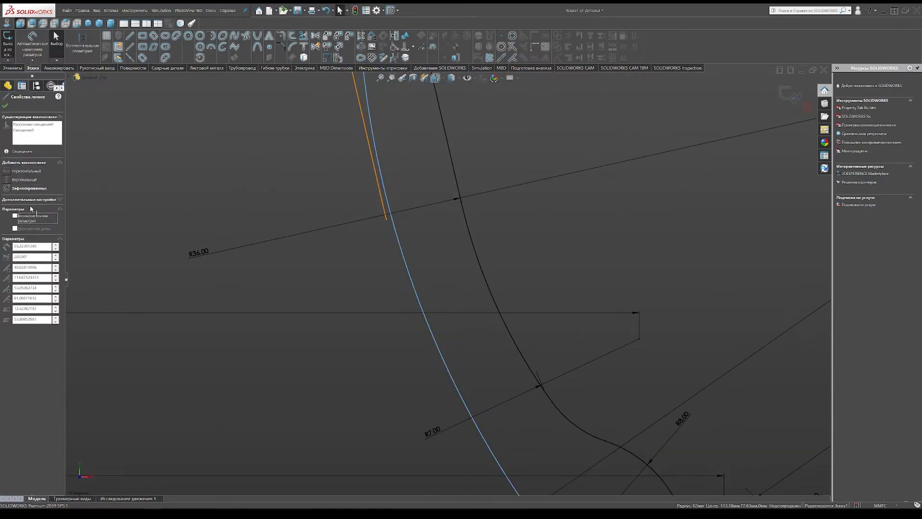
left_click(21, 203)
left_click(349, 134)
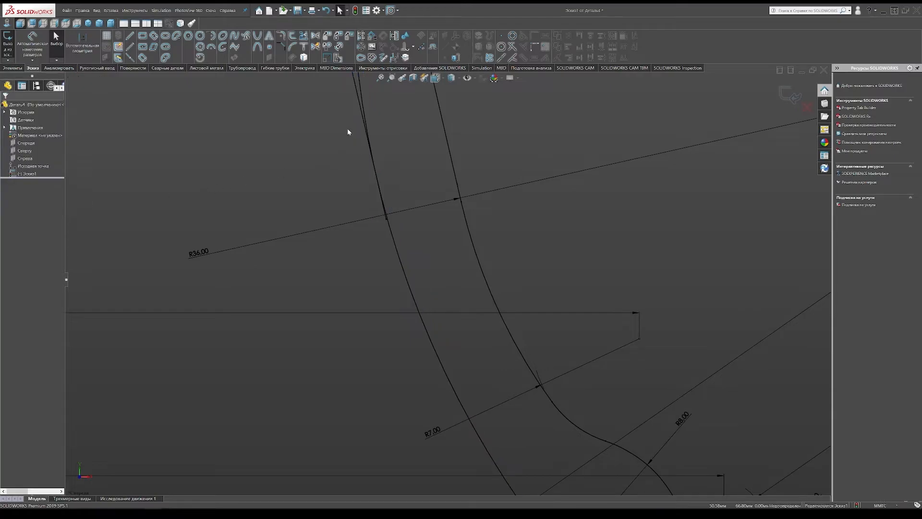
left_click(303, 35)
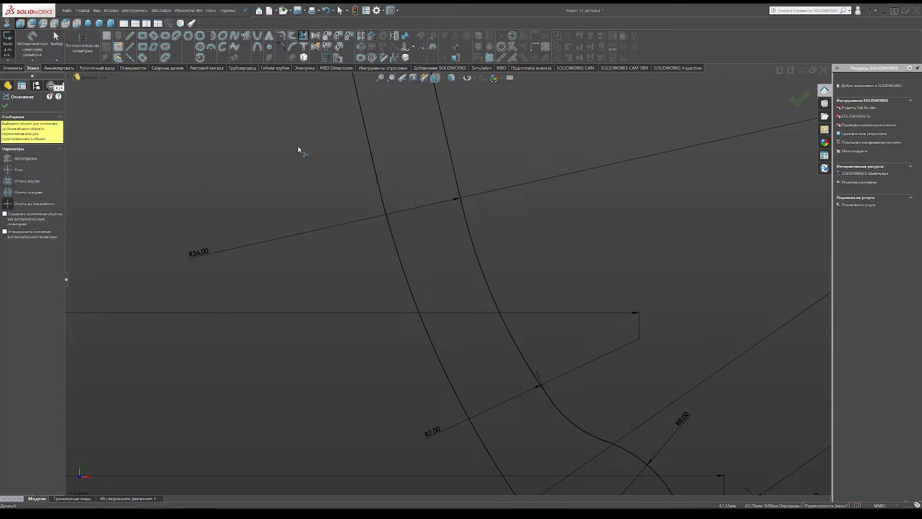
Close the profile's lower end with a horizontal line about 6 mm long on the base axis and trim the excess of the line and inner arc
scroll(523, 299, "up", 5)
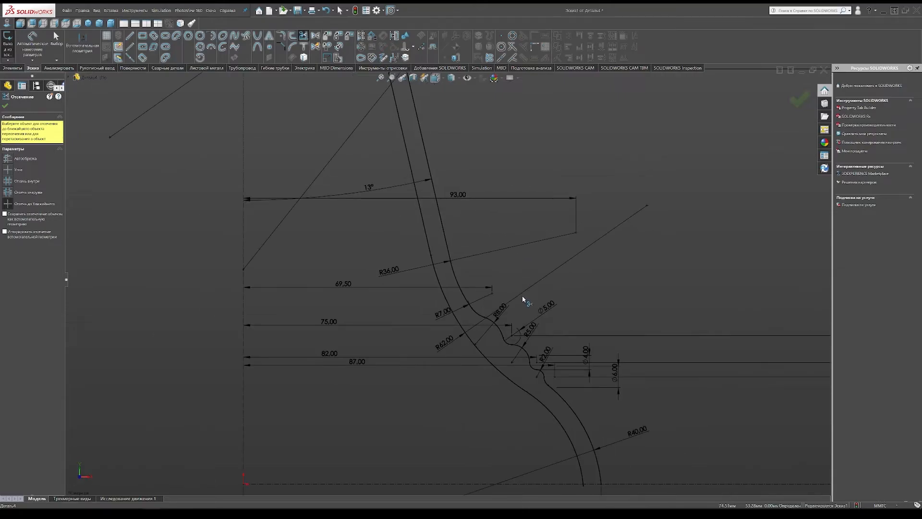
scroll(493, 343, "up", 3)
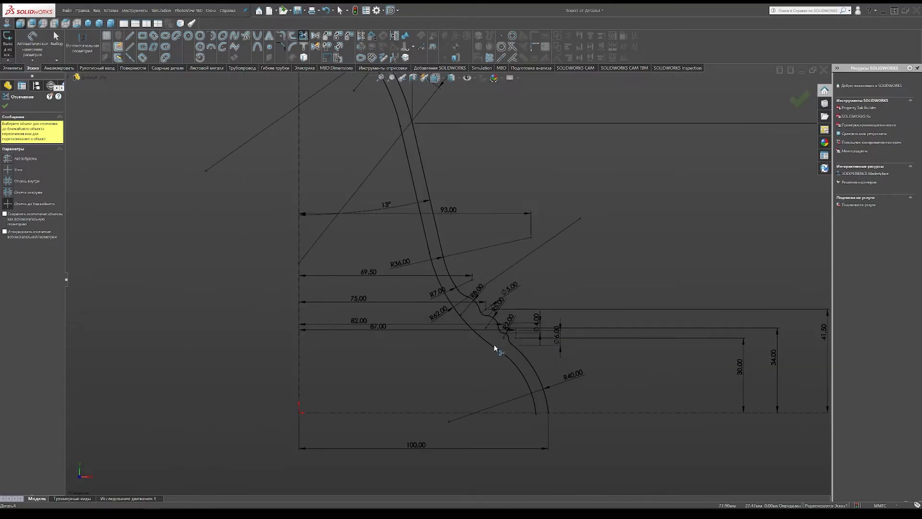
scroll(538, 403, "down", 2)
scroll(512, 411, "down", 3)
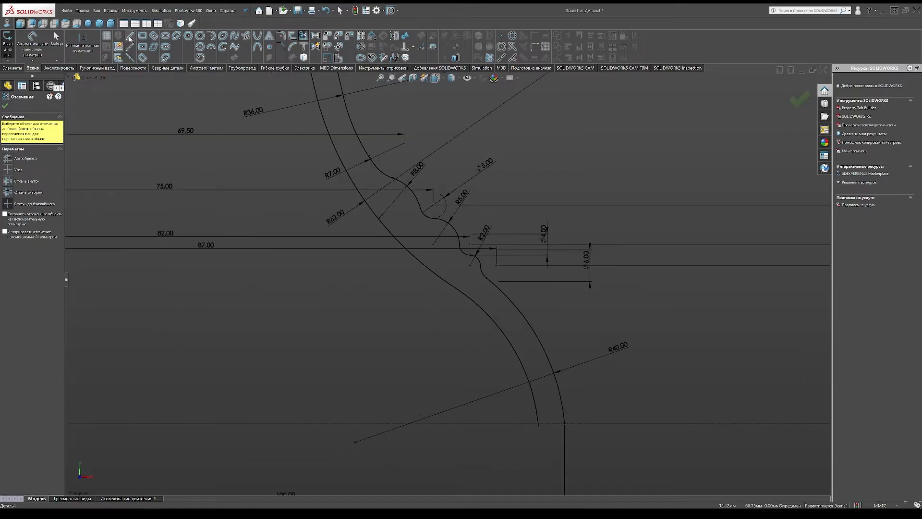
key("Escape")
key("l")
scroll(537, 425, "down", 3)
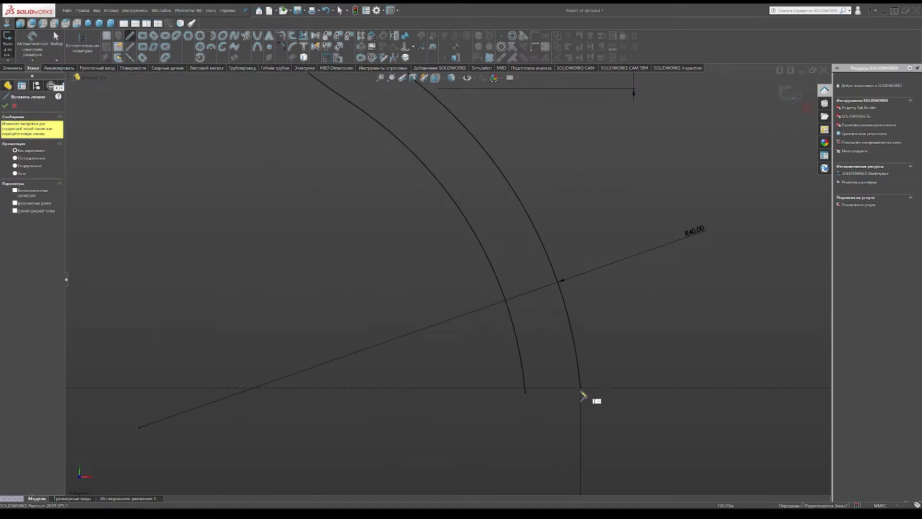
left_click(580, 388)
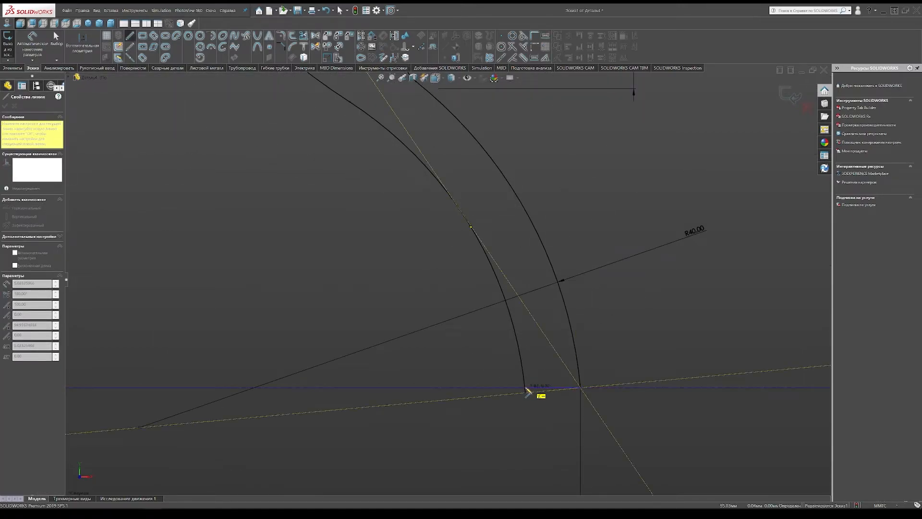
left_click(515, 388)
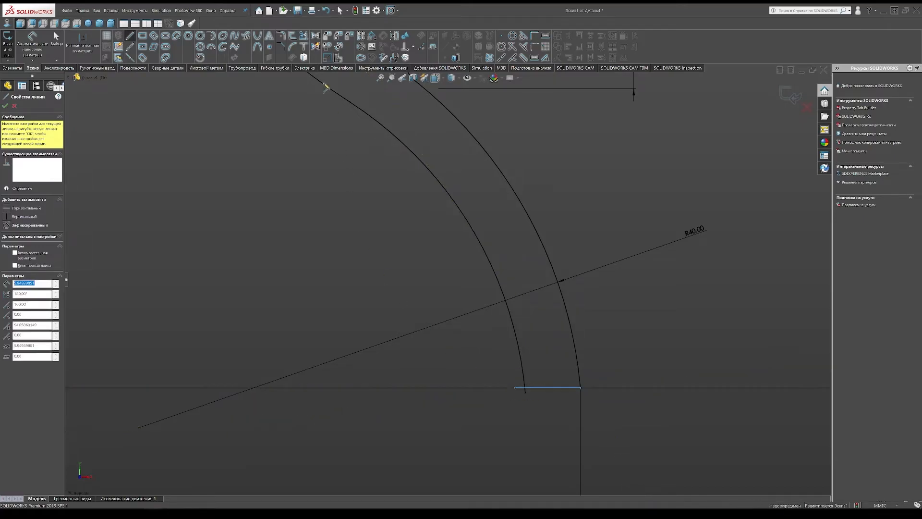
left_click(303, 35)
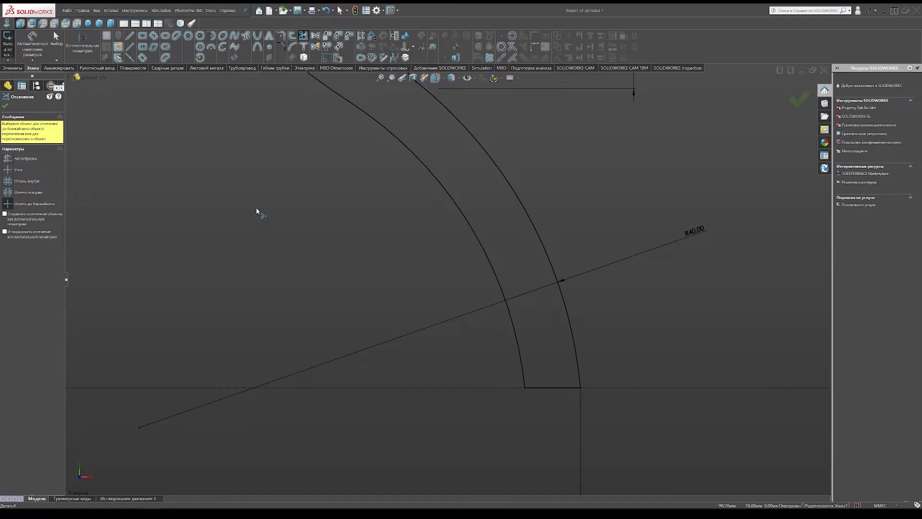
Close the profile's upper end with a vertical line between the outer and inner contours on the centre axis
key("f")
scroll(361, 144, "down", 3)
scroll(401, 190, "down", 2)
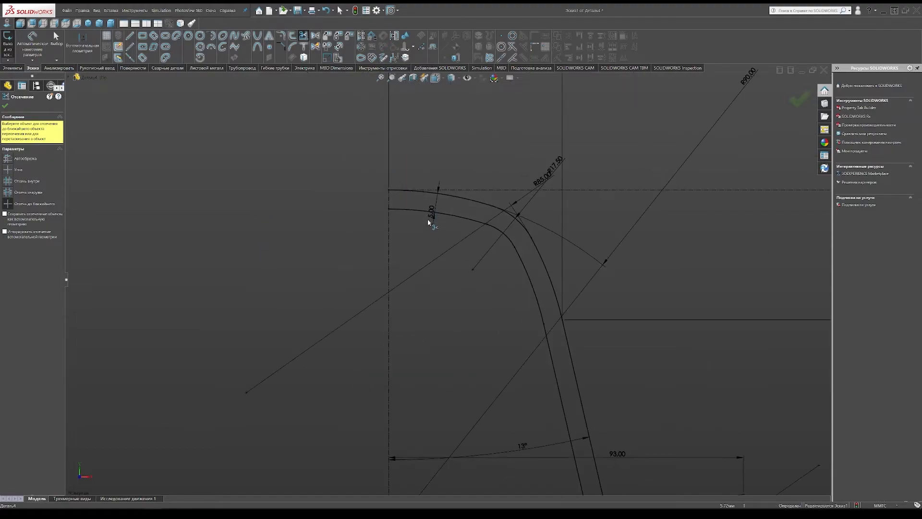
scroll(414, 229, "down", 3)
left_click(129, 36)
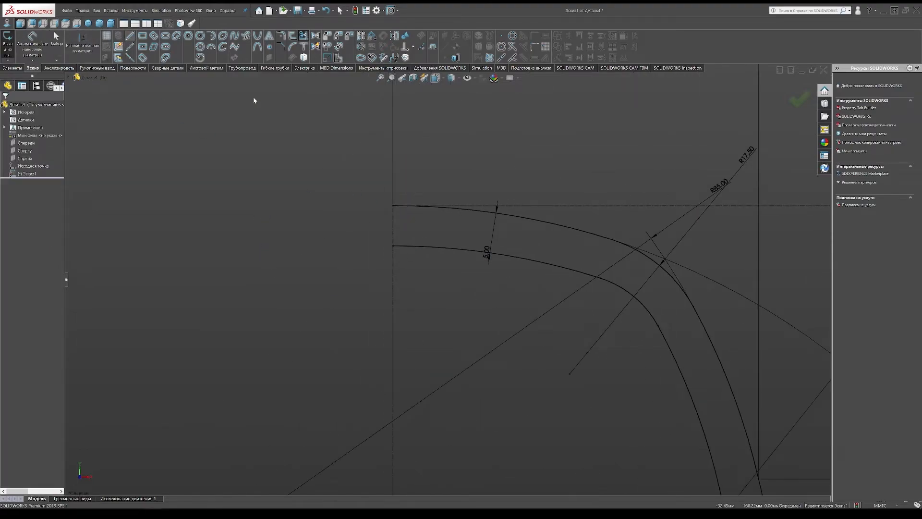
left_click(393, 206)
left_click(393, 246)
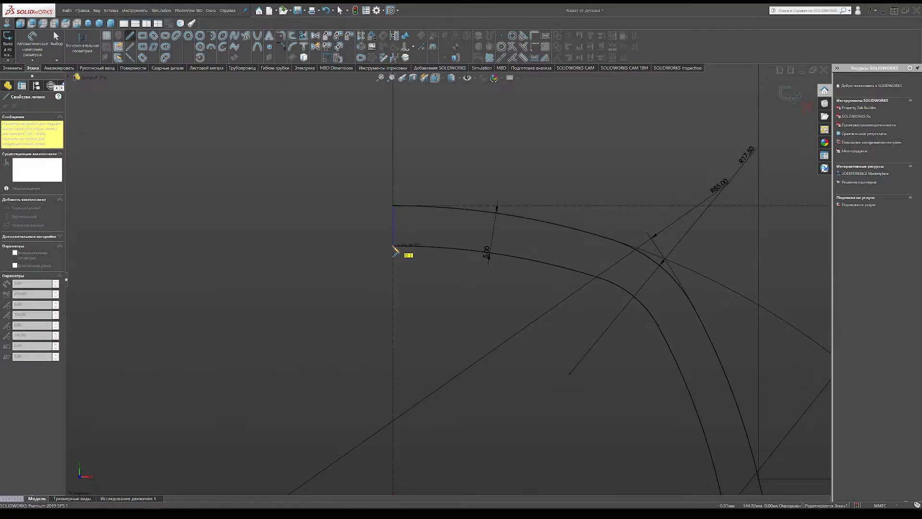
Round both lower corners of the closed profile with 2 mm sketch fillets
right_click(311, 219)
left_click(313, 222)
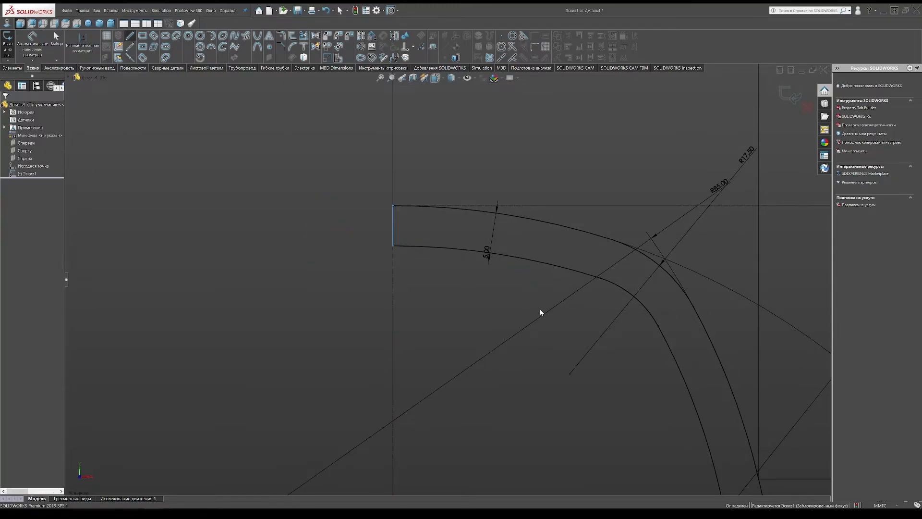
scroll(560, 310, "up", 3)
scroll(553, 385, "up", 3)
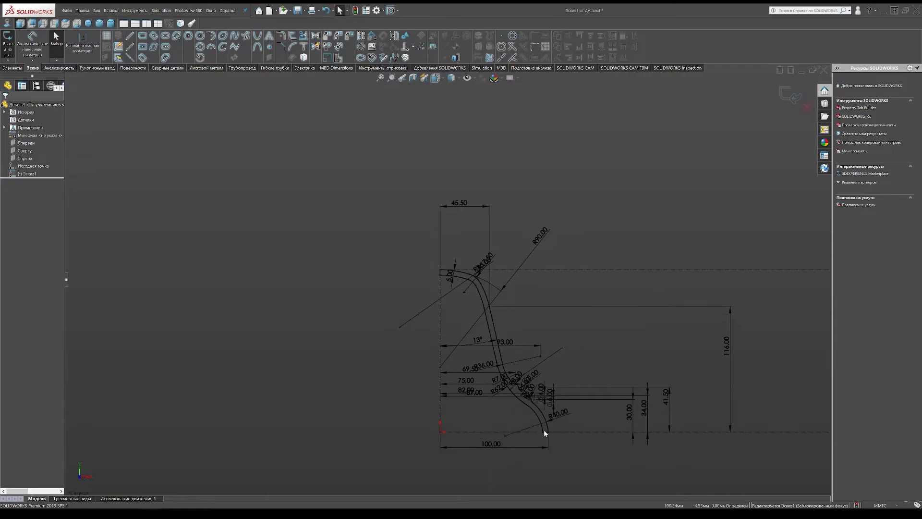
scroll(544, 430, "down", 6)
scroll(508, 366, "down", 2)
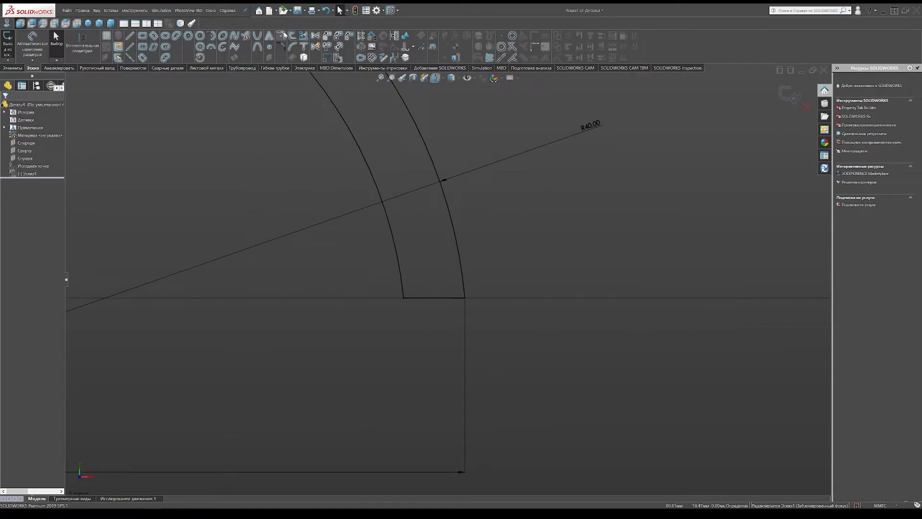
left_click(282, 36)
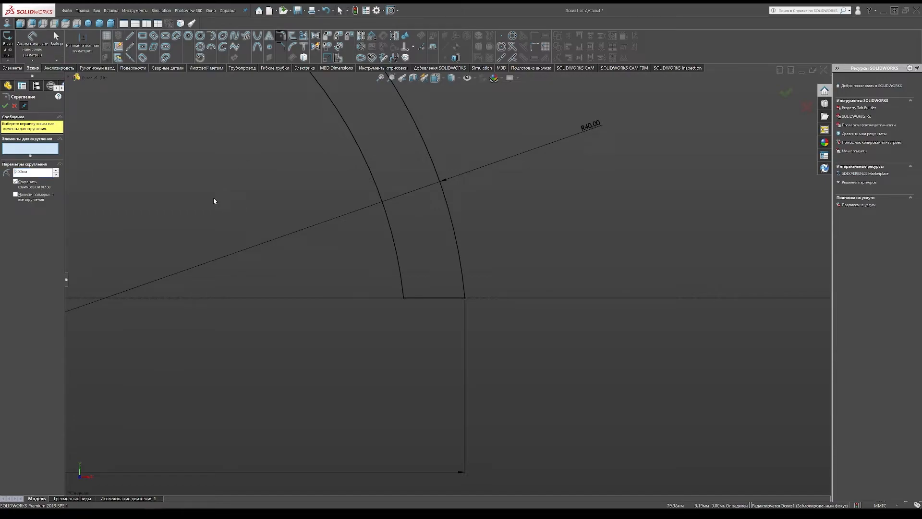
left_click(404, 301)
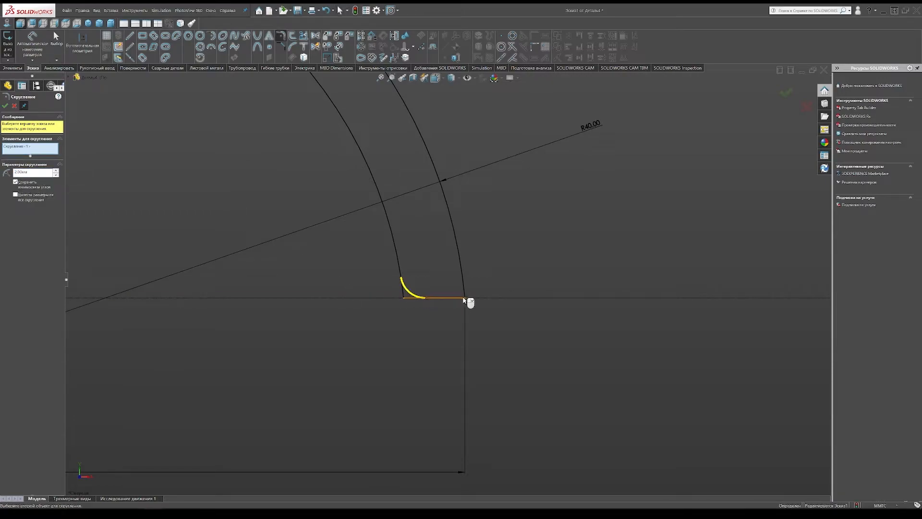
left_click(469, 301)
left_click(785, 93)
scroll(268, 234, "up", 6)
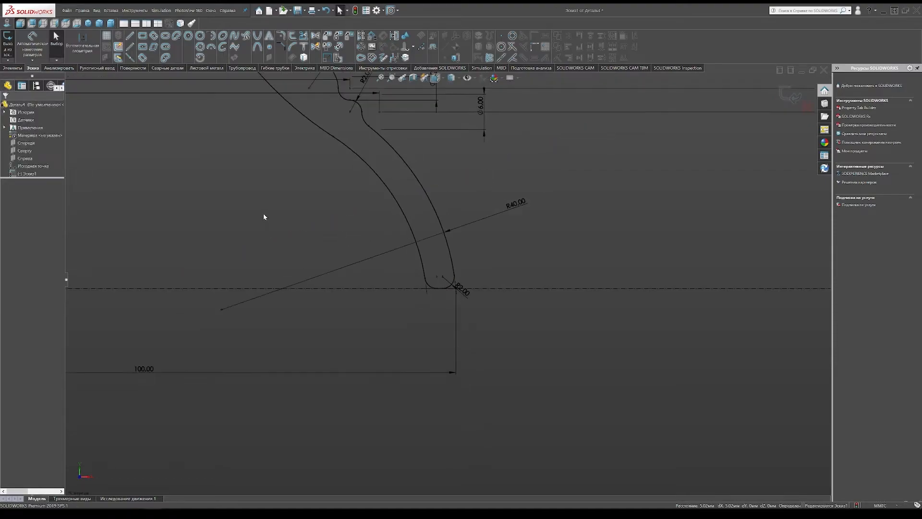
Move the 30, 34, 41.5 and 116 mm height dimensions closer to the profile
scroll(309, 184, "up", 3)
left_click_drag(575, 287, 519, 289)
left_click_drag(598, 280, 543, 283)
left_click_drag(623, 282, 562, 283)
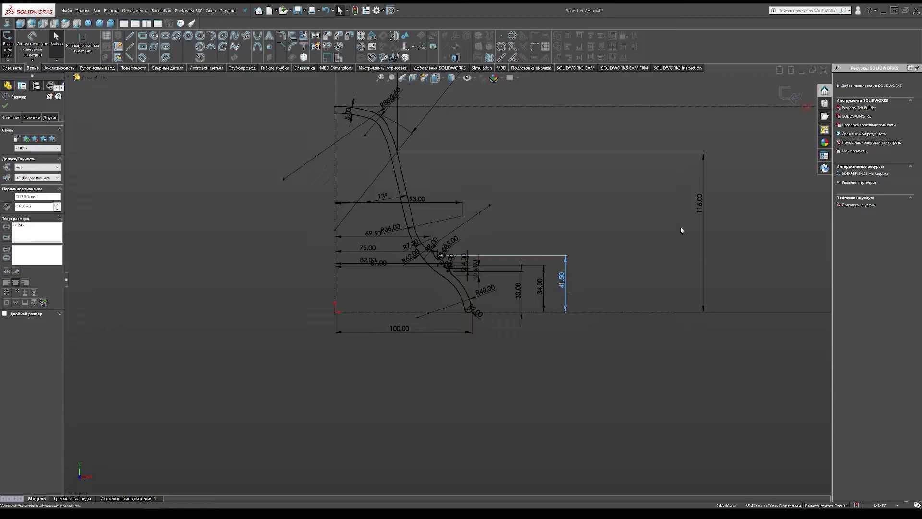
left_click_drag(701, 200, 582, 229)
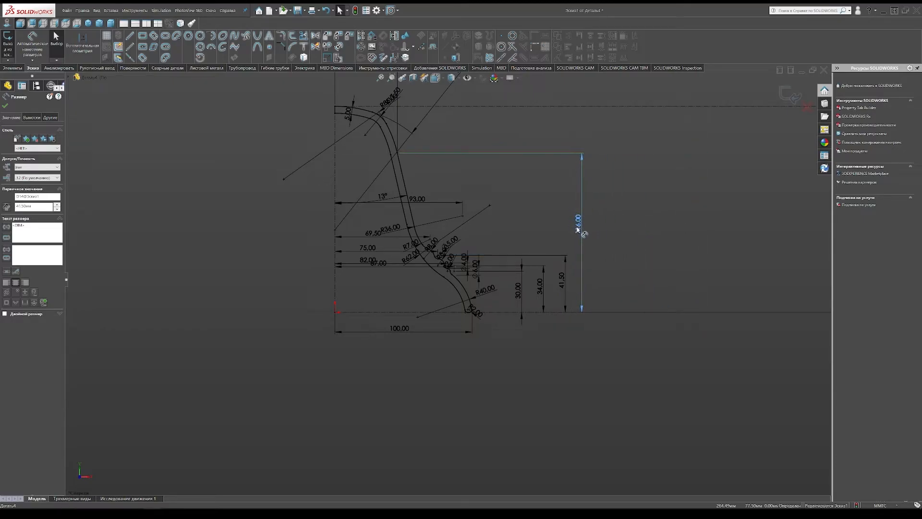
Rearrange the R85, R17.5, R90, 45.5 mm and 13° dimensions around the upper profile so they are easier to read
left_click_drag(383, 103, 403, 124)
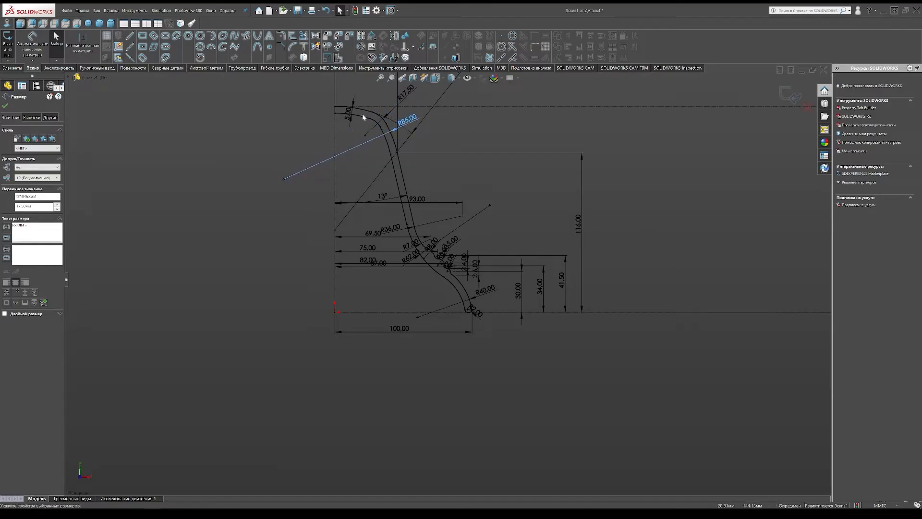
mouse_move(405, 92)
left_mouse_down()
mouse_move(387, 96)
mouse_move(394, 94)
left_mouse_up()
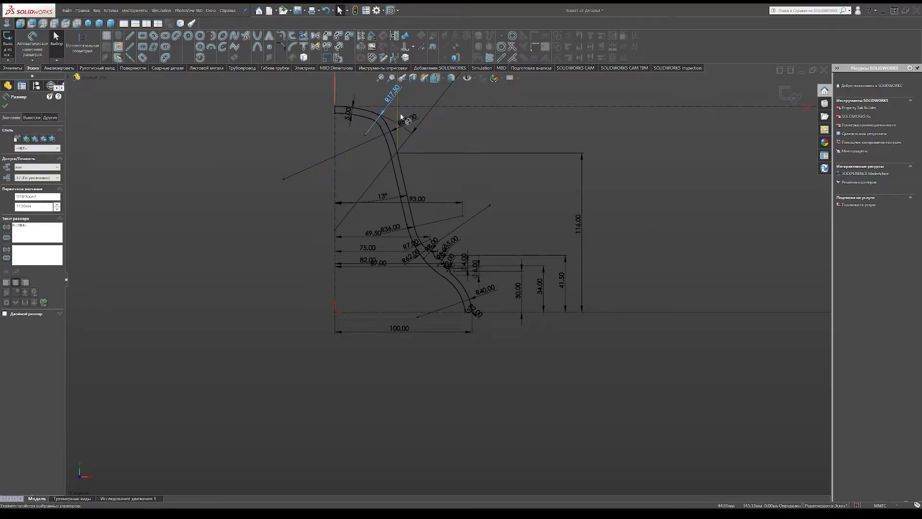
scroll(419, 127, "up", 3)
left_click_drag(459, 129, 389, 140)
left_click_drag(390, 101, 390, 114)
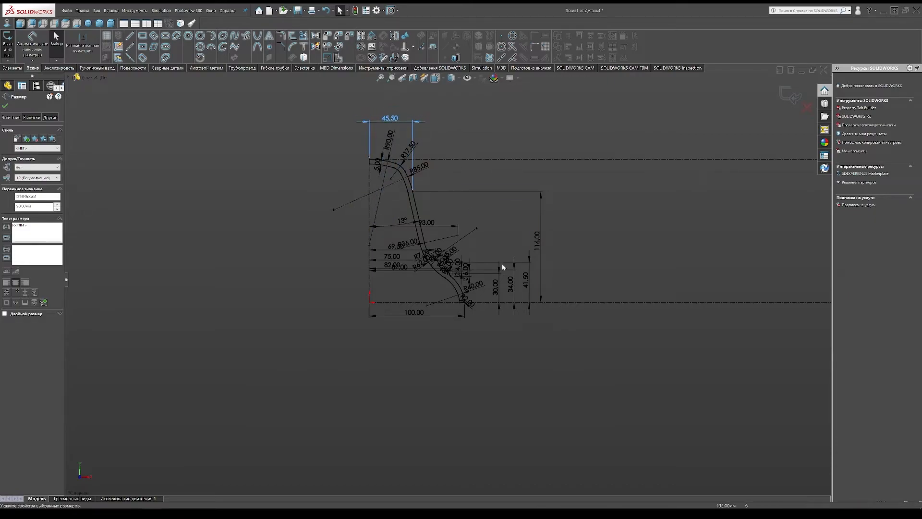
left_click(420, 324)
scroll(430, 261, "down", 3)
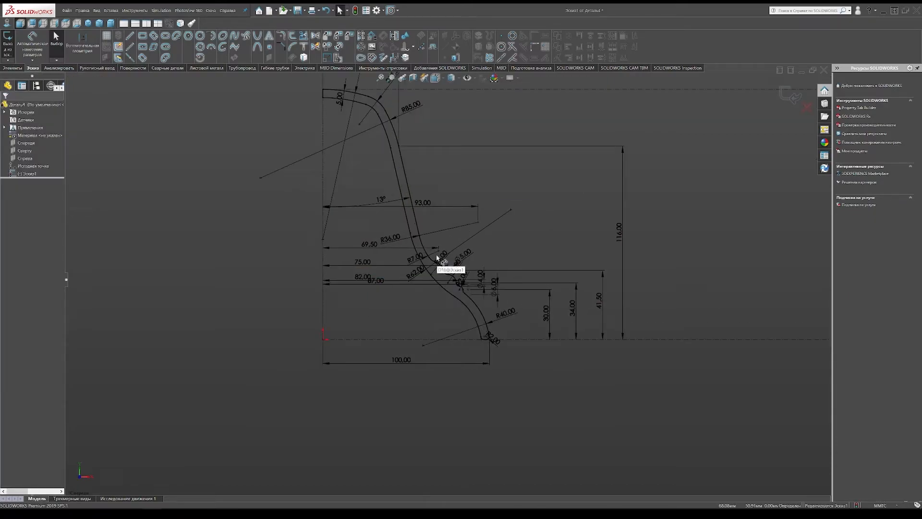
left_click_drag(382, 200, 367, 184)
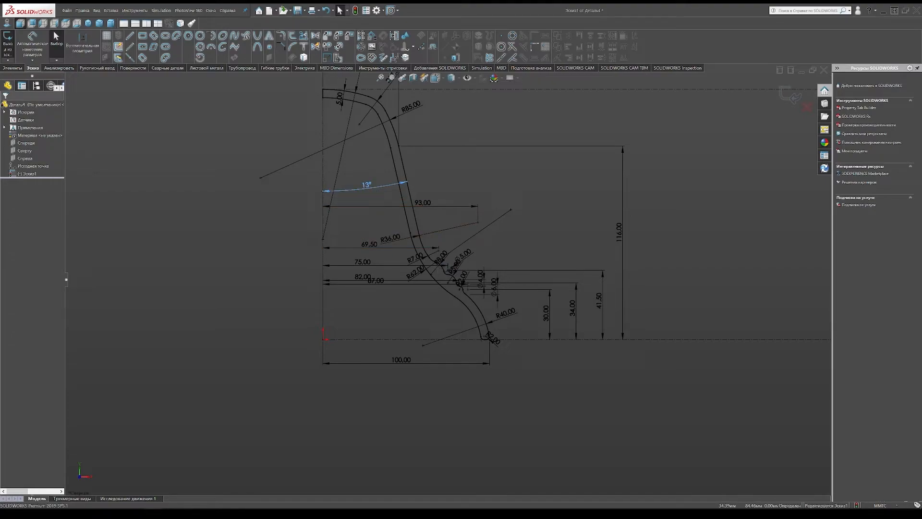
Revolve the closed profile 360° about the vertical centre axis into a solid body
left_click(14, 69)
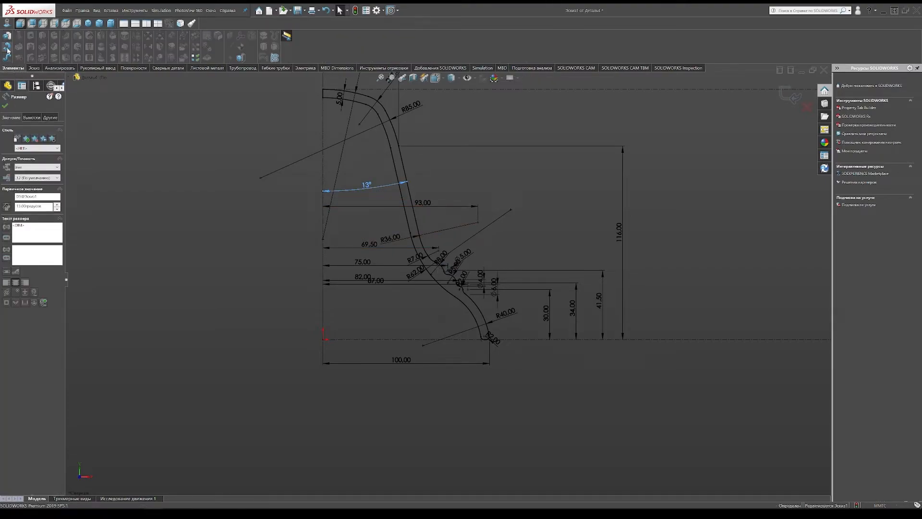
left_click(7, 47)
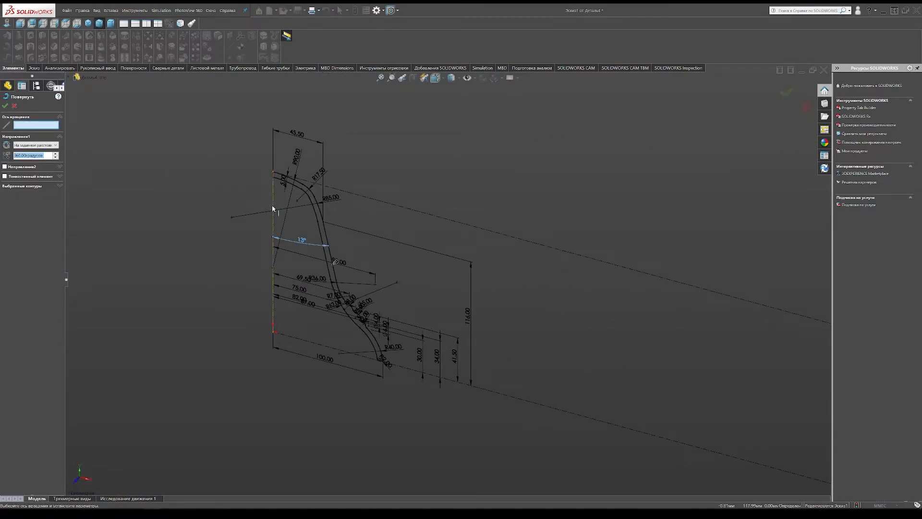
left_click(272, 206)
left_click(788, 93)
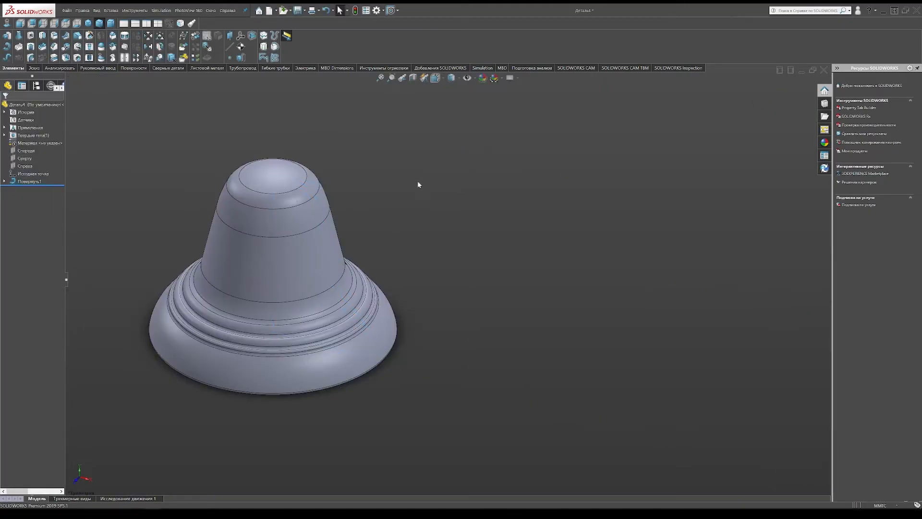
Examine the revolved bell body from several angles and distances
scroll(304, 300, "up", 4)
scroll(403, 293, "down", 3)
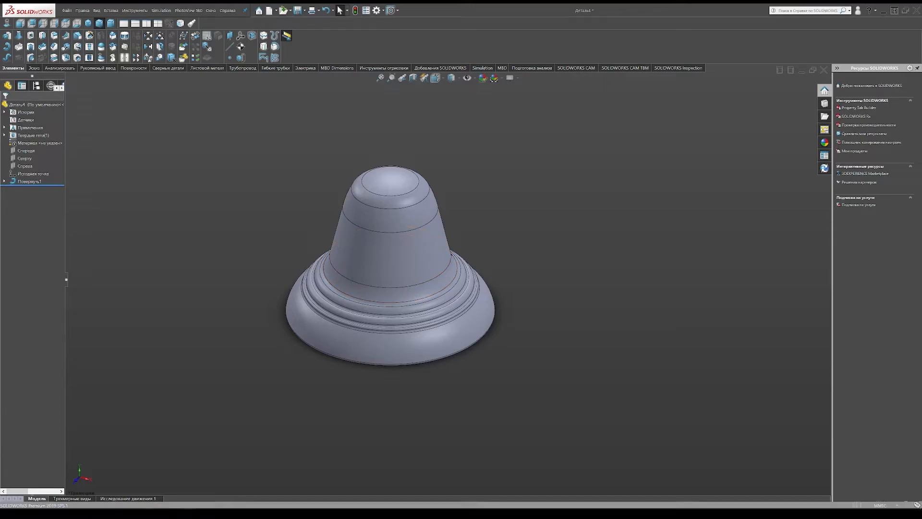
scroll(415, 218, "down", 2)
mouse_move(397, 302)
middle_mouse_down()
mouse_move(369, 288)
mouse_move(384, 300)
middle_mouse_up()
scroll(391, 319, "up", 3)
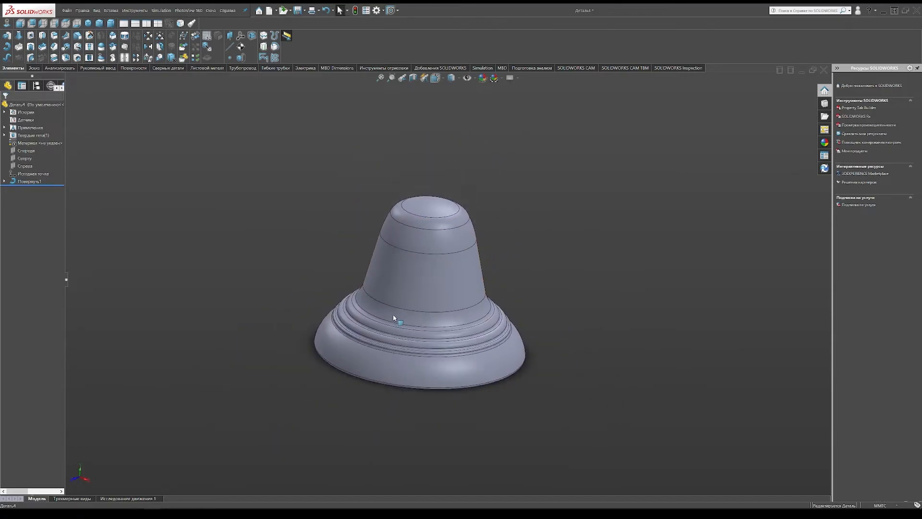
scroll(438, 309, "down", 2)
middle_click_drag(441, 310, 429, 265)
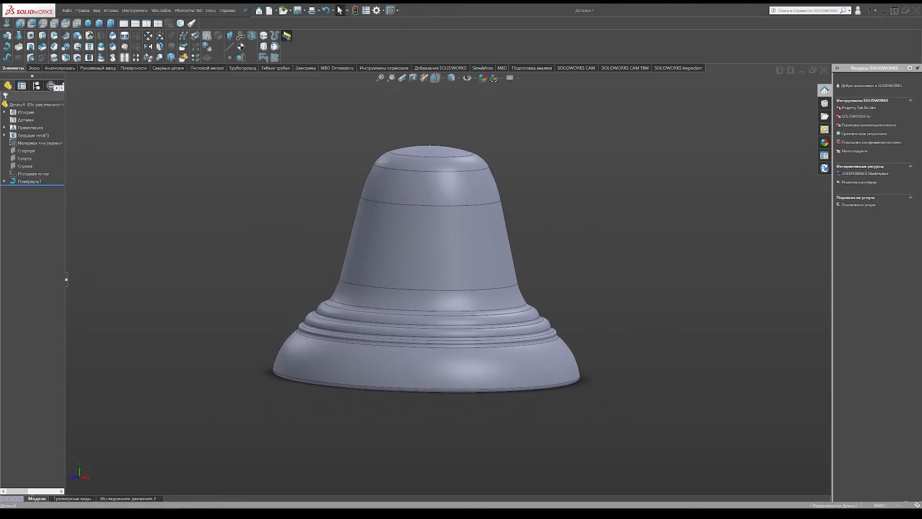
Start a new sketch on the Front plane and convert the arc edge at the bell's crown into it
left_click(30, 152)
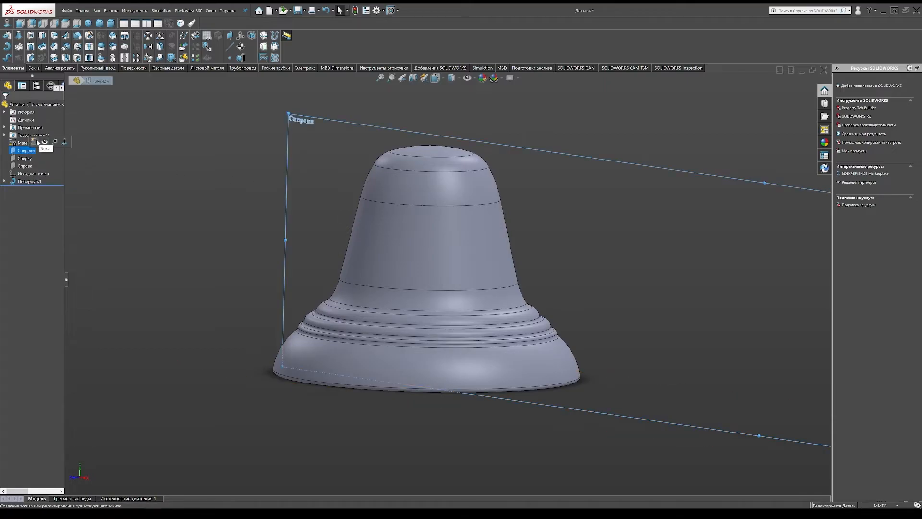
left_click(64, 135)
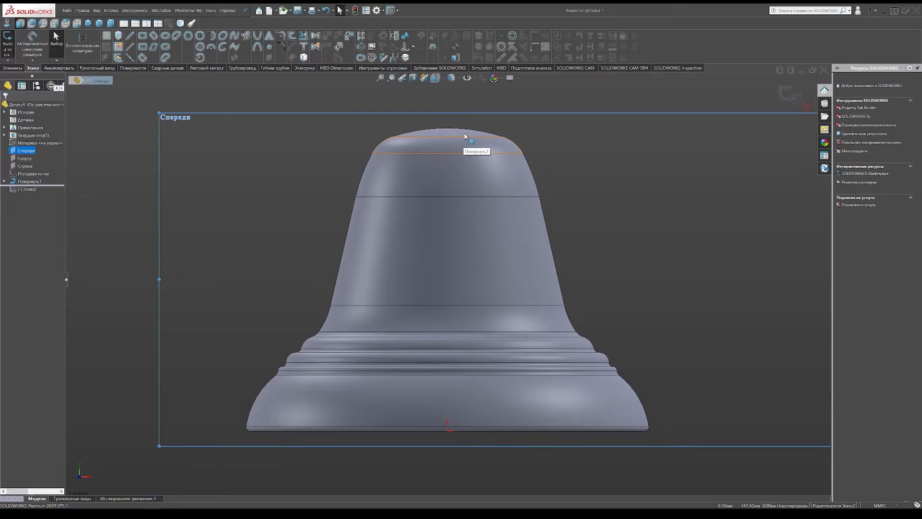
scroll(466, 129, "down", 5)
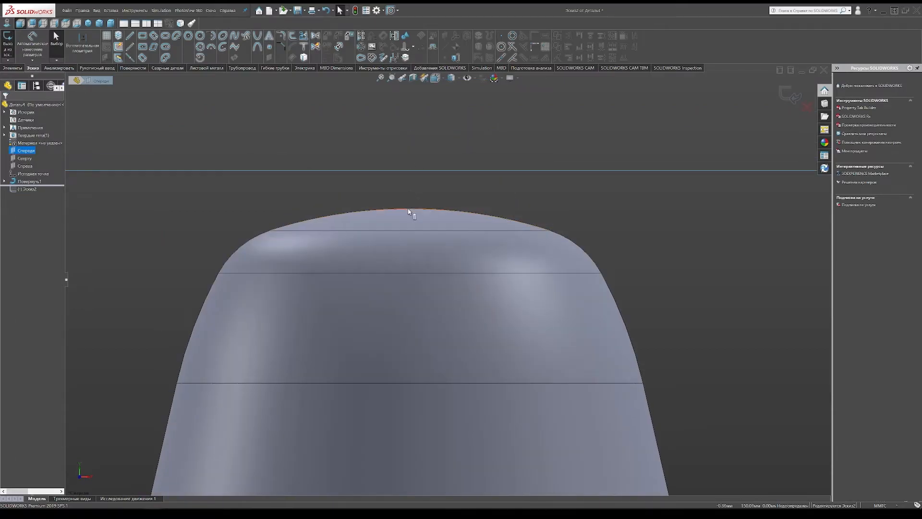
left_click(408, 212)
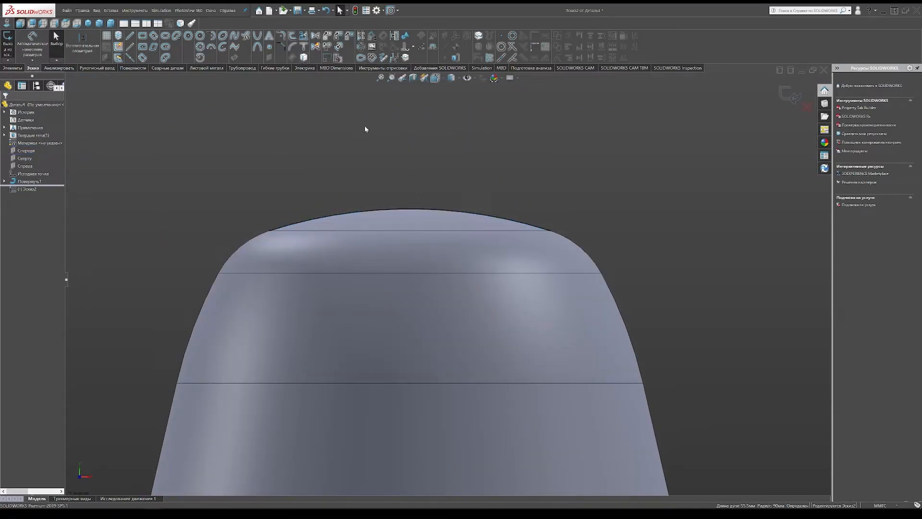
Draw a rectangle about 11 mm wide and 20 mm high on the crown arc and delete its upper side
left_click(142, 37)
left_click(385, 209)
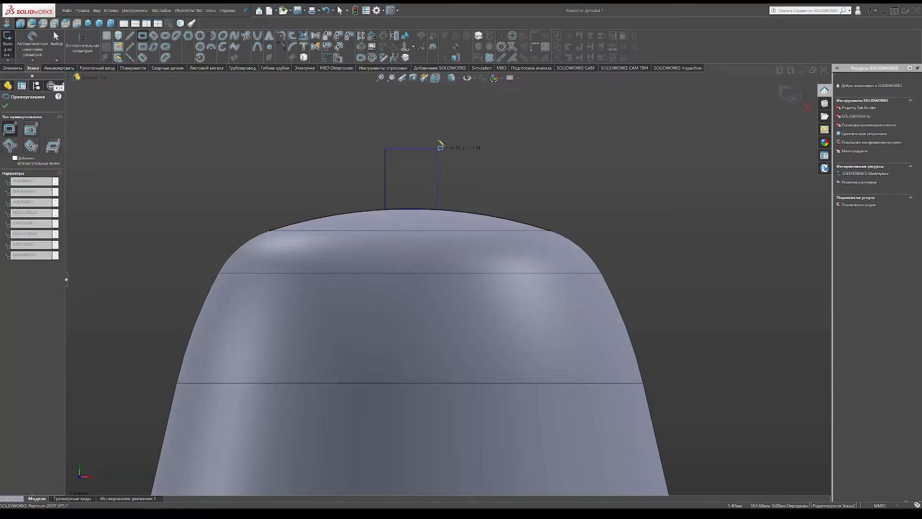
left_click(441, 108)
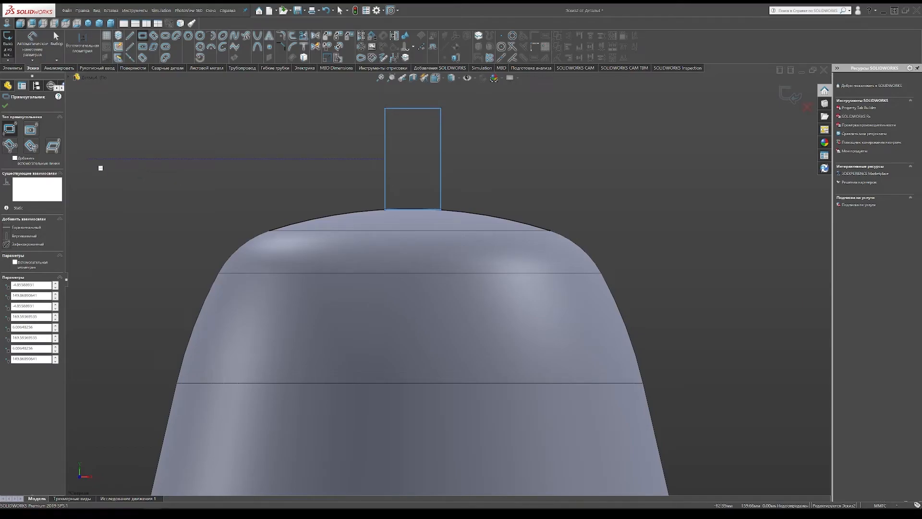
key("Escape")
left_click(405, 108)
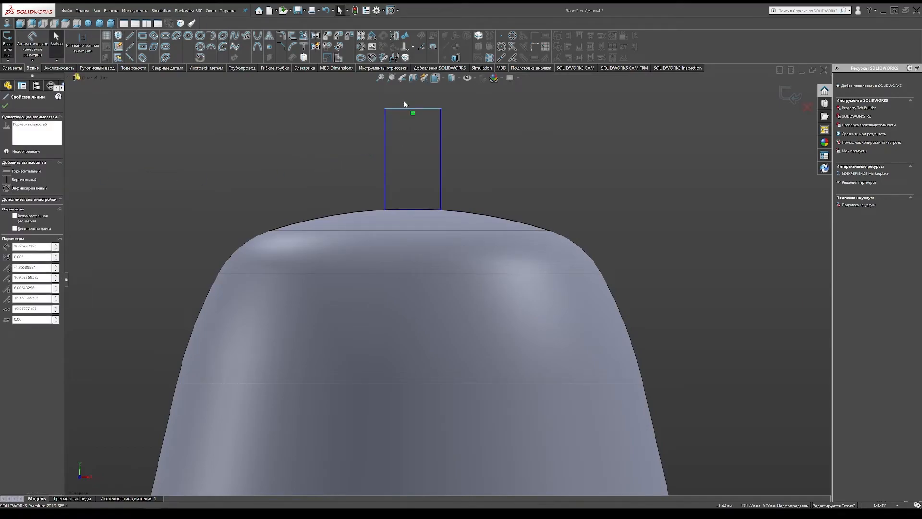
key("Delete")
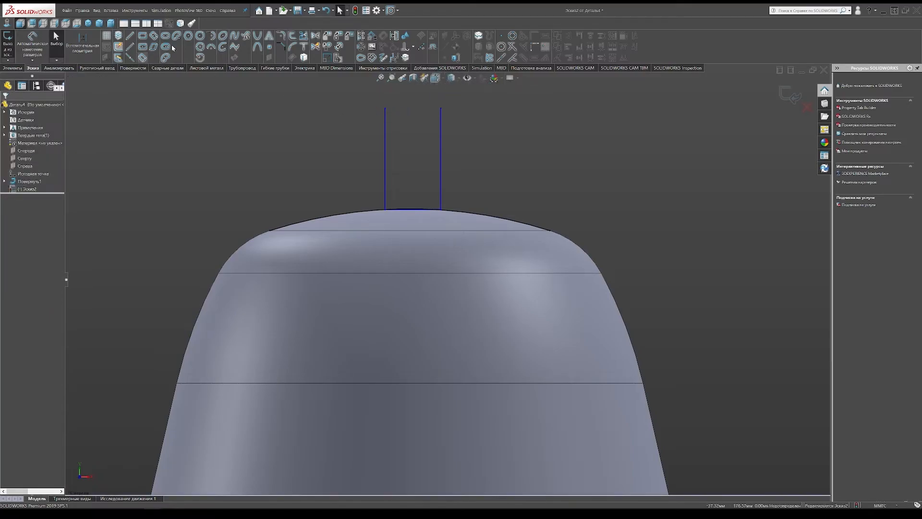
Draw a circle between the two vertical lines near their upper ends and make it tangent to both lines
left_click(414, 131)
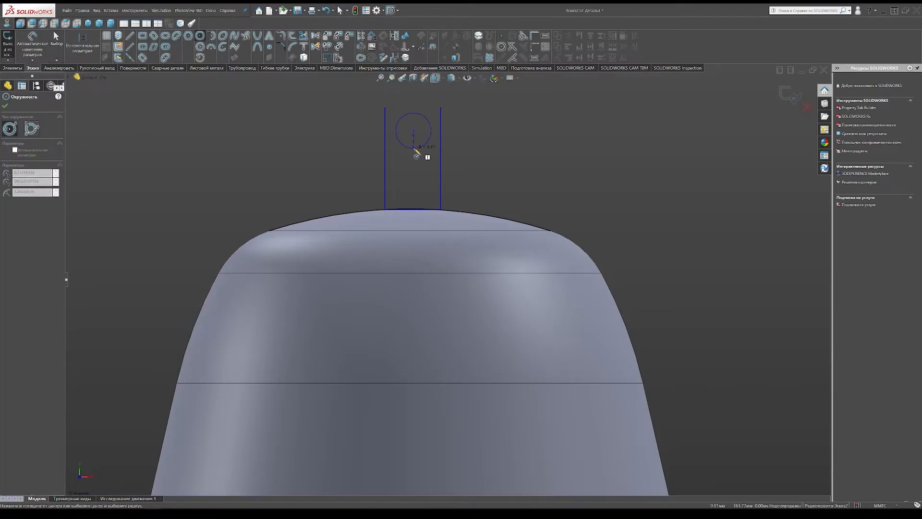
left_click(413, 149)
right_click(389, 130)
left_click(408, 138)
left_click_drag(404, 130, 351, 123)
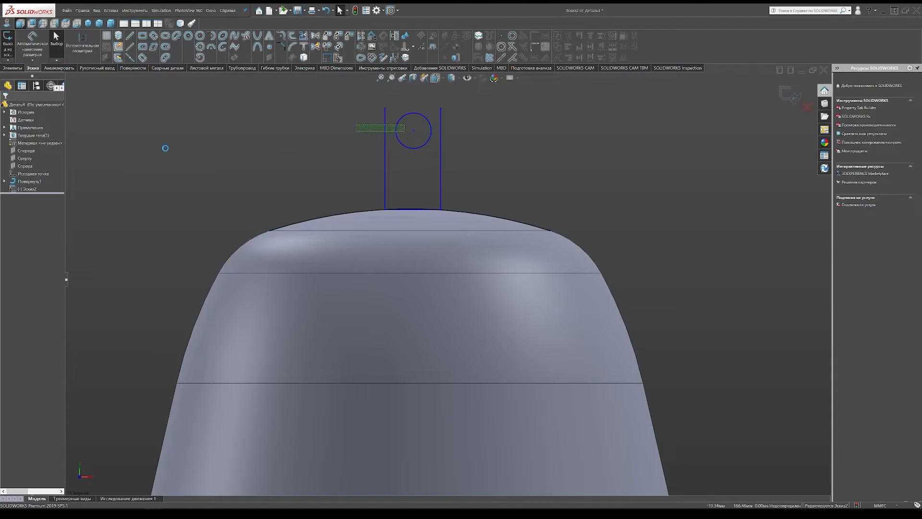
left_click(18, 199)
left_click_drag(447, 125, 399, 131)
left_click(21, 199)
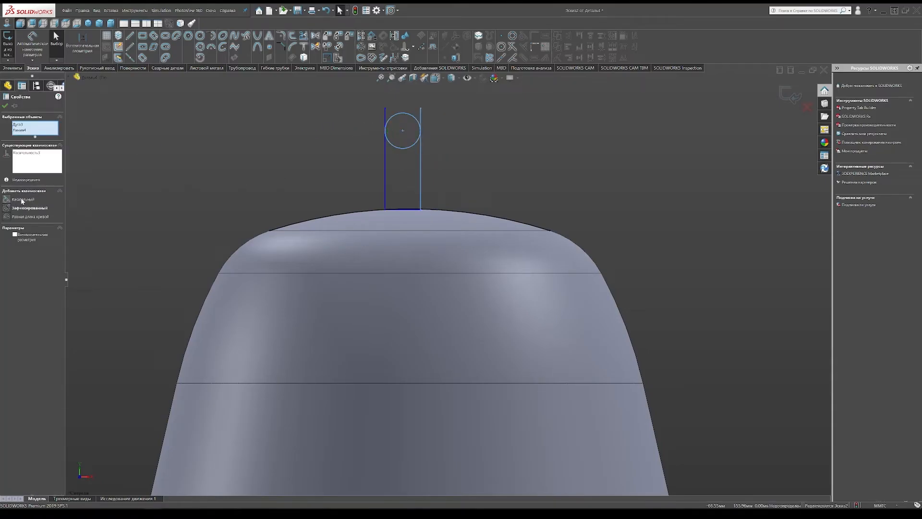
Draw a construction line from the circle's centre down to the origin and make it vertical
key("l")
left_click(402, 130)
scroll(446, 280, "up", 5)
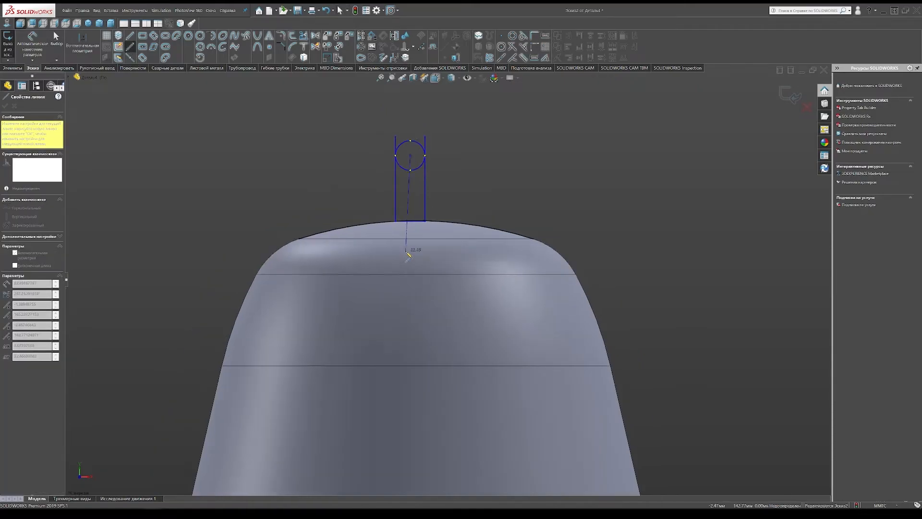
scroll(458, 345, "up", 2)
scroll(449, 434, "down", 6)
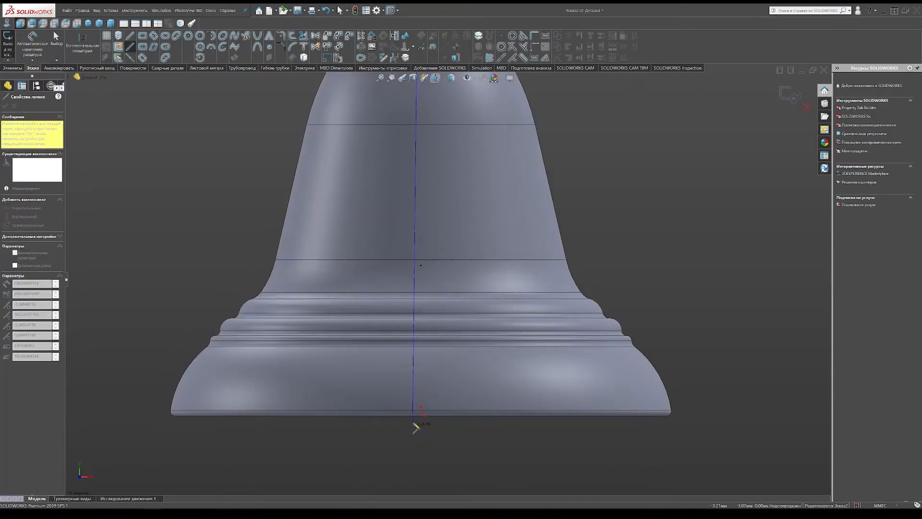
left_click(421, 414)
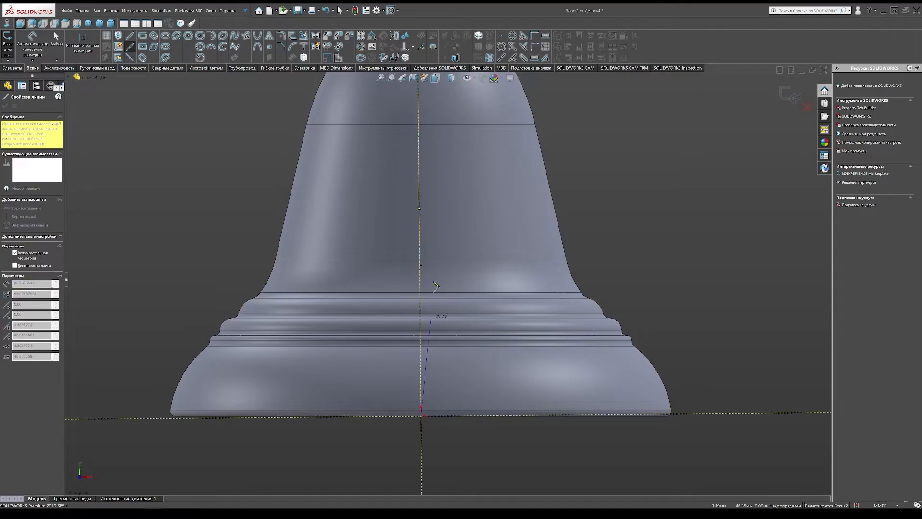
right_click(441, 259)
left_click(459, 258)
scroll(463, 250, "up", 4)
scroll(462, 249, "up", 2)
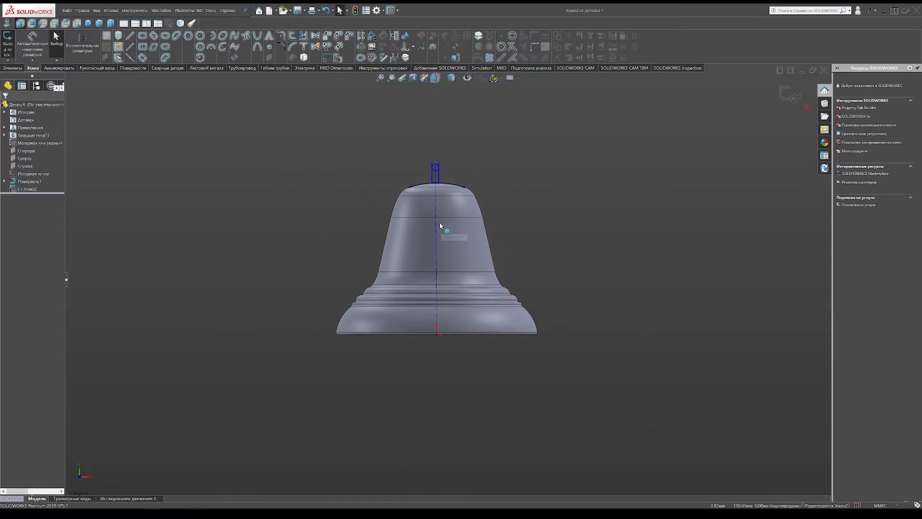
left_click(436, 223)
left_click(21, 180)
left_click(336, 160)
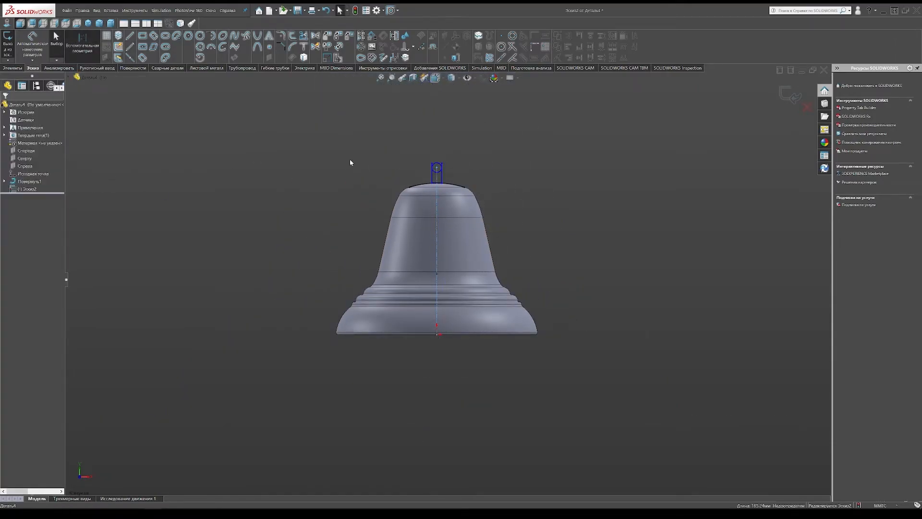
Trim away the circle's lower half and the ends of the vertical lines above the tangent points
scroll(448, 174, "down", 4)
scroll(428, 193, "down", 5)
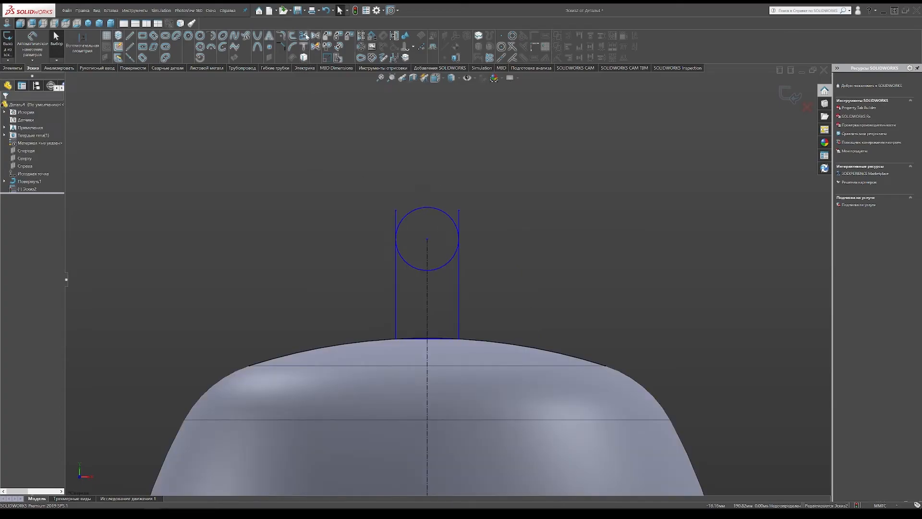
left_click(303, 36)
mouse_move(449, 267)
left_mouse_down()
mouse_move(420, 270)
mouse_move(394, 214)
left_mouse_up()
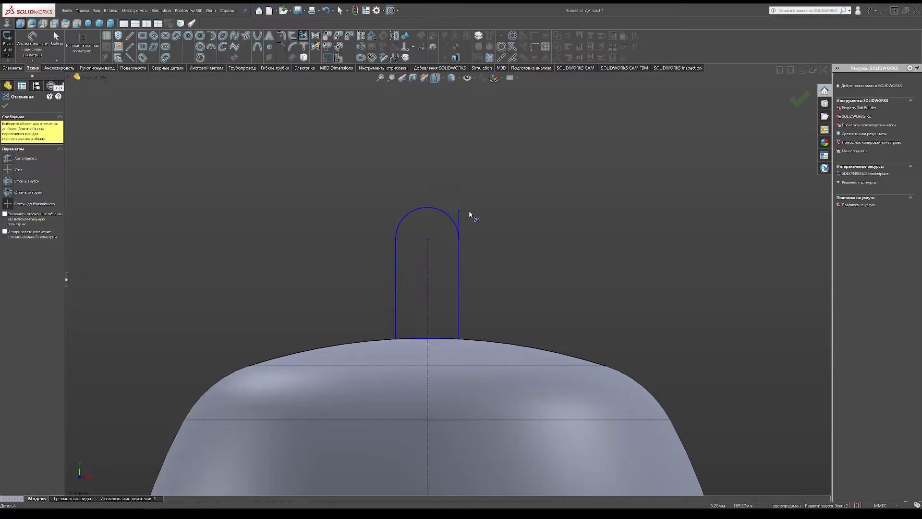
Trim the straight line at the lug's base and the parts of the converted crown arc outside the two vertical lines
scroll(427, 336, "down", 5)
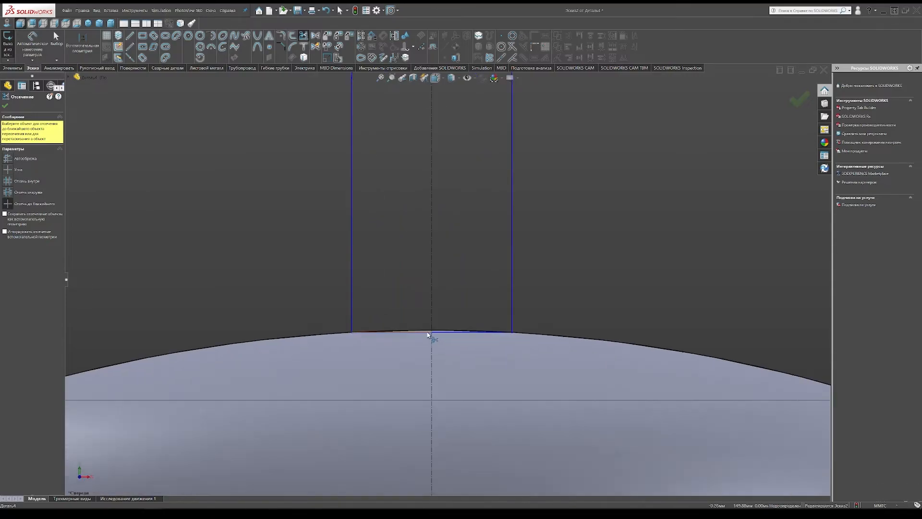
left_click_drag(398, 324, 405, 340)
left_click_drag(518, 330, 525, 337)
left_click_drag(335, 331, 333, 338)
scroll(252, 211, "up", 3)
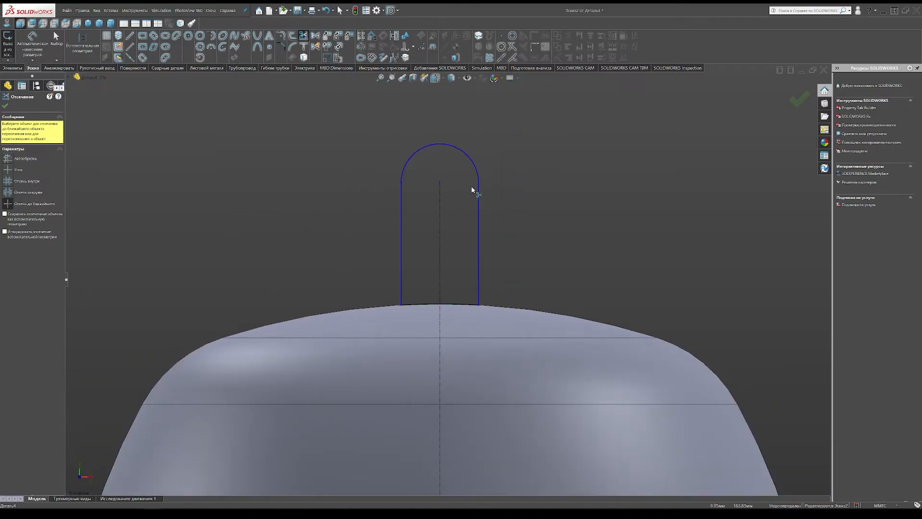
Dimension the lug's rounded top with a radius of 10 mm
key("Escape")
left_click(457, 148)
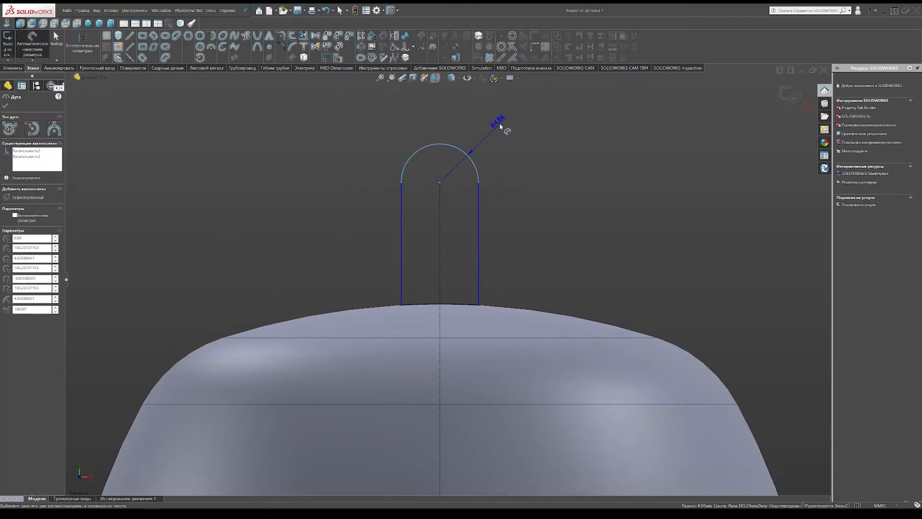
left_click(499, 126)
type("10")
key("Return")
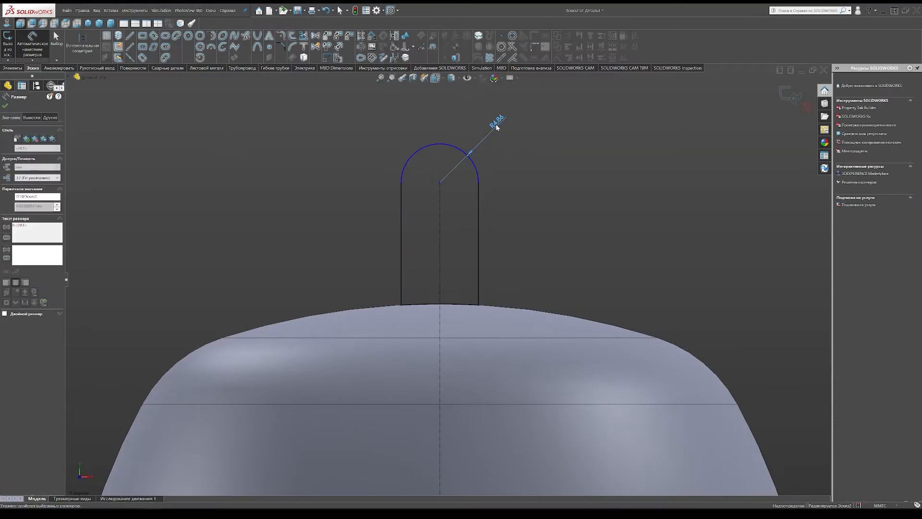
Draw a circle concentric with the lug's rounded top and set its diameter to 8 mm
scroll(396, 200, "up", 5)
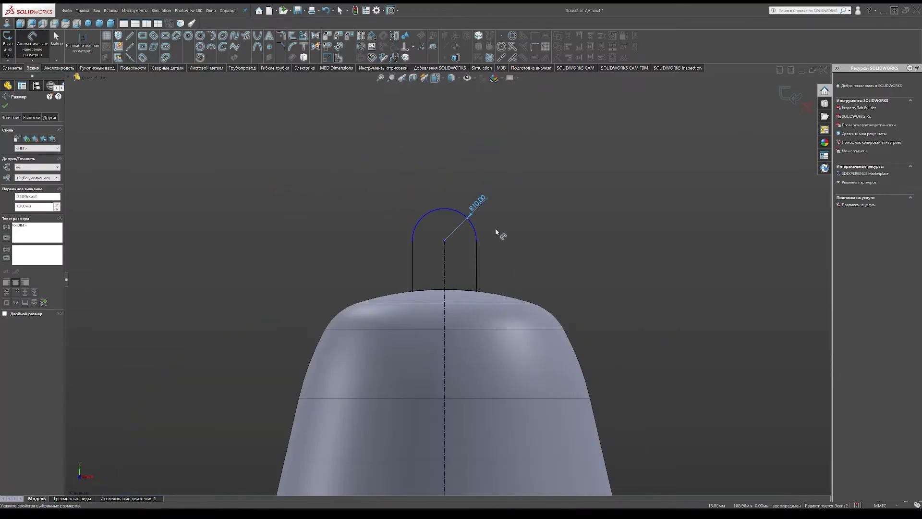
scroll(498, 233, "down", 2)
left_click(199, 35)
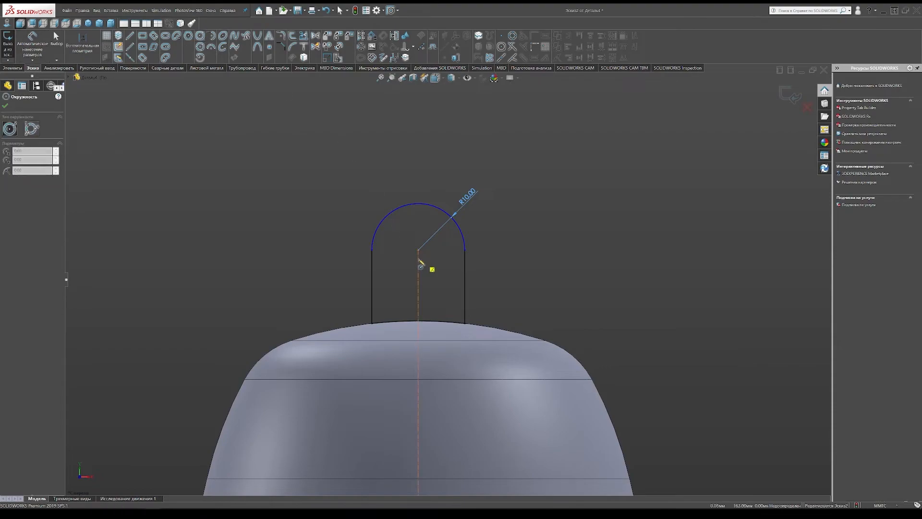
left_click(419, 249)
left_click(423, 272)
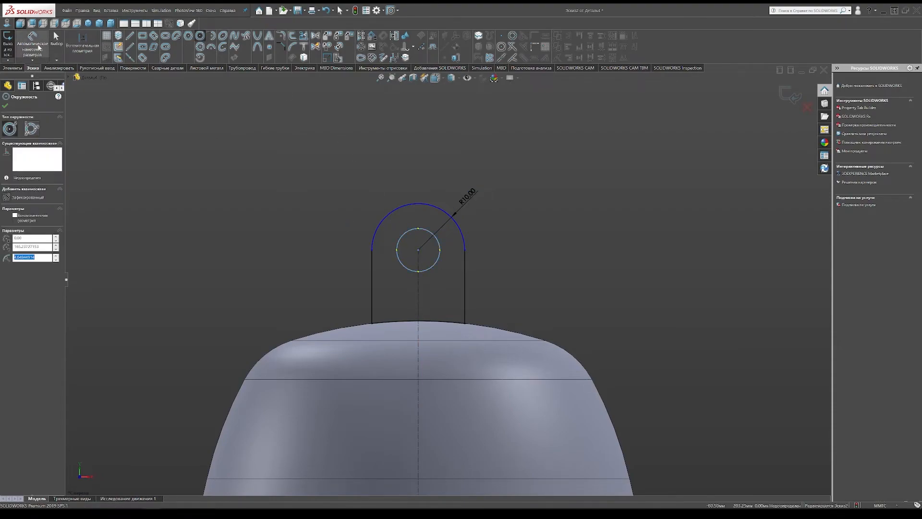
key("Escape")
left_click(360, 191)
type("8")
key("Return")
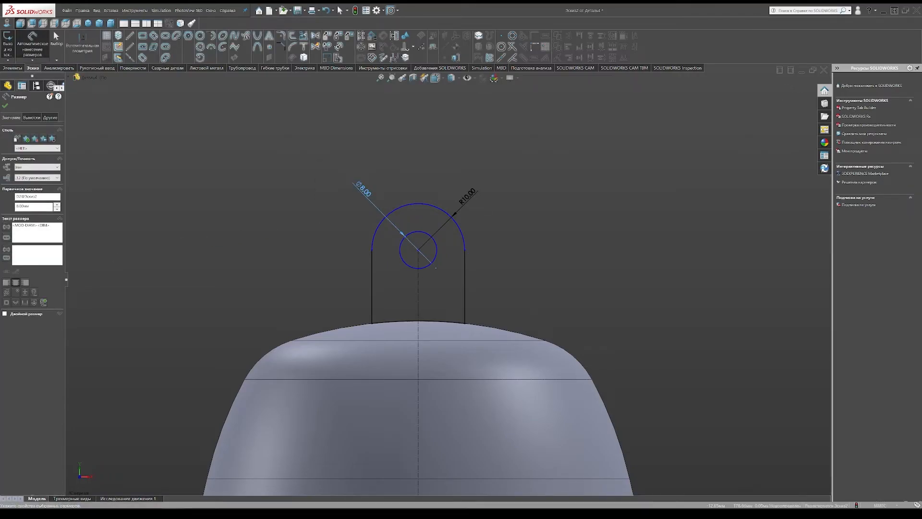
Dimension the height of the hole's centre above the origin as 160 mm
left_click(418, 250)
scroll(475, 338, "up", 10)
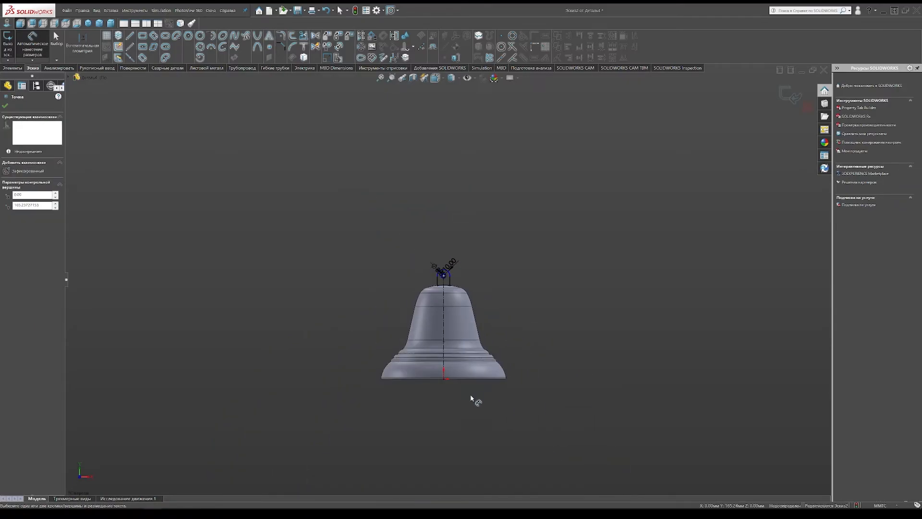
left_click(446, 378)
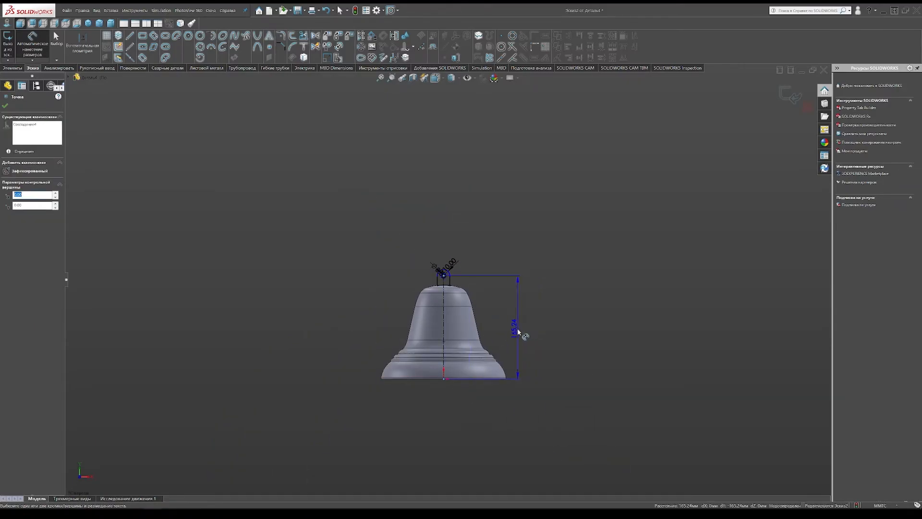
left_click(519, 332)
type("16")
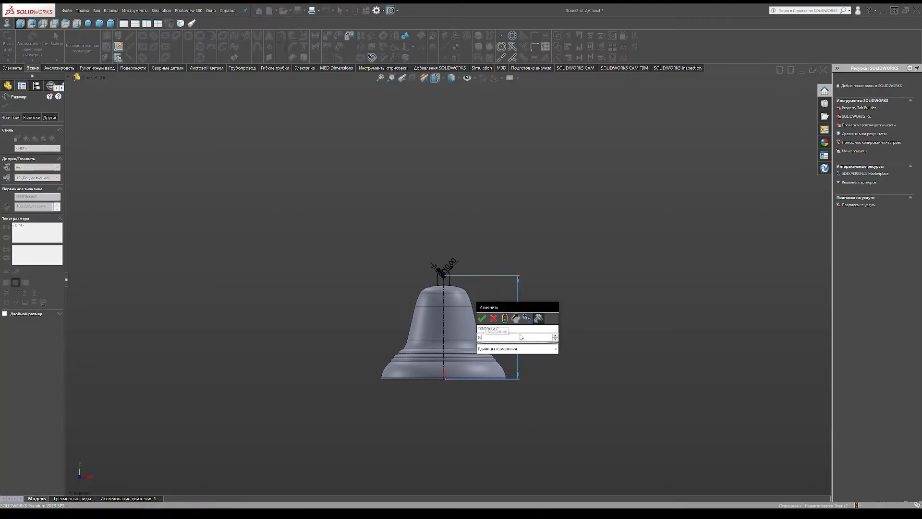
key("Return")
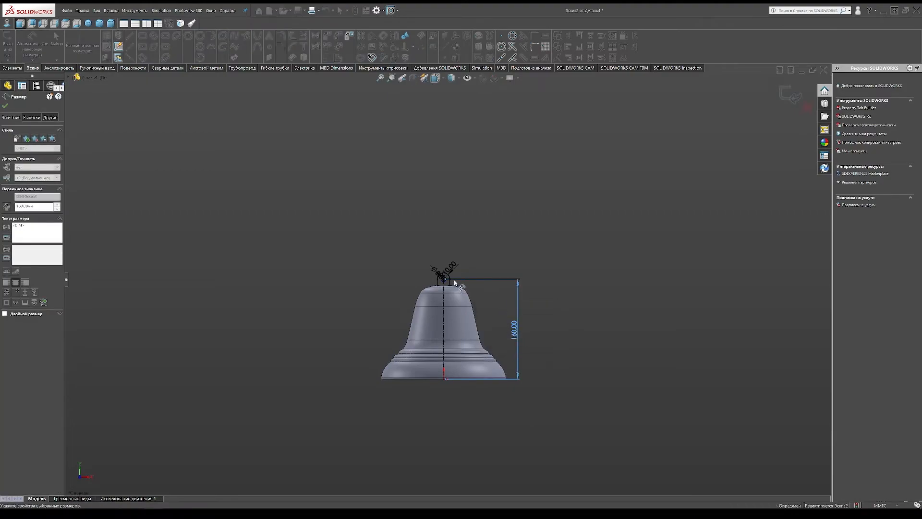
scroll(453, 283, "down", 3)
scroll(453, 282, "down", 2)
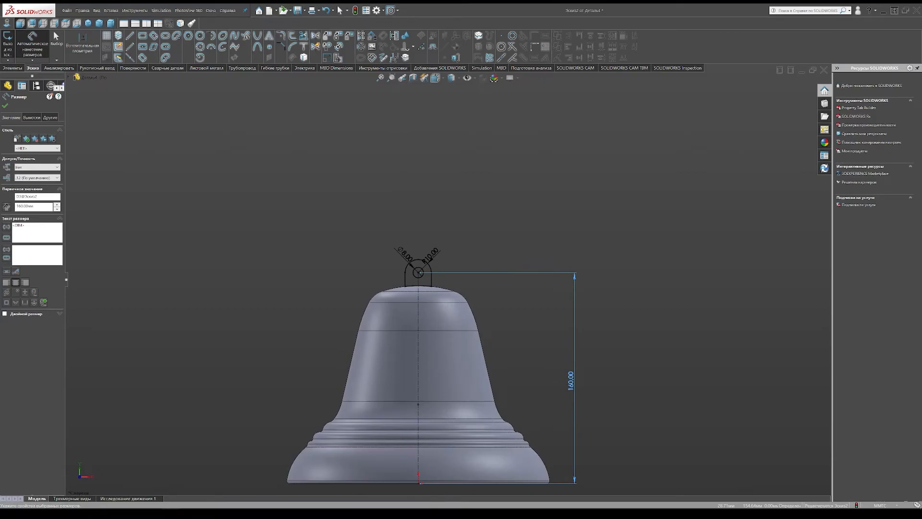
Extrude the lug sketch 8 mm symmetrically about its sketch plane using the Mid Plane end condition
left_click(13, 68)
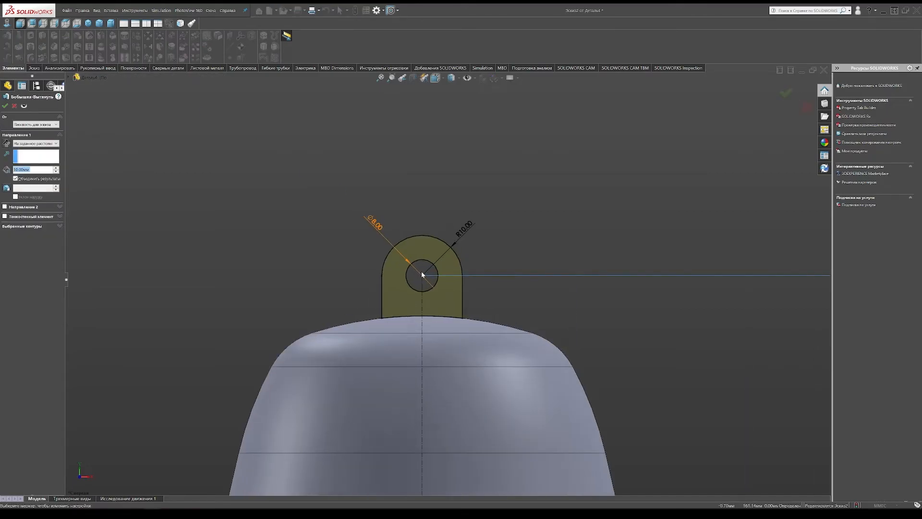
middle_click_drag(391, 299, 377, 344)
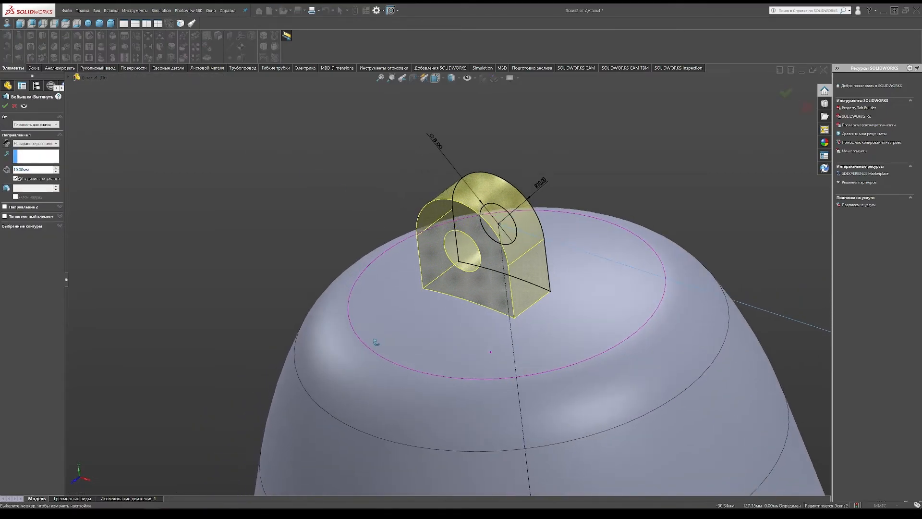
double_click(32, 170)
type("8")
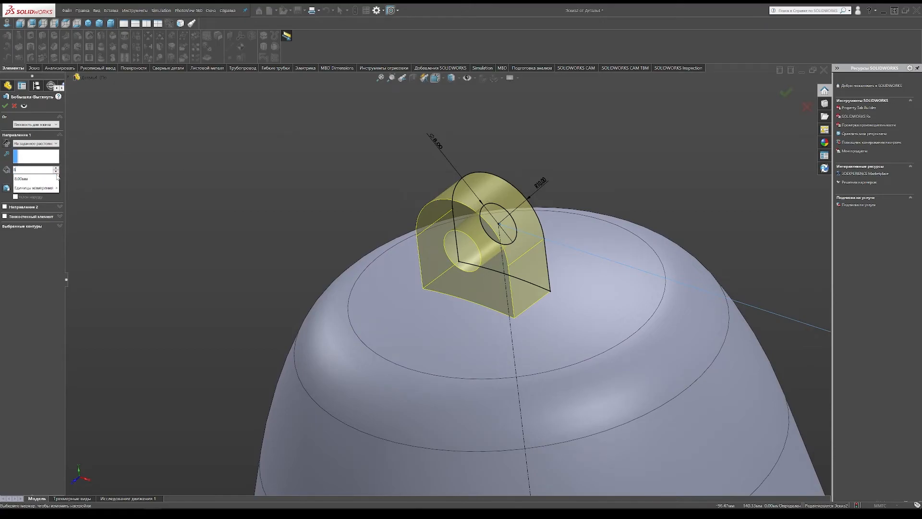
key("Return")
left_click(40, 143)
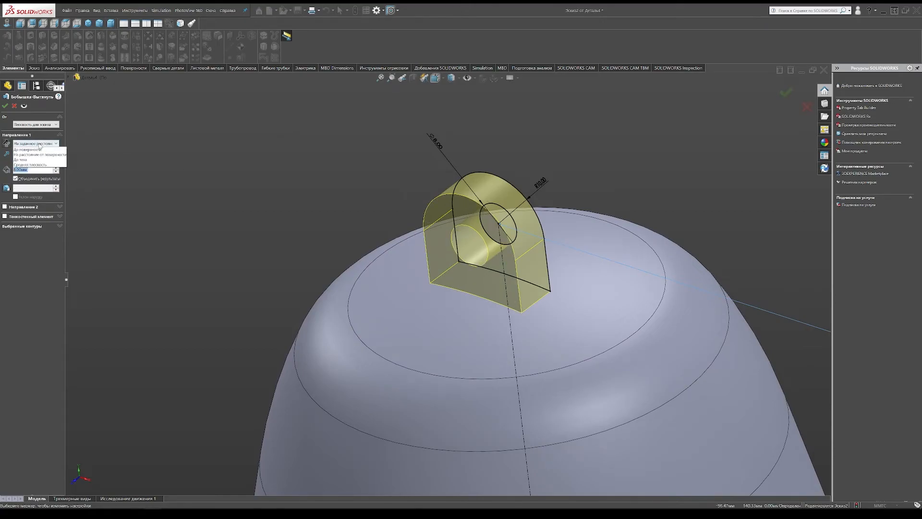
left_click(24, 182)
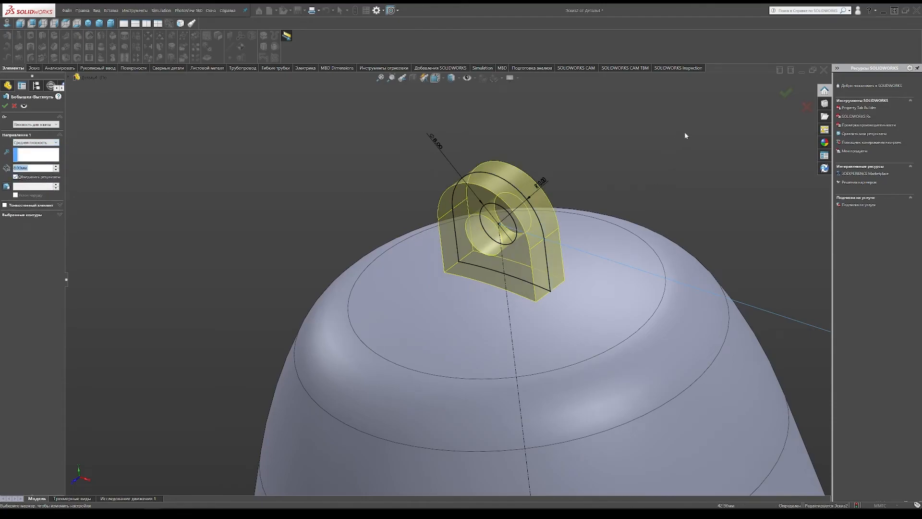
left_click(784, 90)
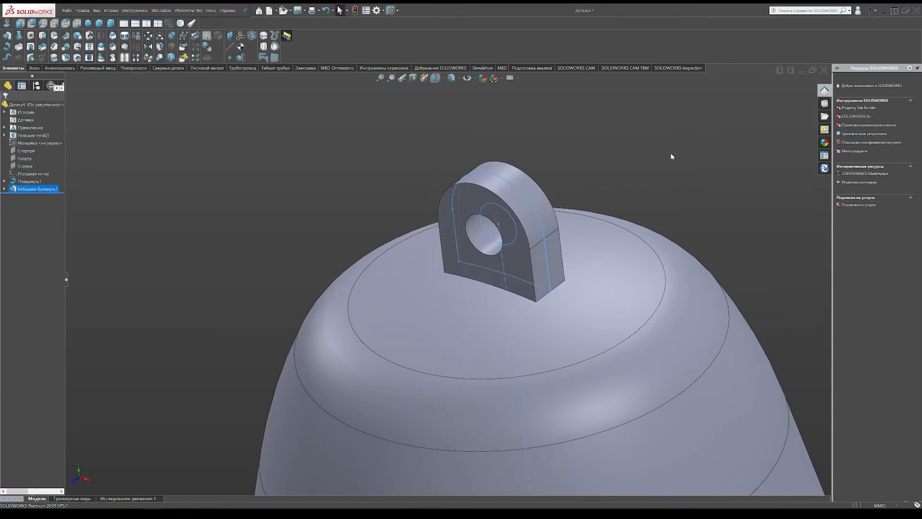
Examine the bell and its hanging lug from several sides and return to the front view
scroll(546, 243, "up", 10)
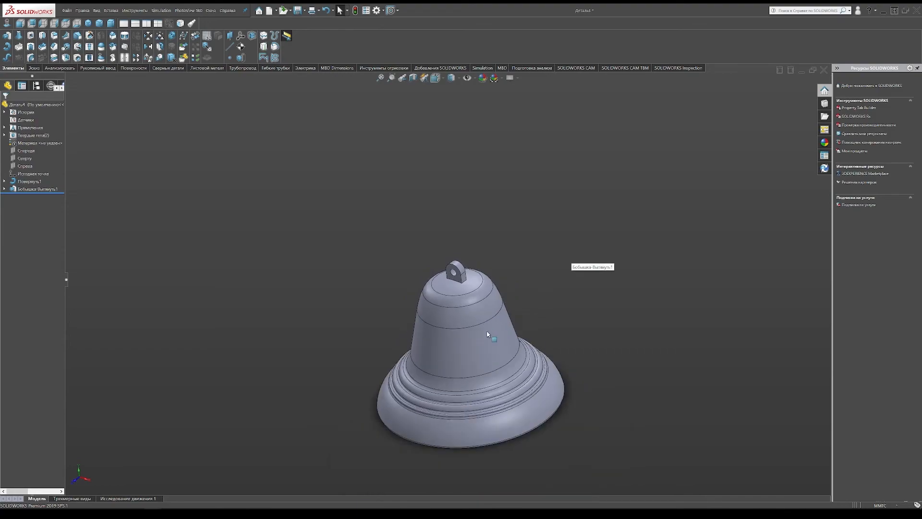
mouse_move(509, 278)
middle_mouse_down()
mouse_move(550, 260)
mouse_move(506, 288)
middle_mouse_up()
scroll(487, 342, "down", 2)
middle_click_drag(490, 341, 540, 178)
middle_click_drag(498, 265, 477, 315)
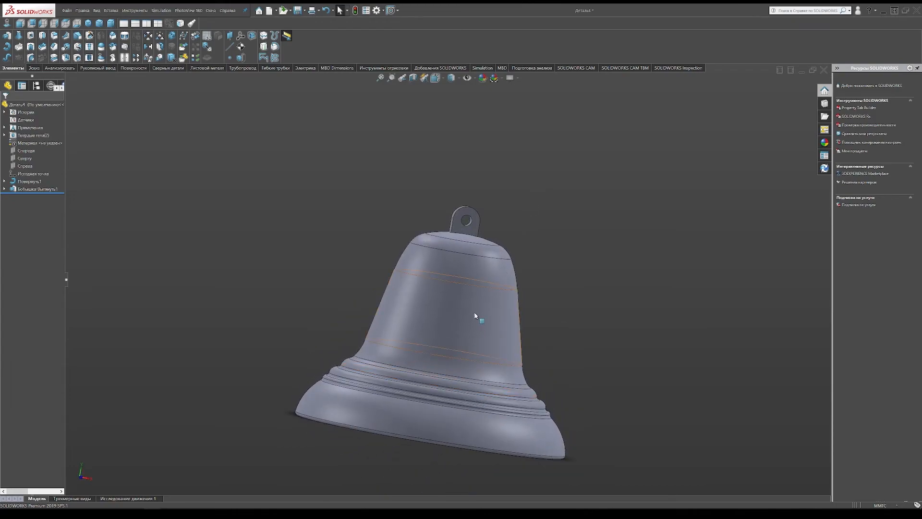
scroll(477, 315, "up", 3)
left_click(20, 23)
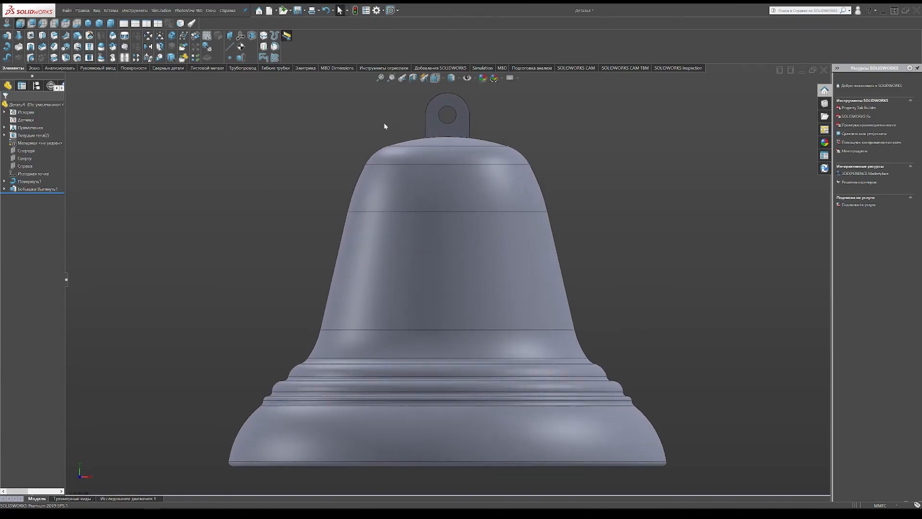
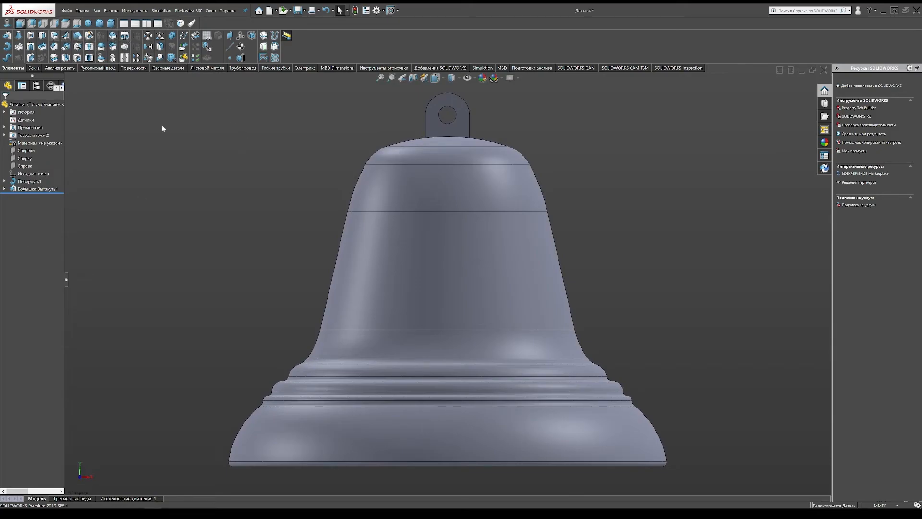
type("f")
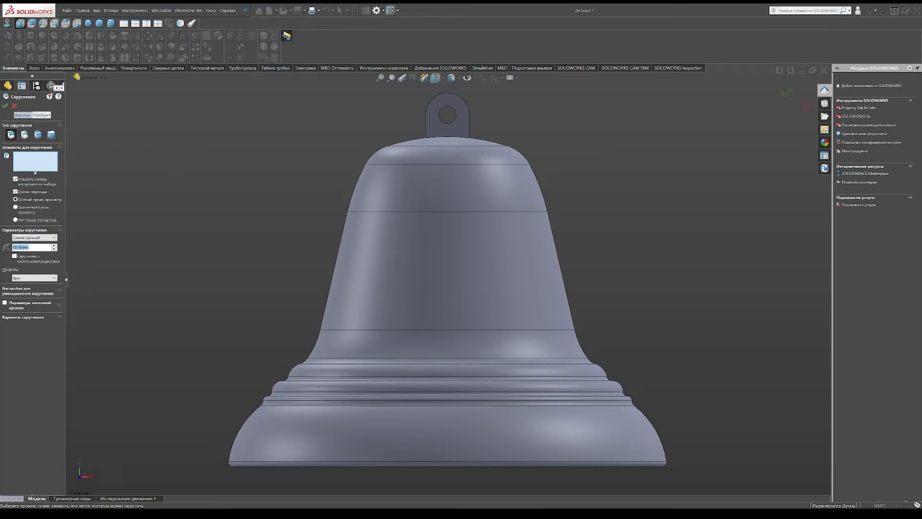
type("0.5")
key("Return")
scroll(459, 115, "down", 3)
middle_click_drag(420, 153, 398, 186)
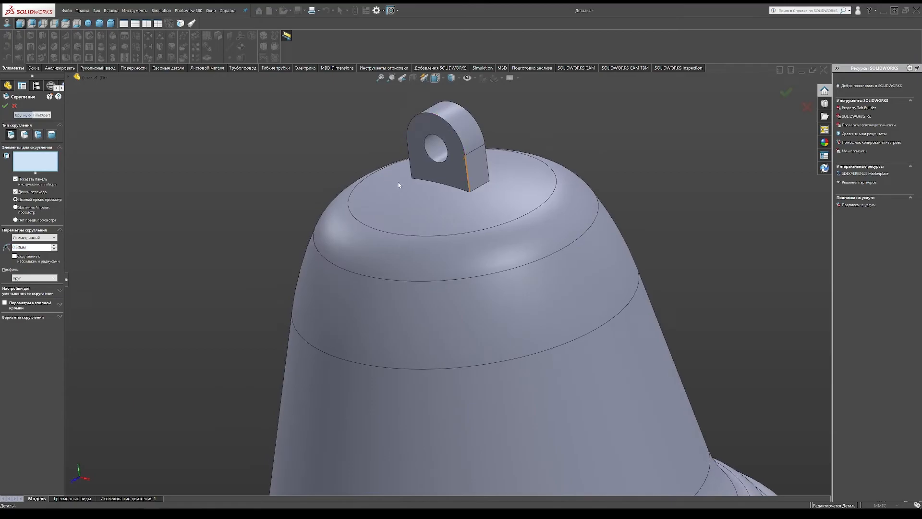
left_click(450, 175)
scroll(454, 173, "down", 5)
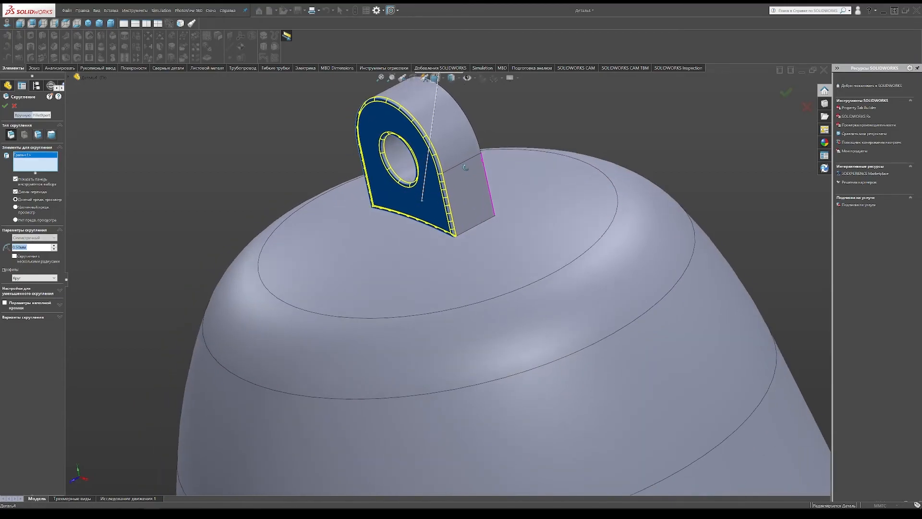
middle_click_drag(457, 172, 436, 243)
scroll(421, 220, "down", 4)
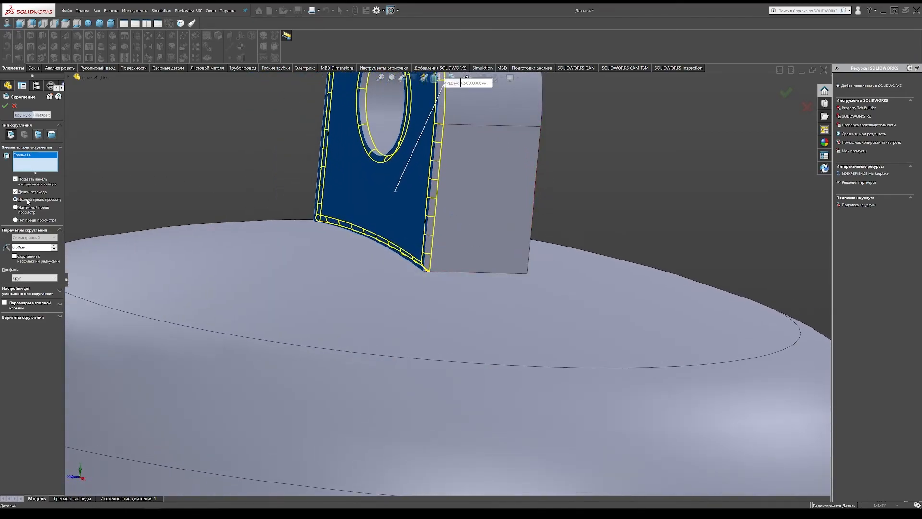
left_click(14, 106)
Reopen the lug's extrusion to review its settings and accept them
right_click(20, 188)
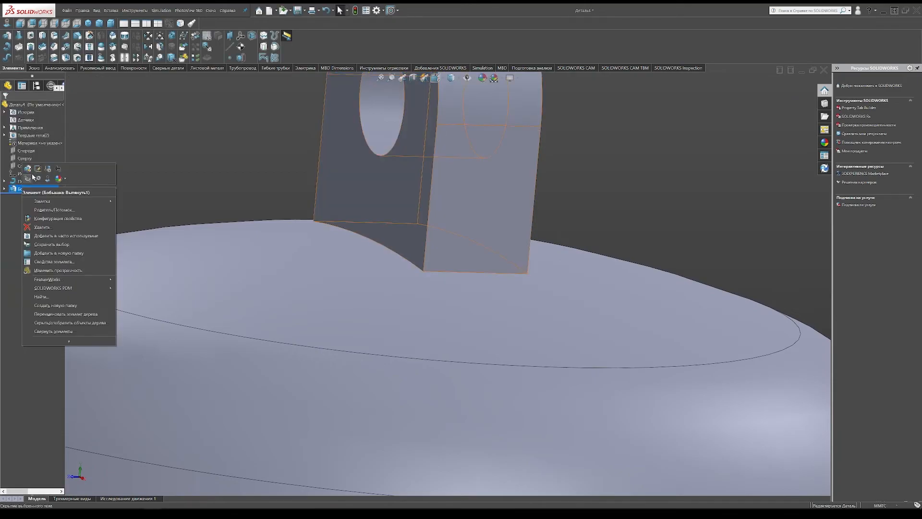
left_click(27, 169)
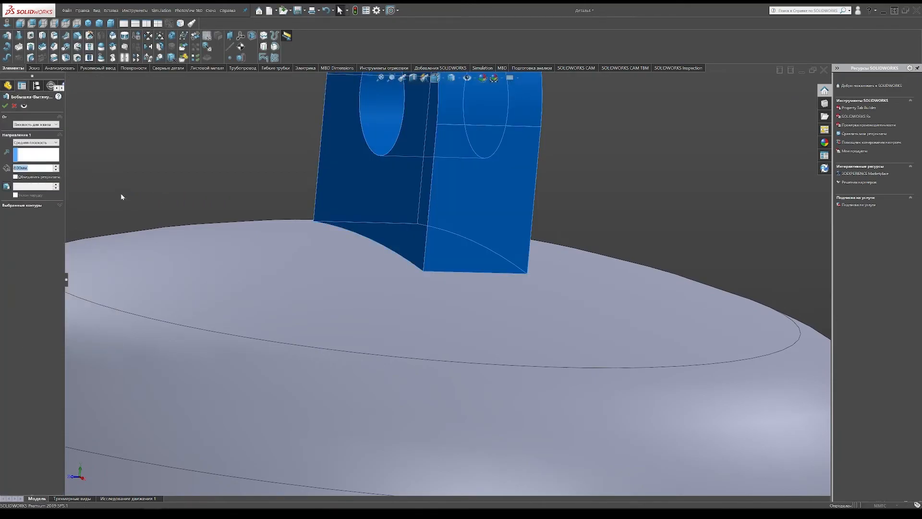
left_click(5, 106)
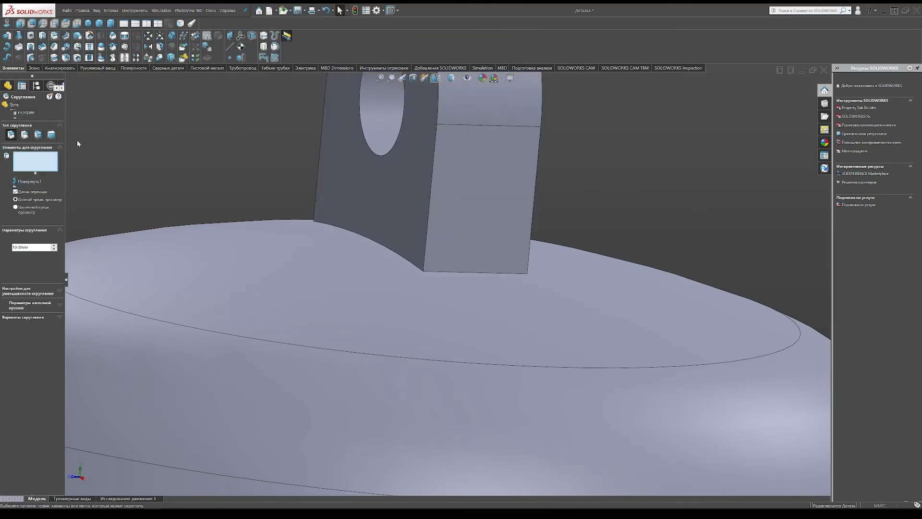
Set the fillet radius to 0.5 mm
type("0.5")
key("Return")
left_click(390, 222)
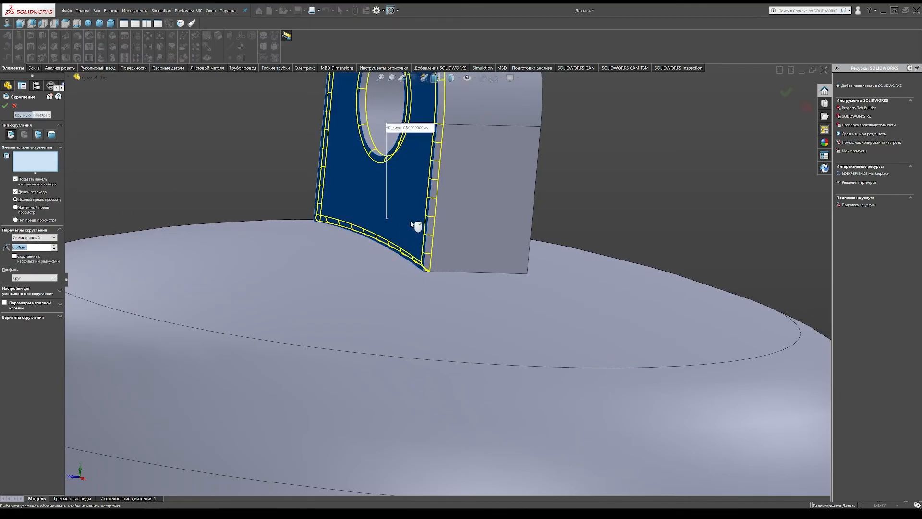
right_click(23, 155)
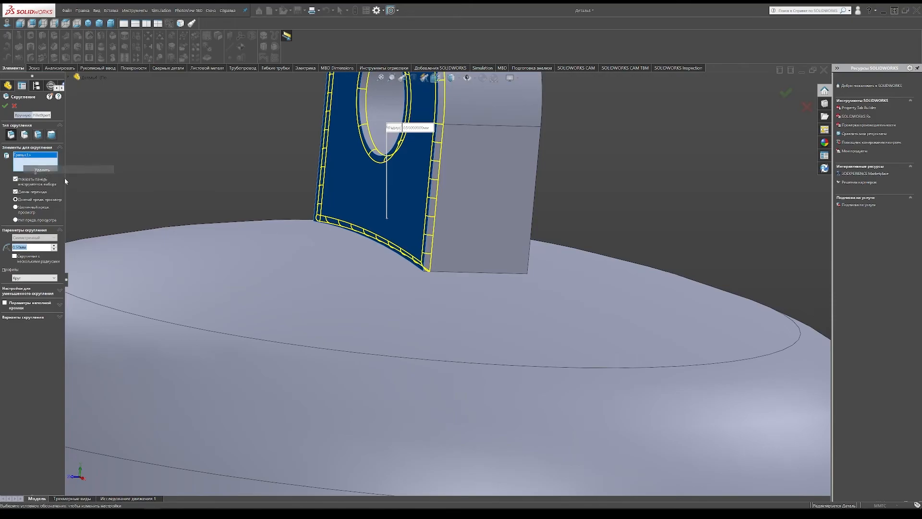
left_click(41, 167)
left_click(380, 245)
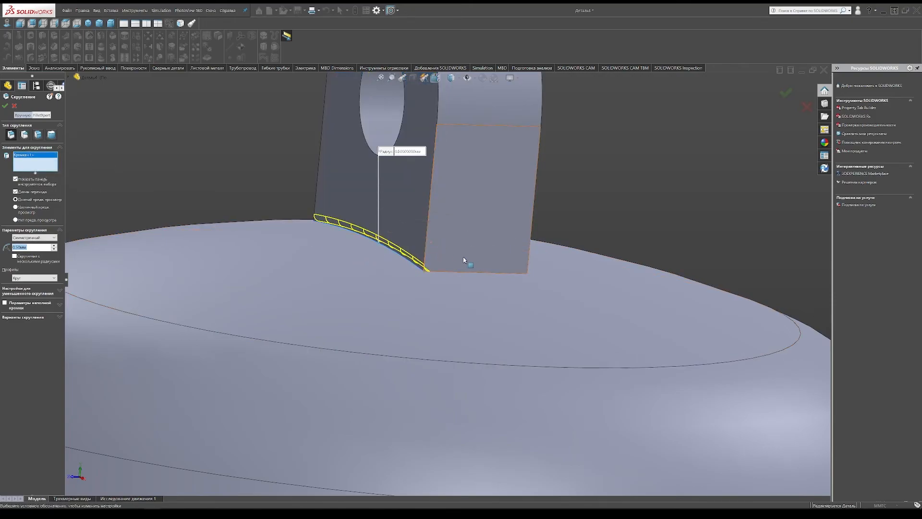
right_click(40, 160)
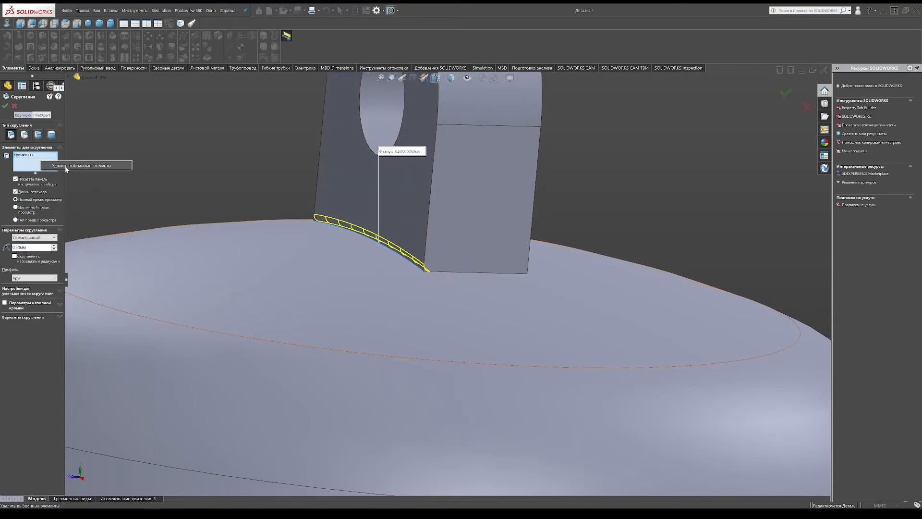
left_click(67, 166)
Fillet the lug's two flat faces and the two short edges where its narrow sides meet the bell
left_click(417, 215)
scroll(468, 226, "up", 2)
middle_click_drag(500, 233, 404, 237)
left_click(549, 235)
left_click(486, 276)
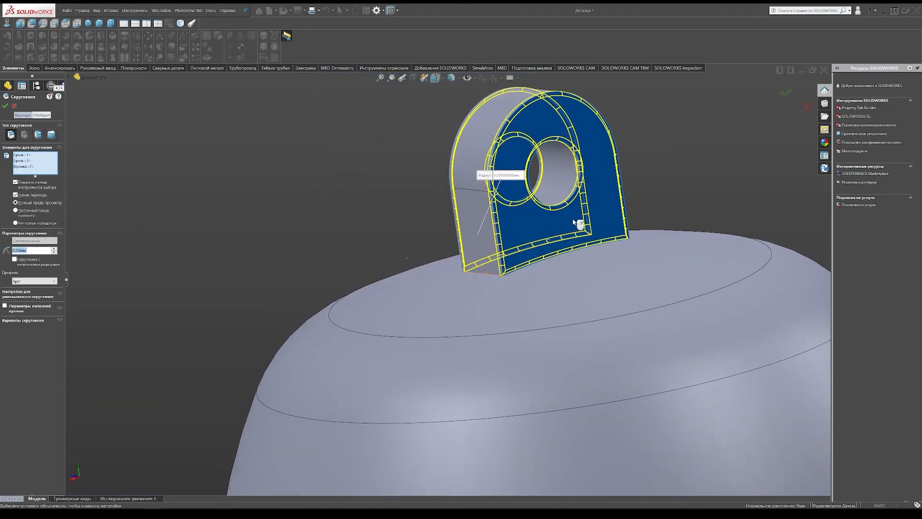
scroll(486, 275, "up", 2)
middle_click_drag(486, 275, 579, 246)
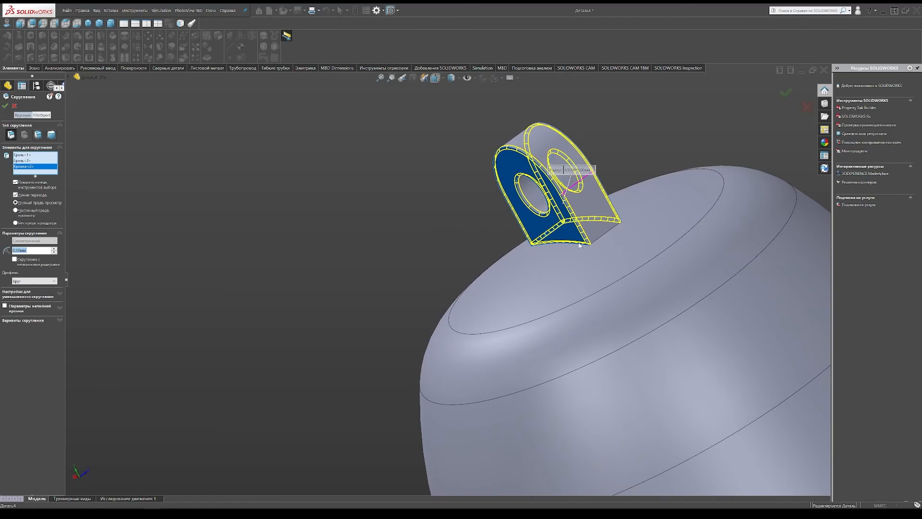
left_click(613, 234)
left_click(788, 97)
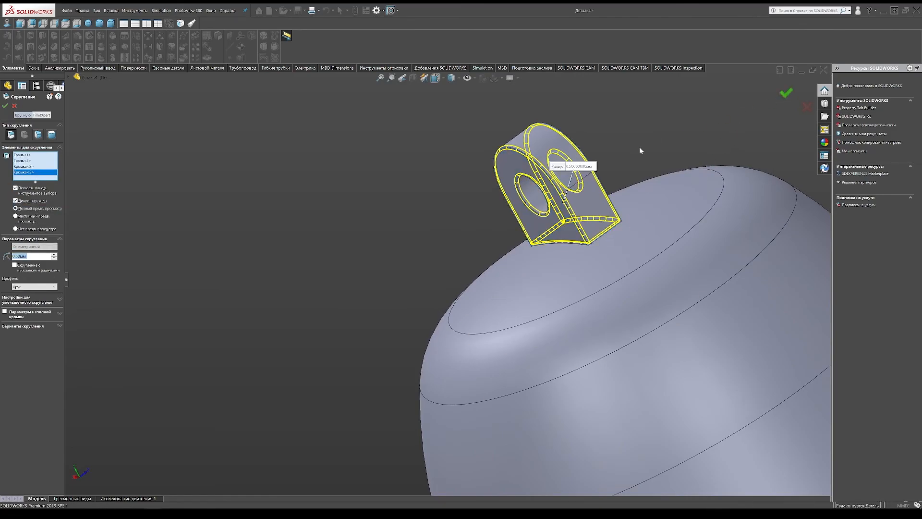
Examine the rounded lug and the whole bell from the front
middle_click_drag(587, 190, 546, 231)
left_click(20, 23)
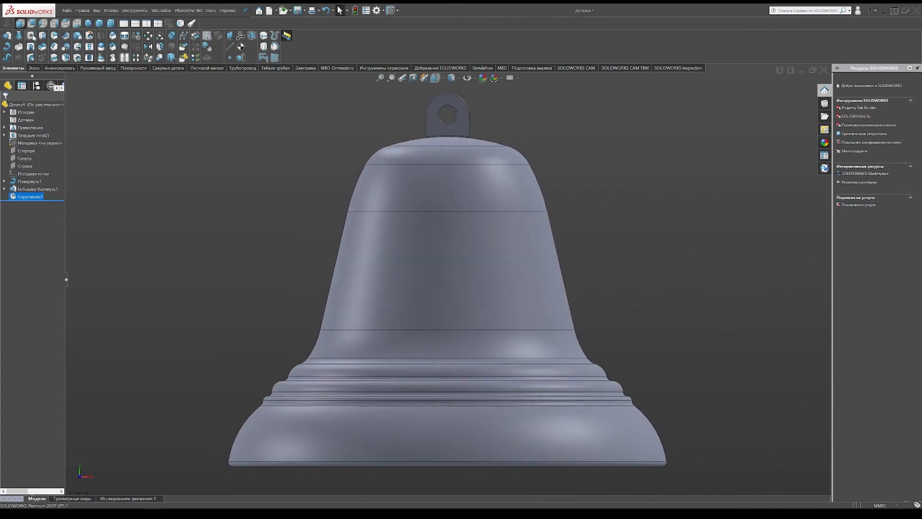
key("f")
scroll(486, 309, "down", 3)
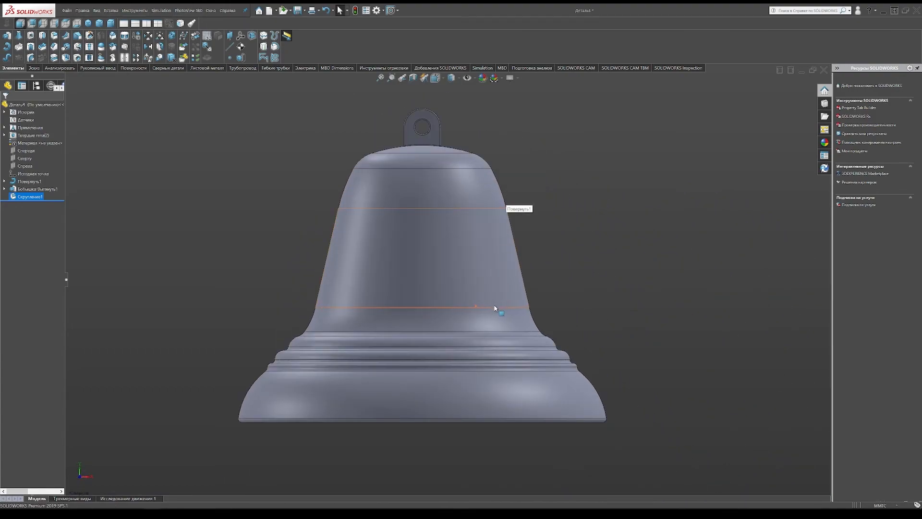
middle_click_drag(432, 217, 421, 238, "ctrl")
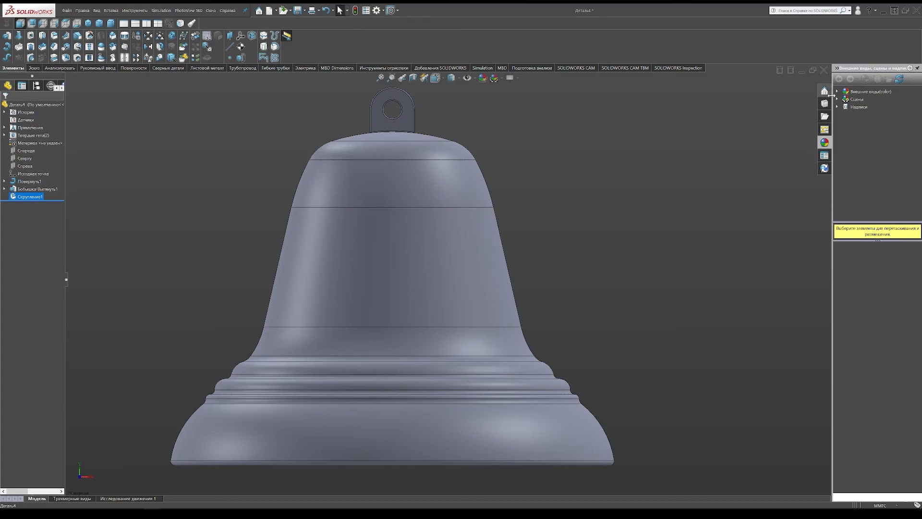
Widen the appearances library and open its bronze appearances in the metal category
left_click_drag(832, 102, 752, 117)
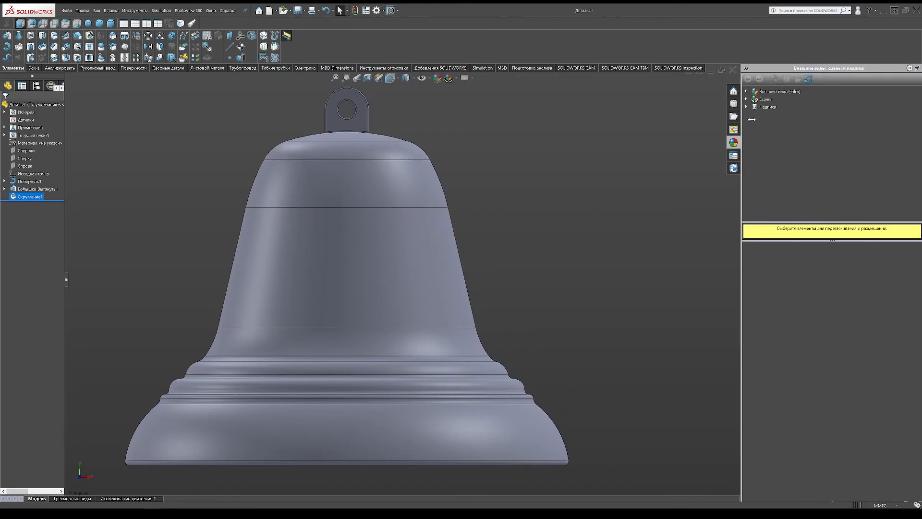
left_click(767, 91)
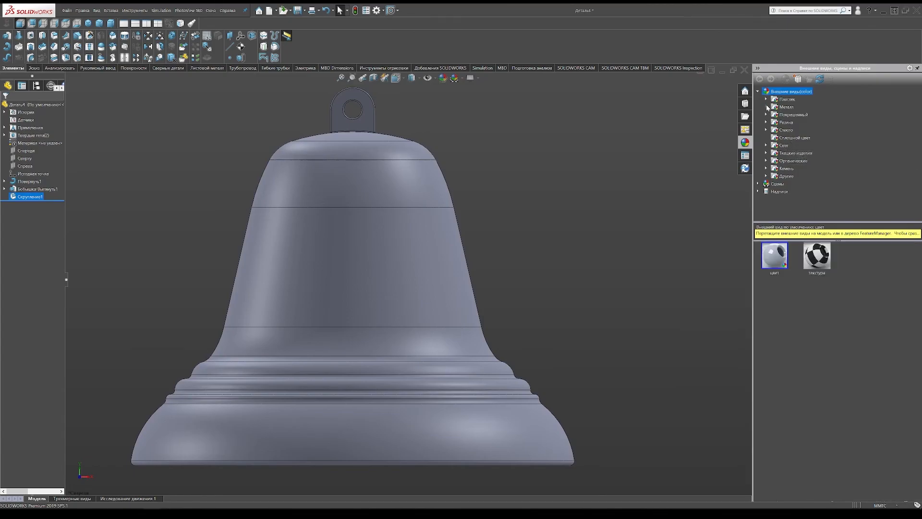
left_click(767, 107)
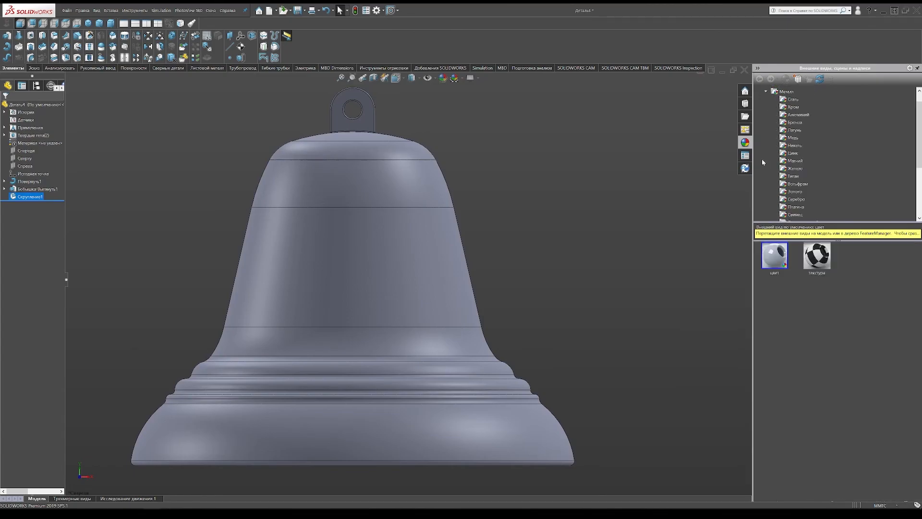
left_click(793, 122)
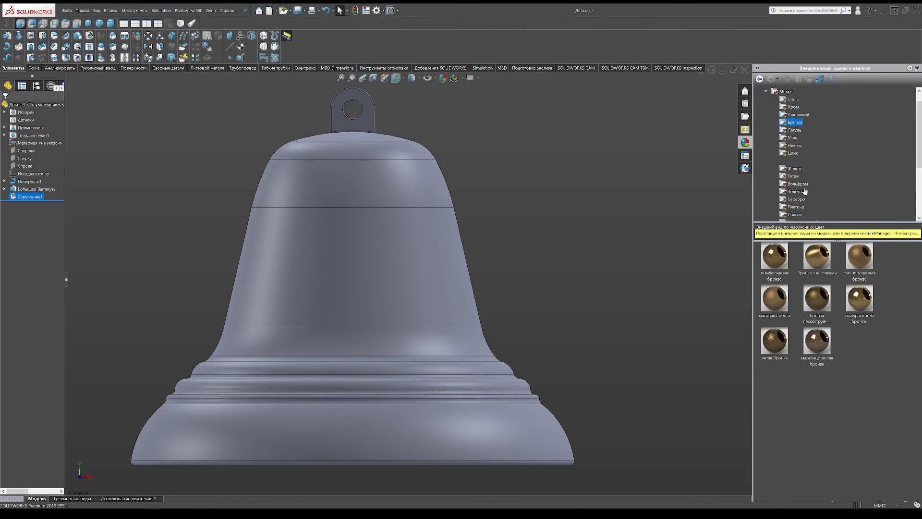
Try the matte bronze appearance on the whole part, and replace it with satin bronze
left_click_drag(774, 298, 694, 286)
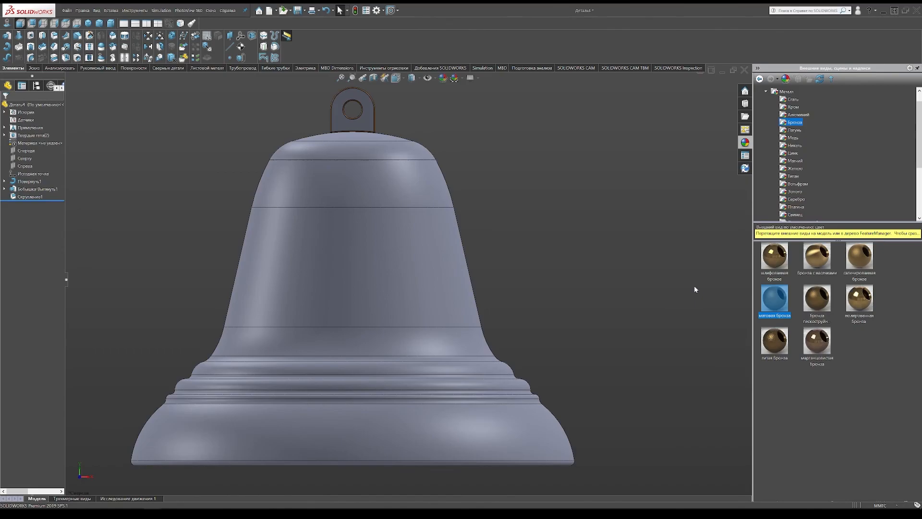
left_click_drag(776, 309, 634, 317)
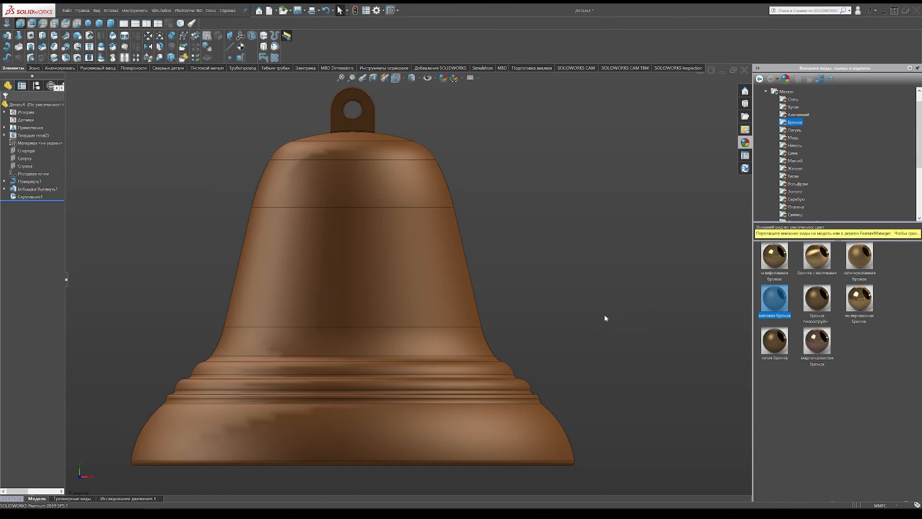
left_click_drag(859, 256, 651, 272)
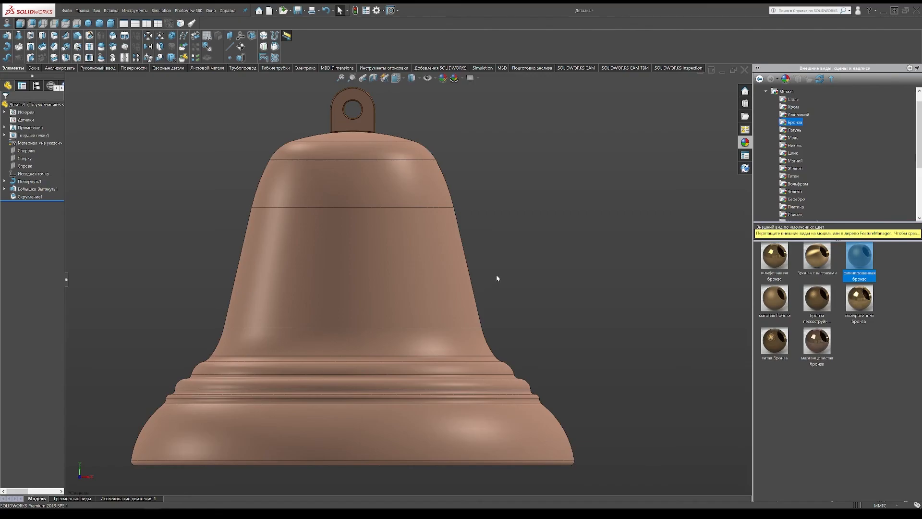
Show the bell in a section view cut along the Front plane with zero offset
scroll(580, 272, "up", 3)
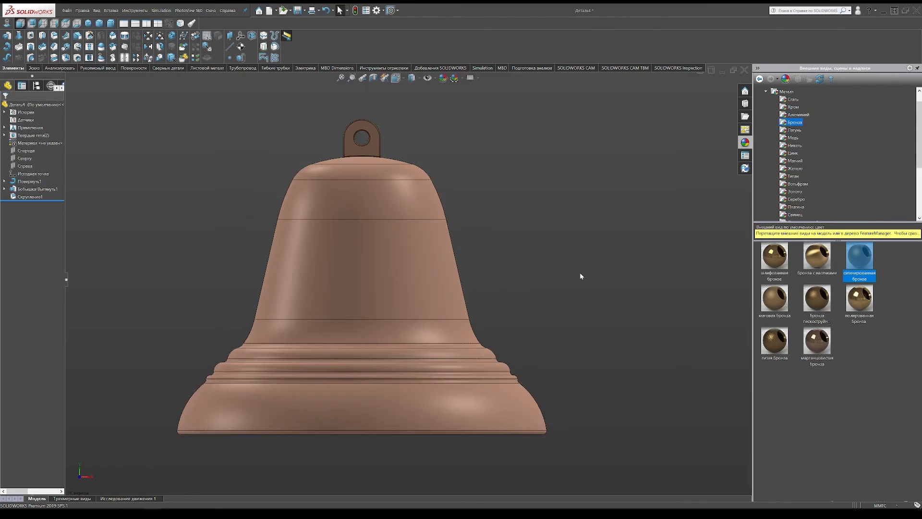
scroll(411, 245, "down", 1)
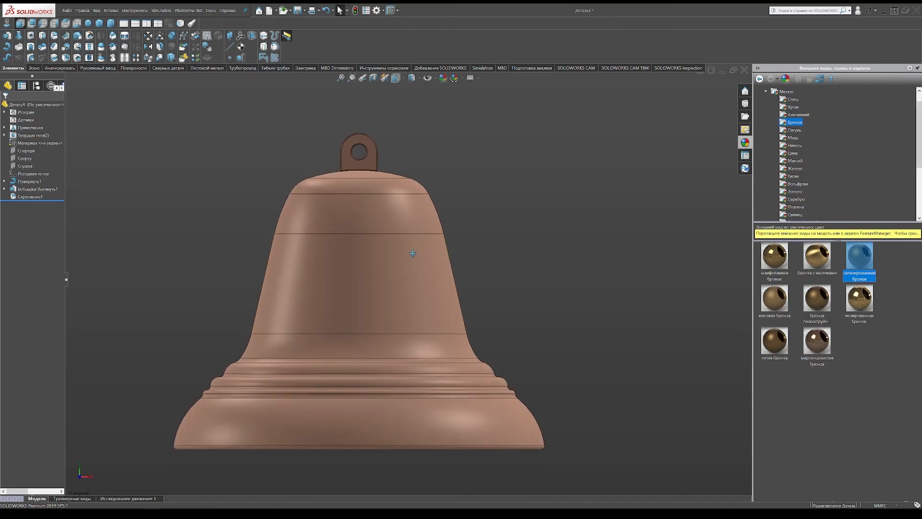
scroll(390, 266, "down", 1)
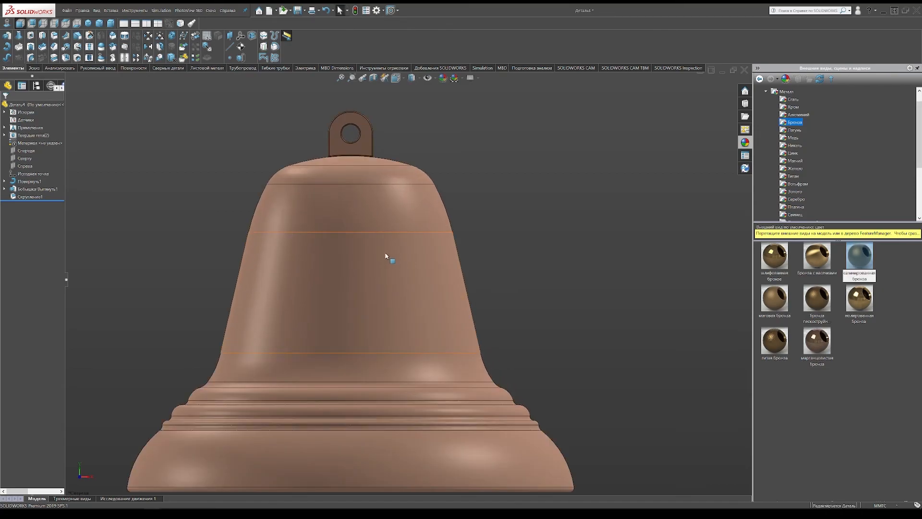
middle_click_drag(385, 255, 389, 248, "ctrl")
left_click(374, 78)
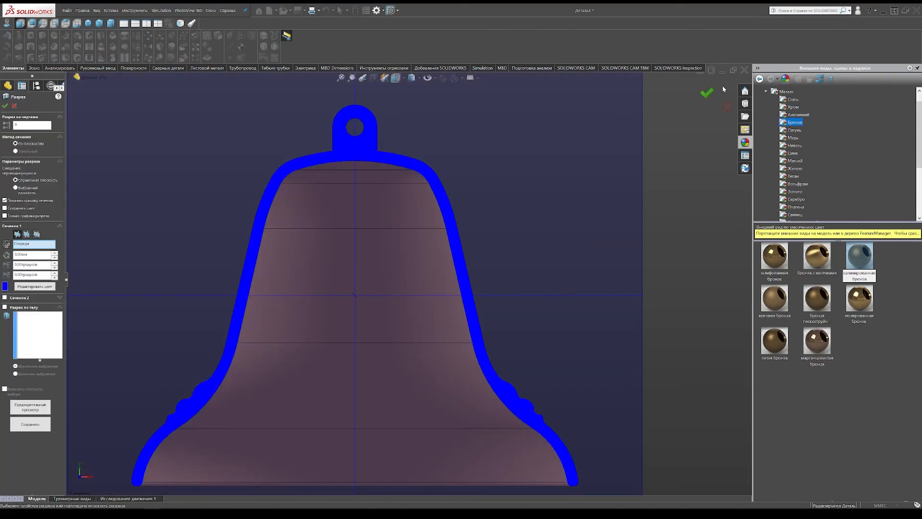
left_click(727, 106)
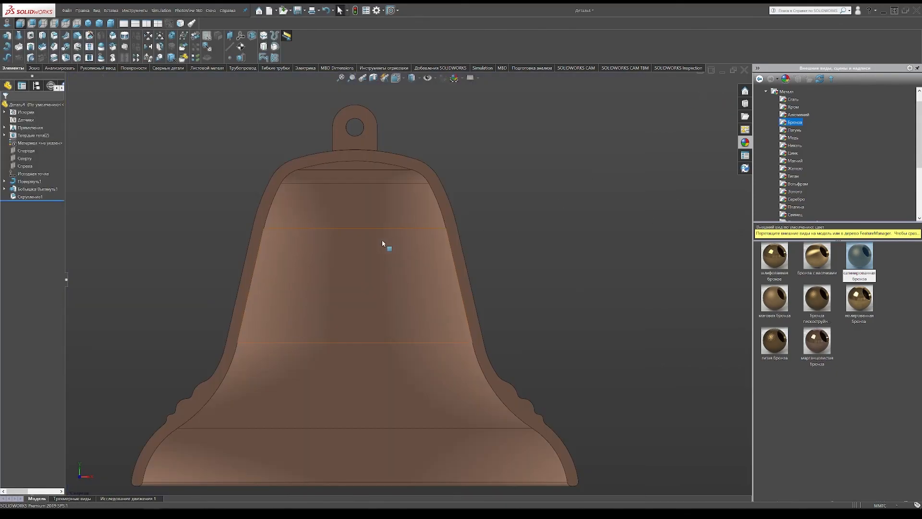
Examine the sectioned wall and stepped ribs, and restore the unsectioned front view of the bell
middle_click_drag(416, 303, 376, 344)
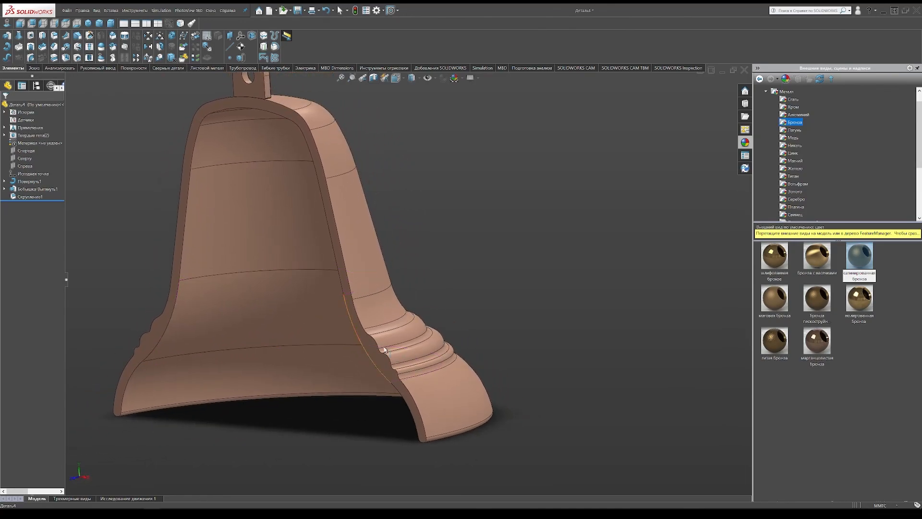
scroll(376, 344, "down", 3)
middle_click_drag(434, 325, 441, 304, "ctrl")
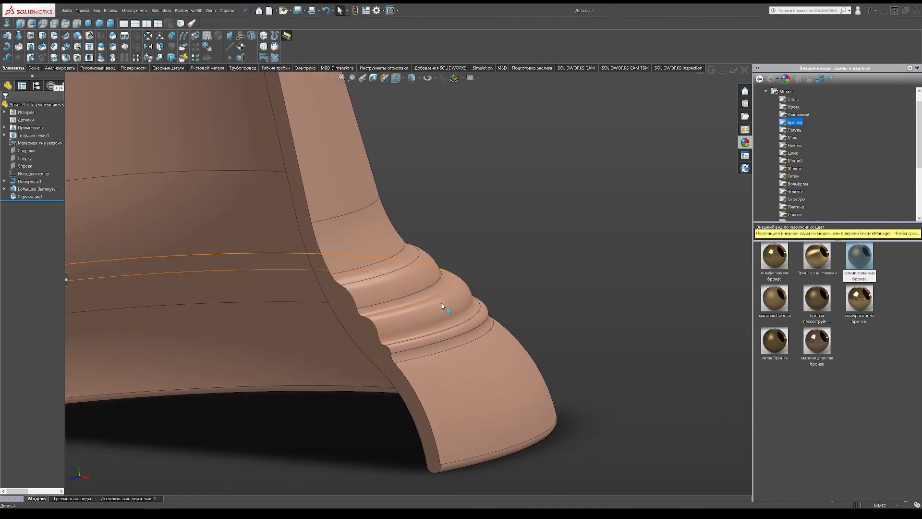
left_click(372, 79)
left_click(20, 23)
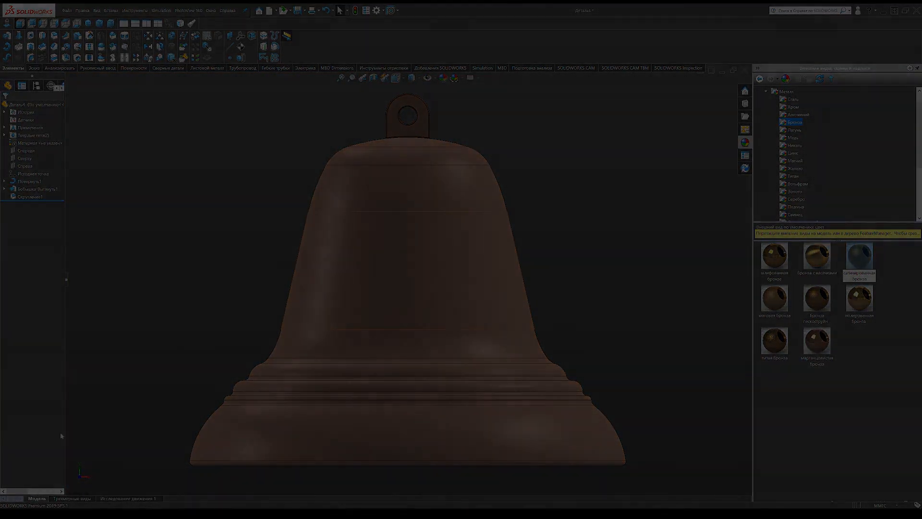